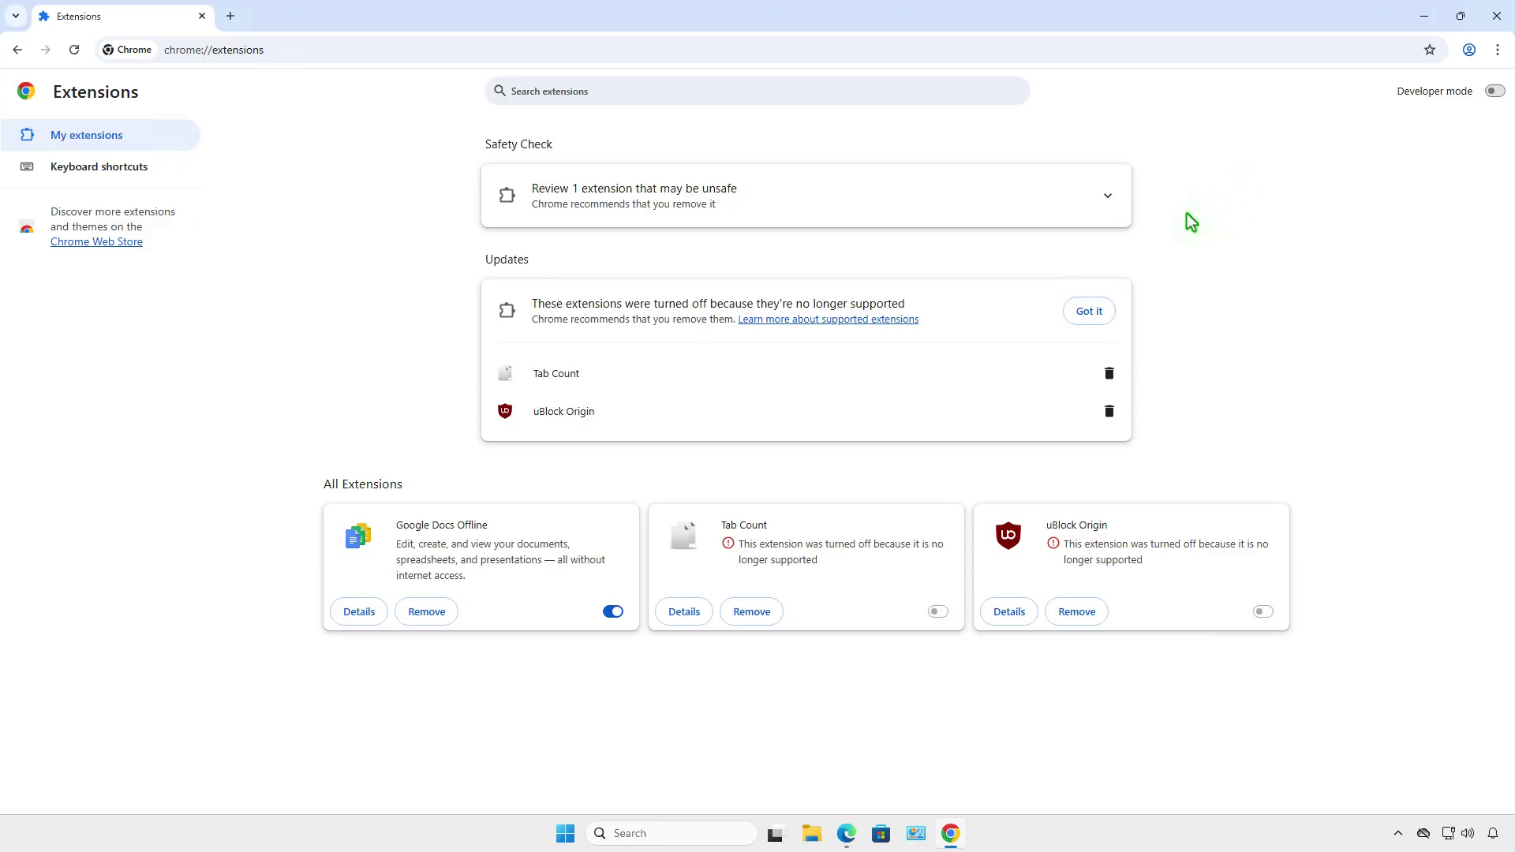
Step: Open the Tab Count extension's details page and select its id in the address bar
left_click(683, 613)
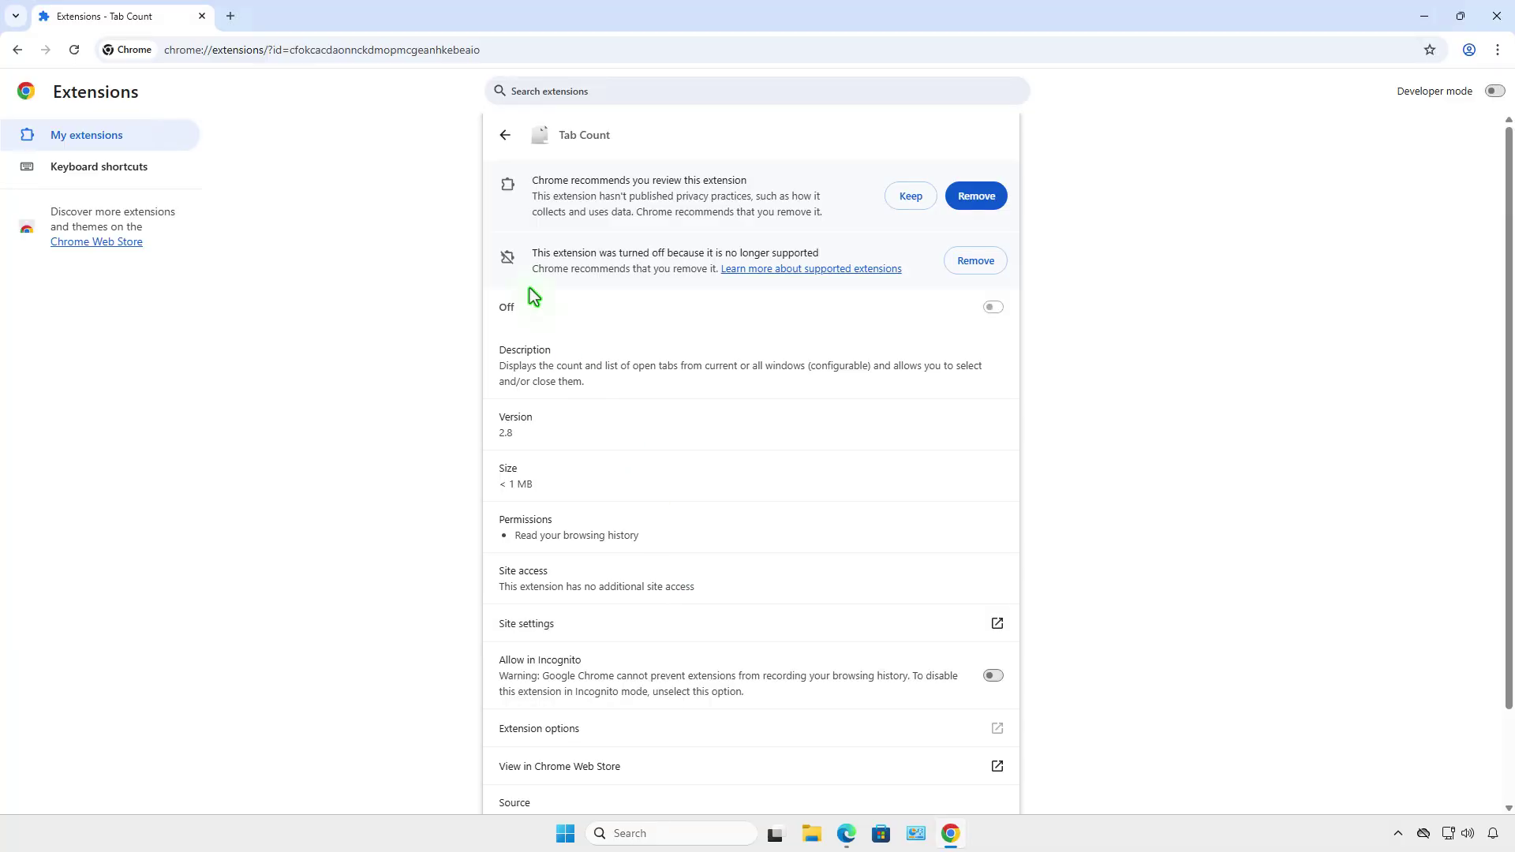
double_click(400, 50)
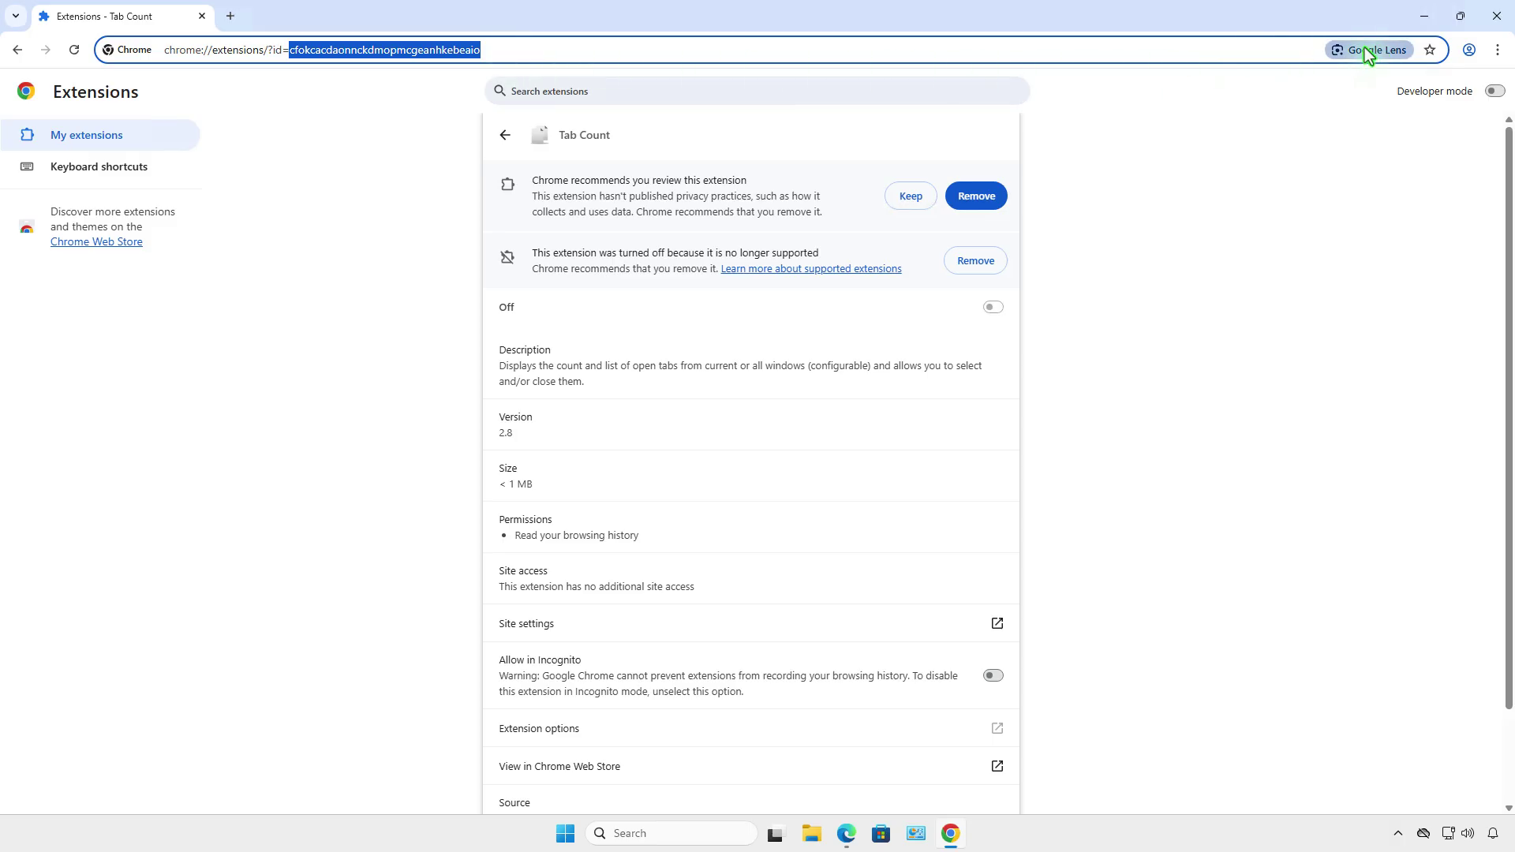
Step: Minimize Chrome and browse File Explorer to This PC > C: > Users > the user's home folder
left_click(1424, 16)
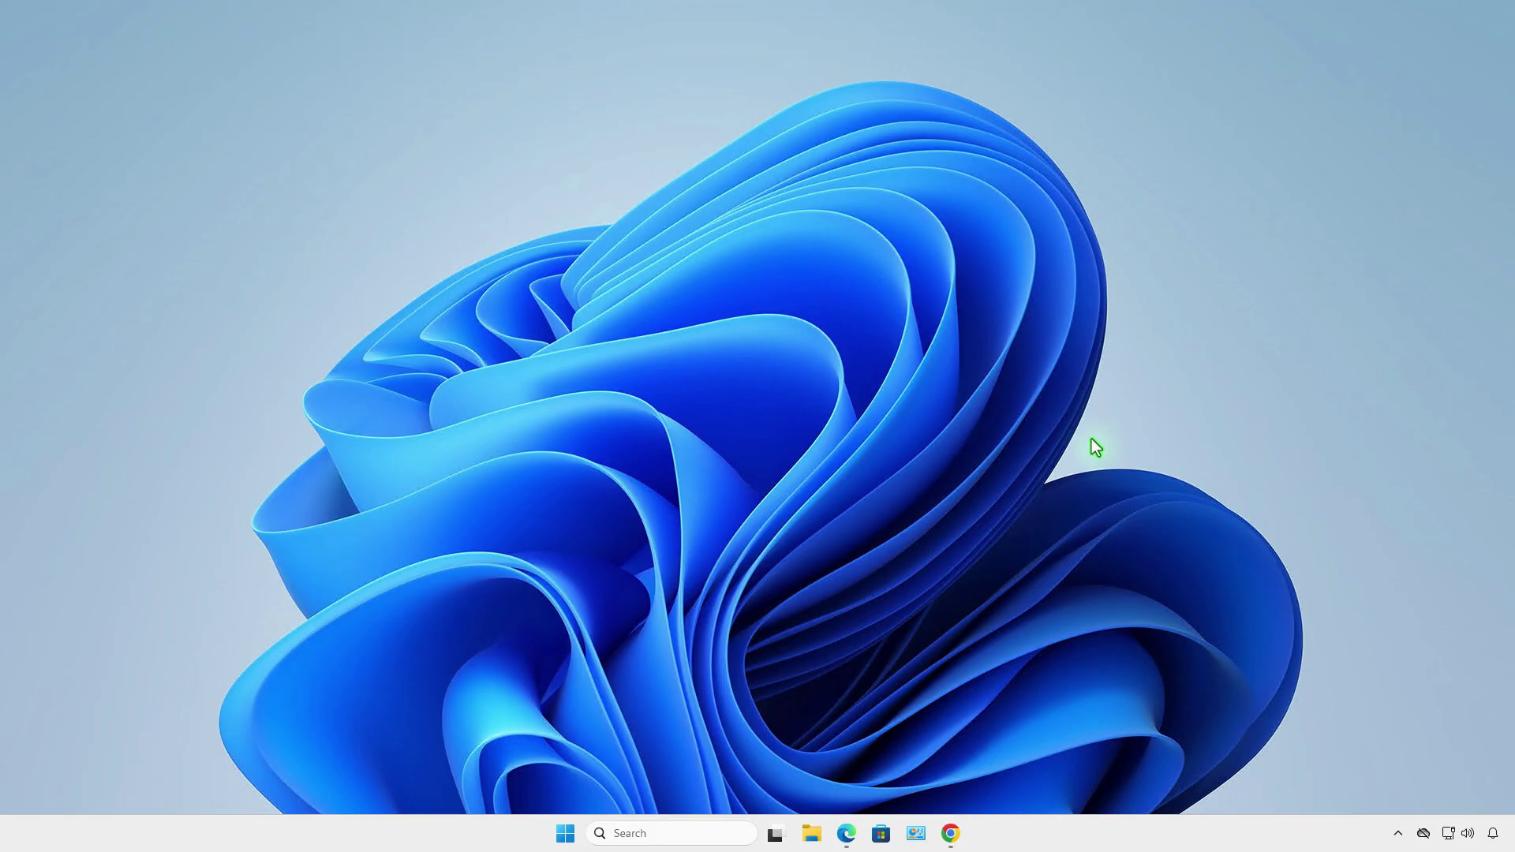
left_click(816, 834)
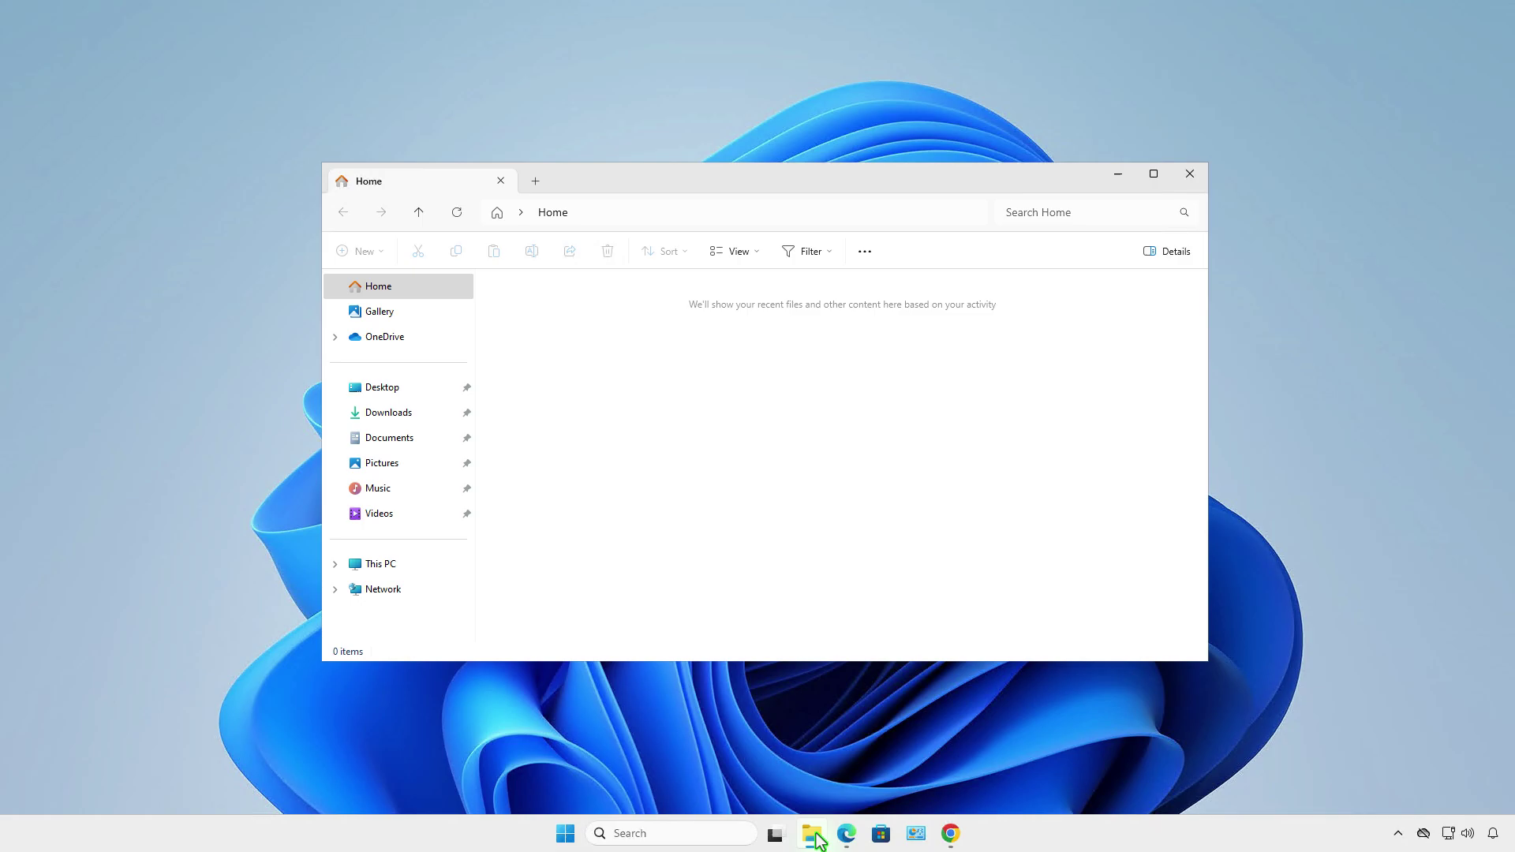
left_click(434, 565)
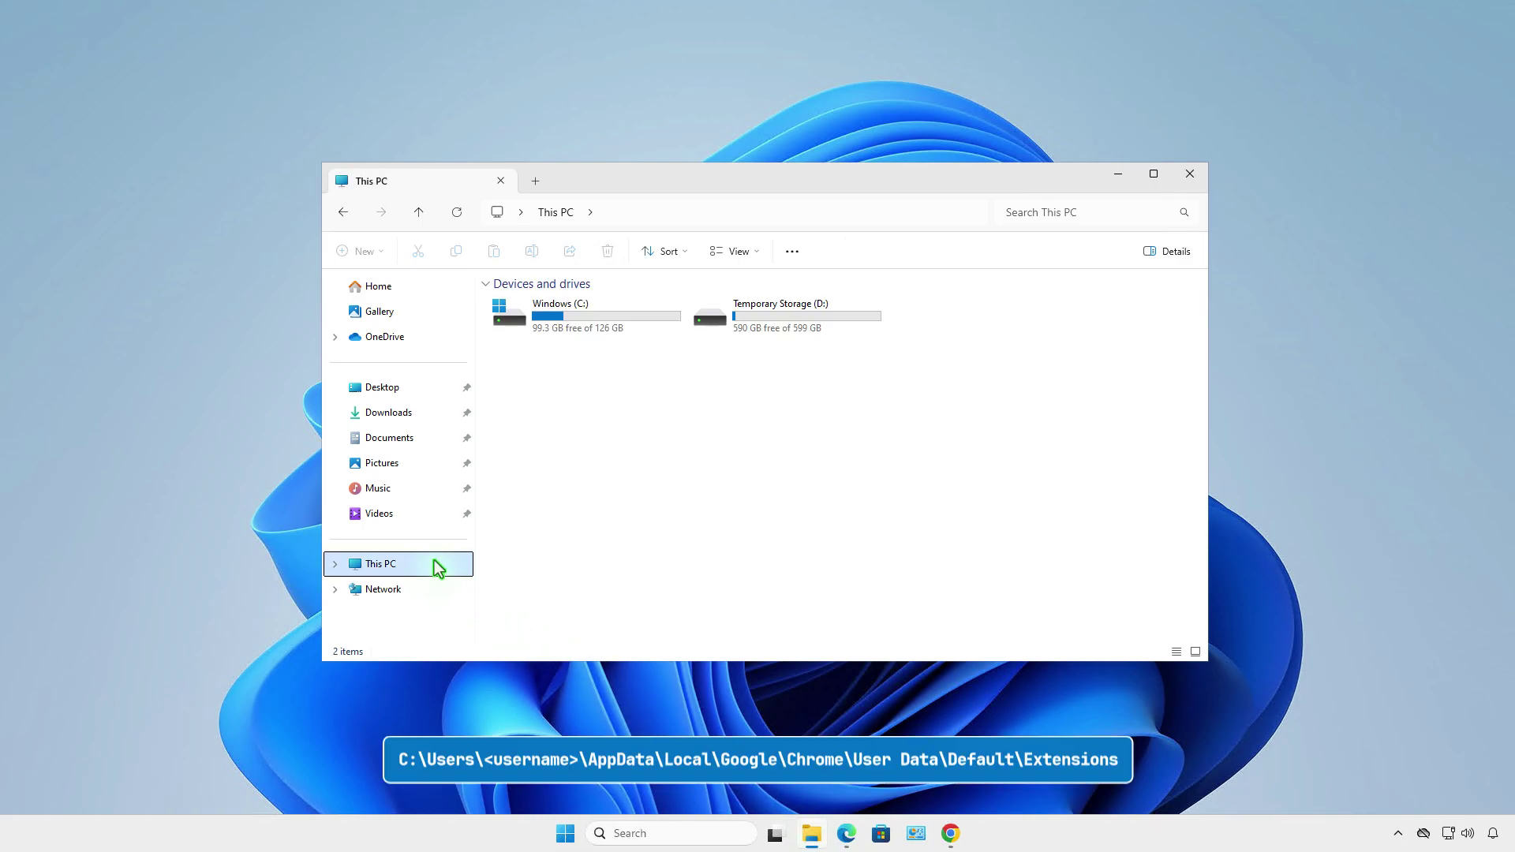
double_click(618, 324)
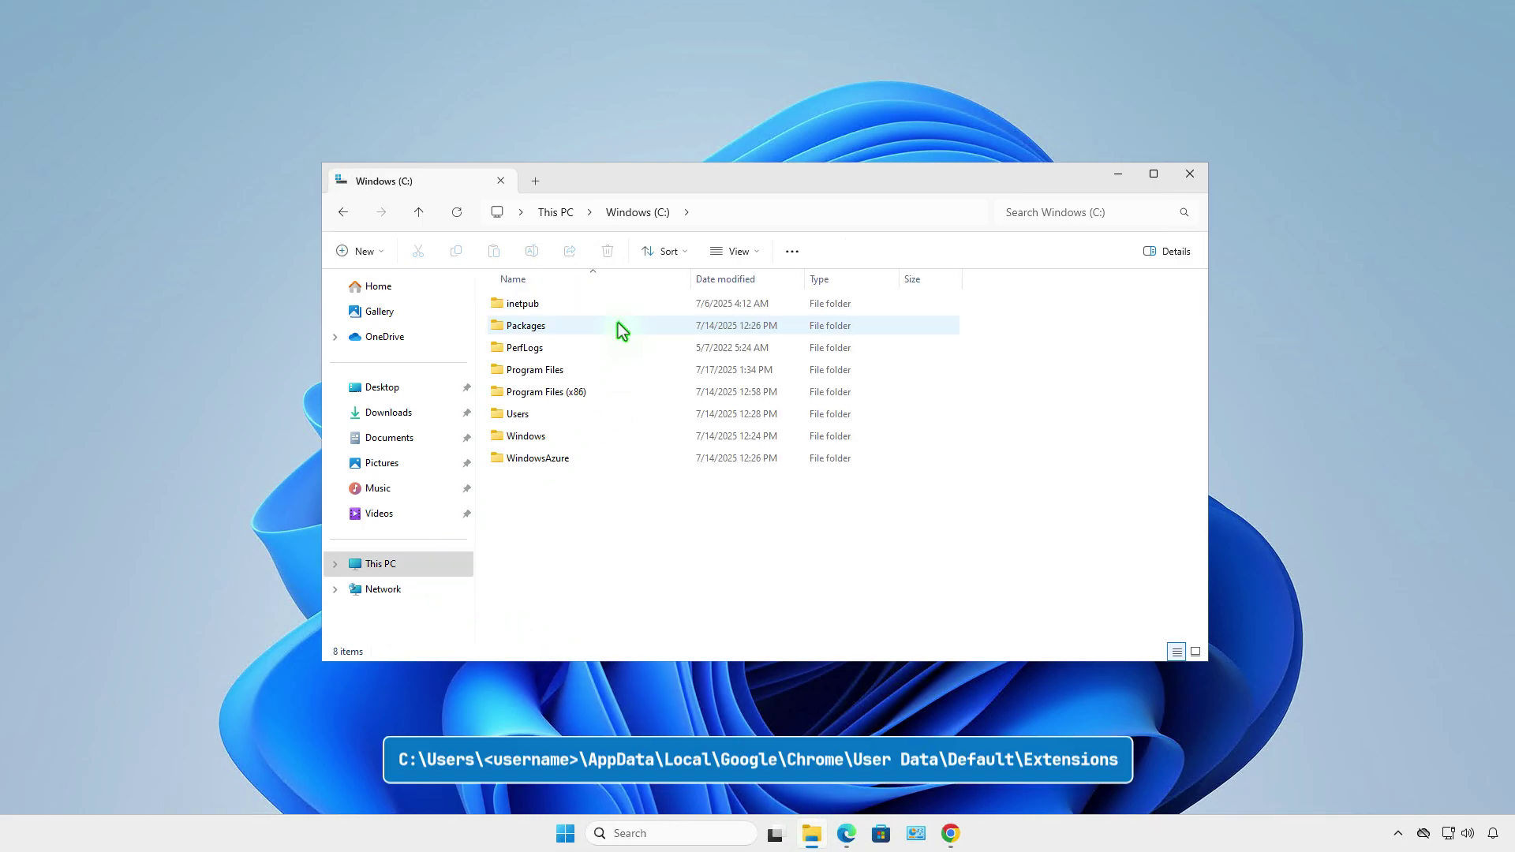
double_click(592, 418)
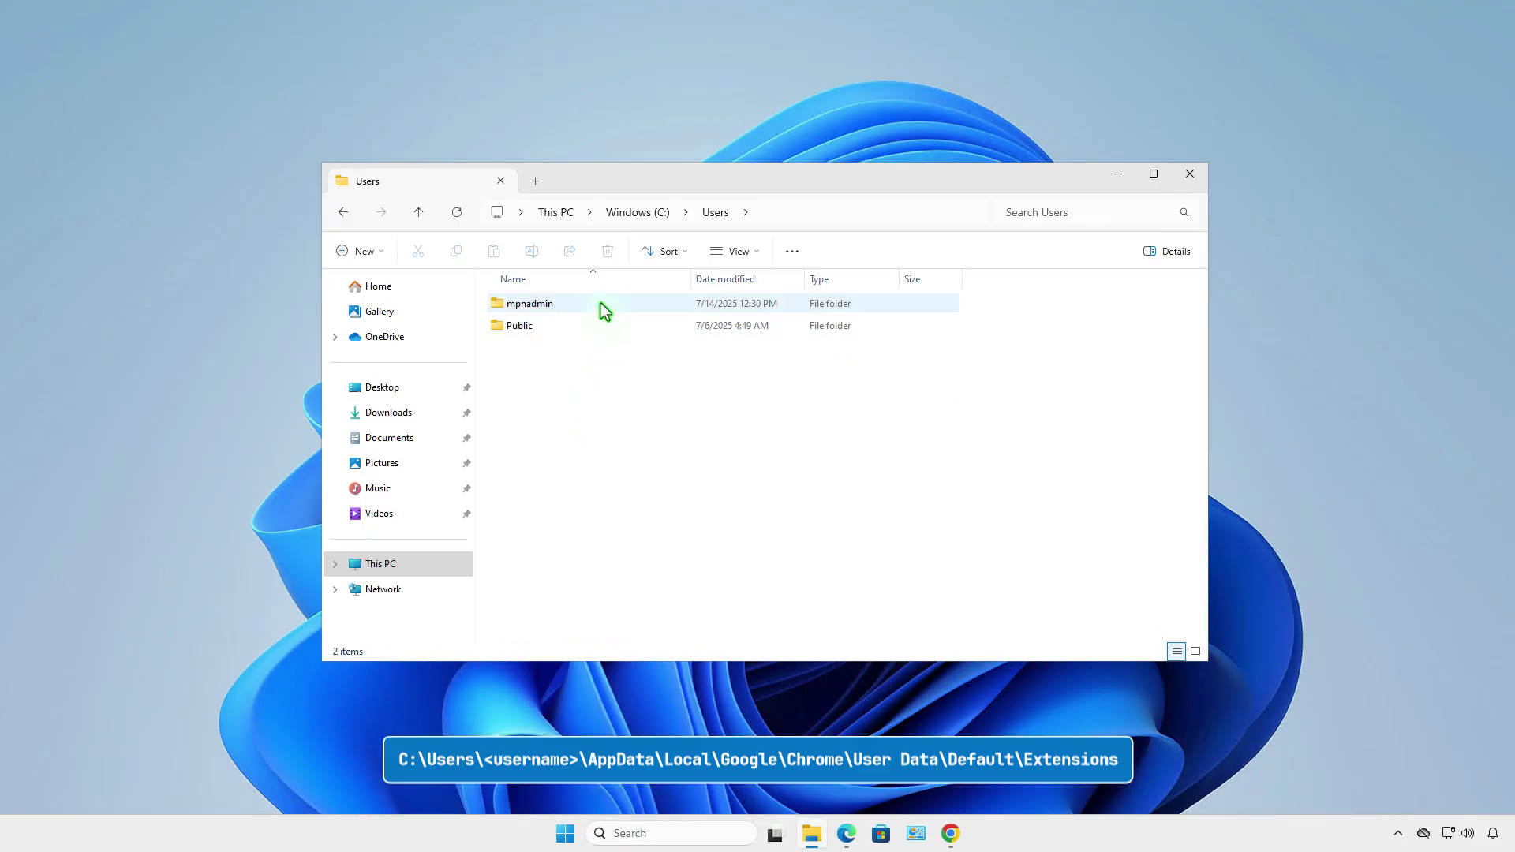
double_click(599, 303)
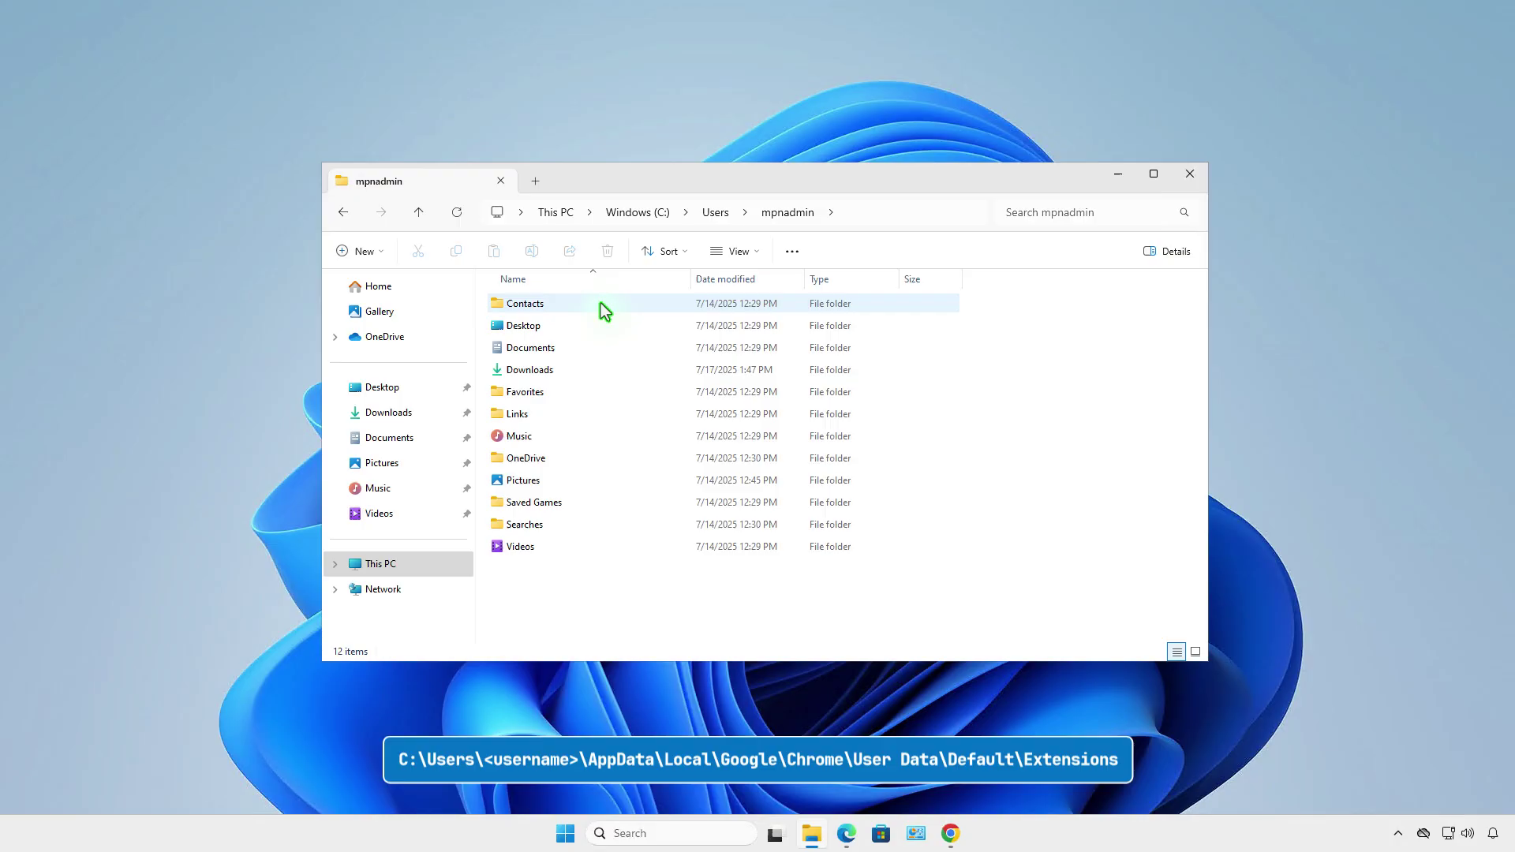
Step: Turn on View > Show > Hidden items so AppData becomes visible
left_click(750, 252)
mouse_move(761, 544)
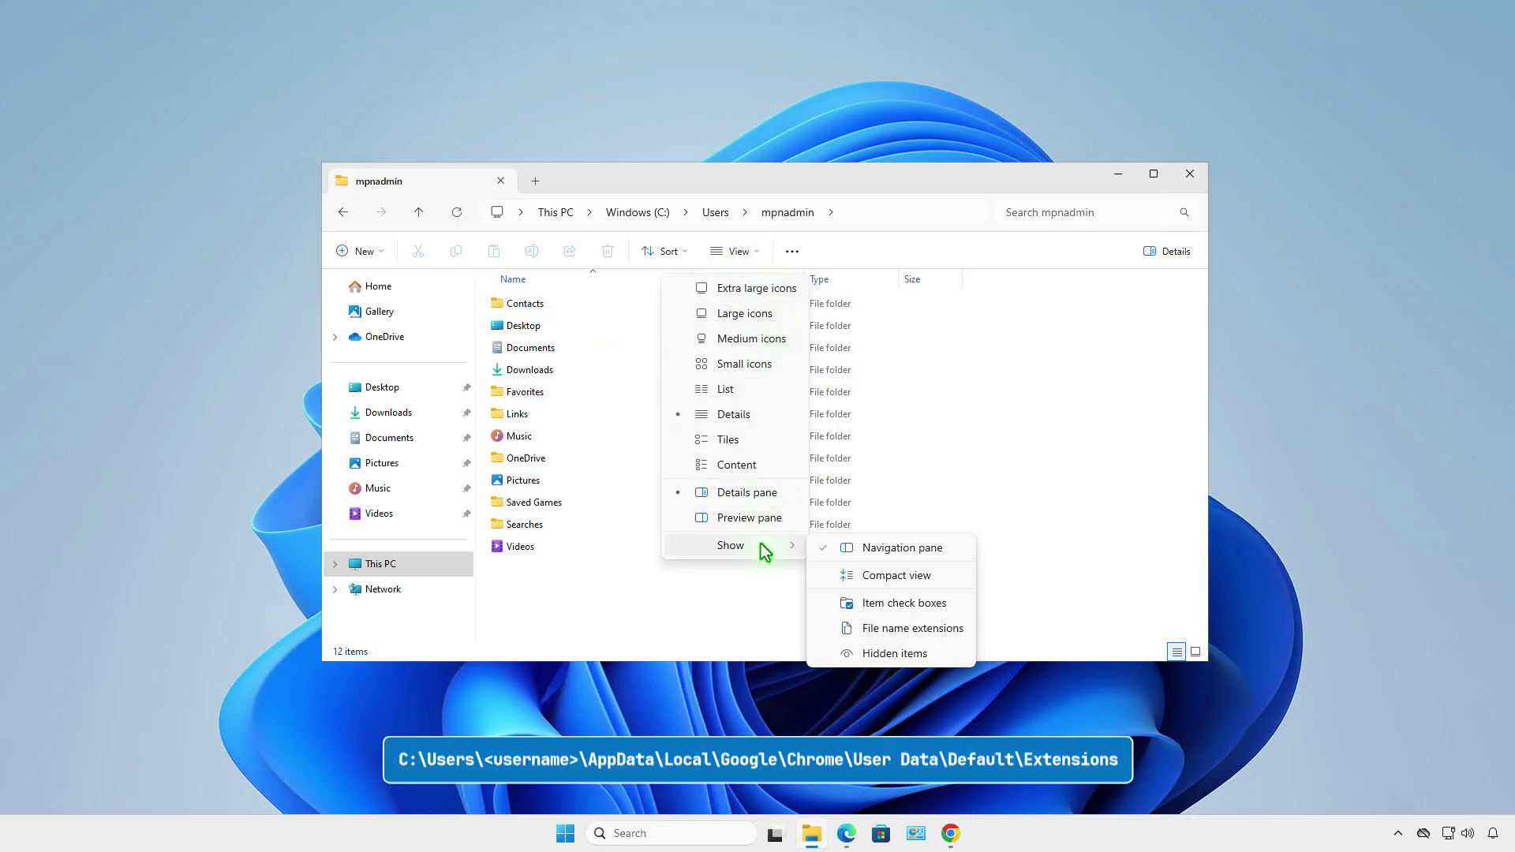
left_click(915, 654)
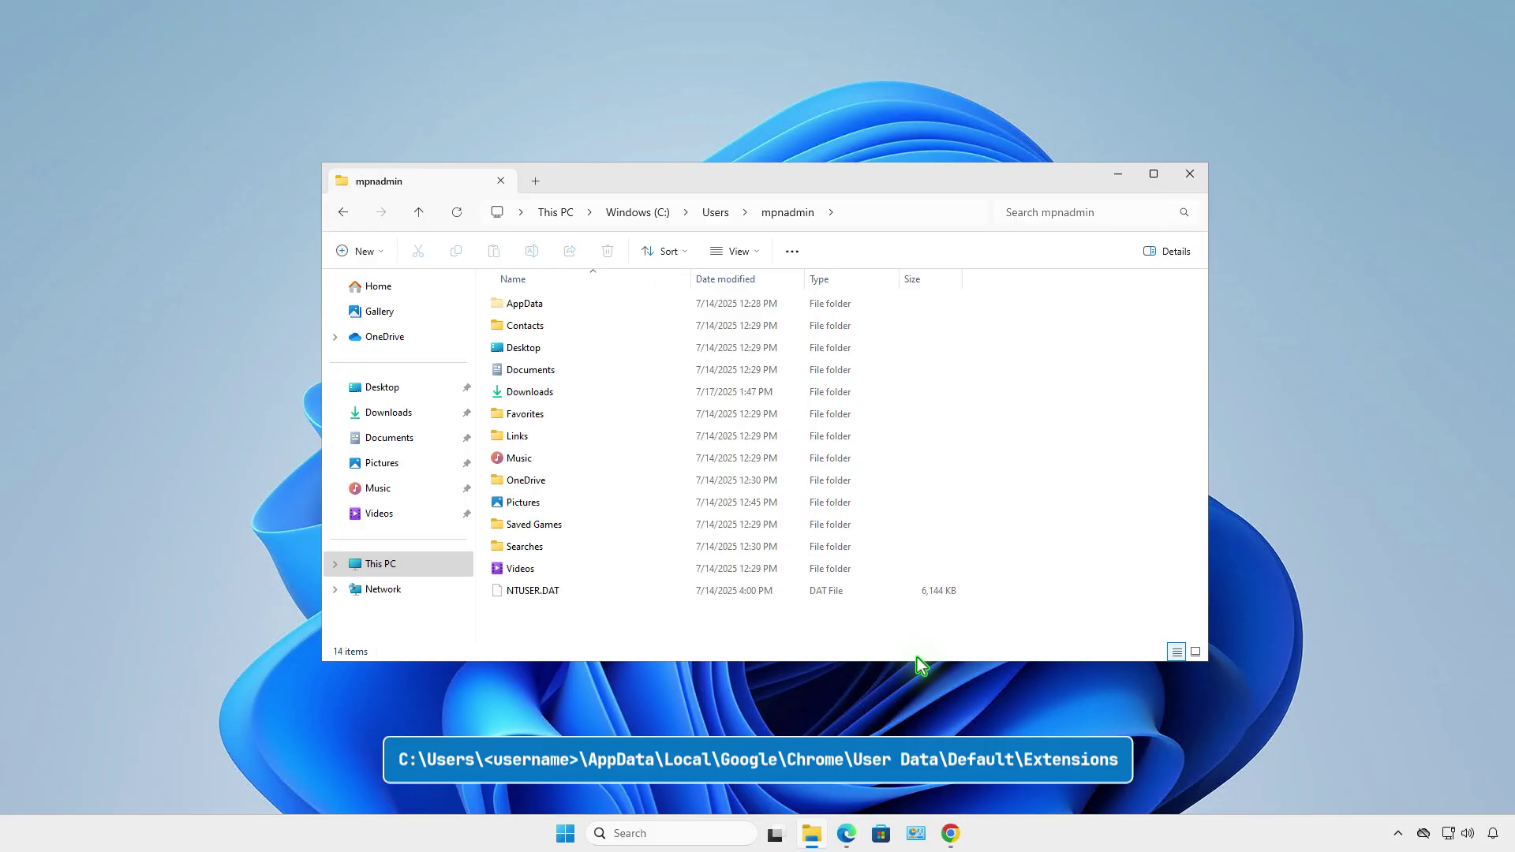
Step: Open AppData\Local\Google\Chrome\User Data\Default and scroll to its Extensions folder
double_click(556, 308)
double_click(556, 306)
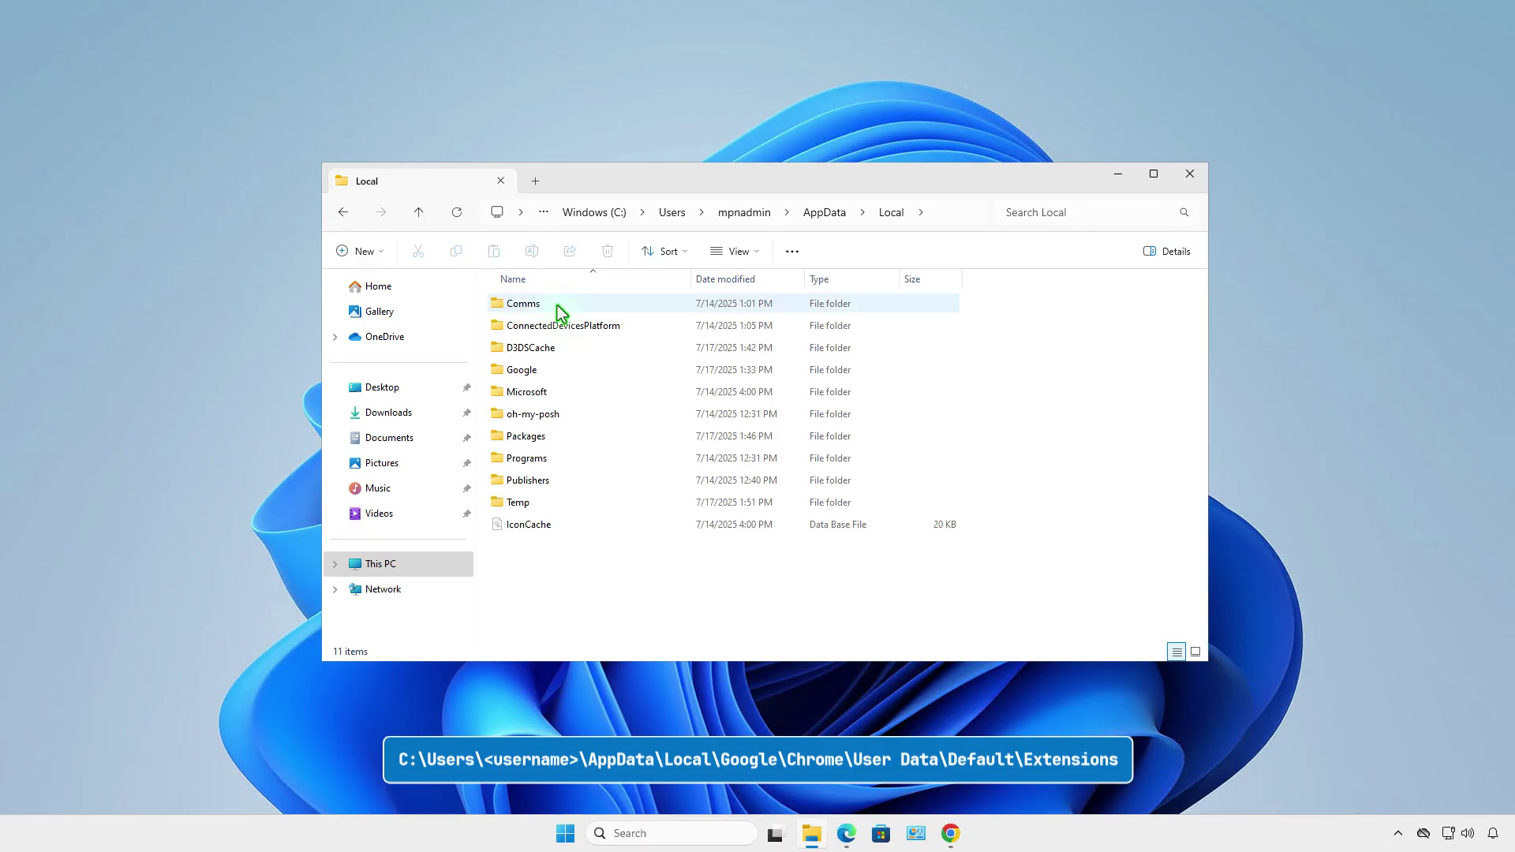
left_click(592, 370)
double_click(592, 368)
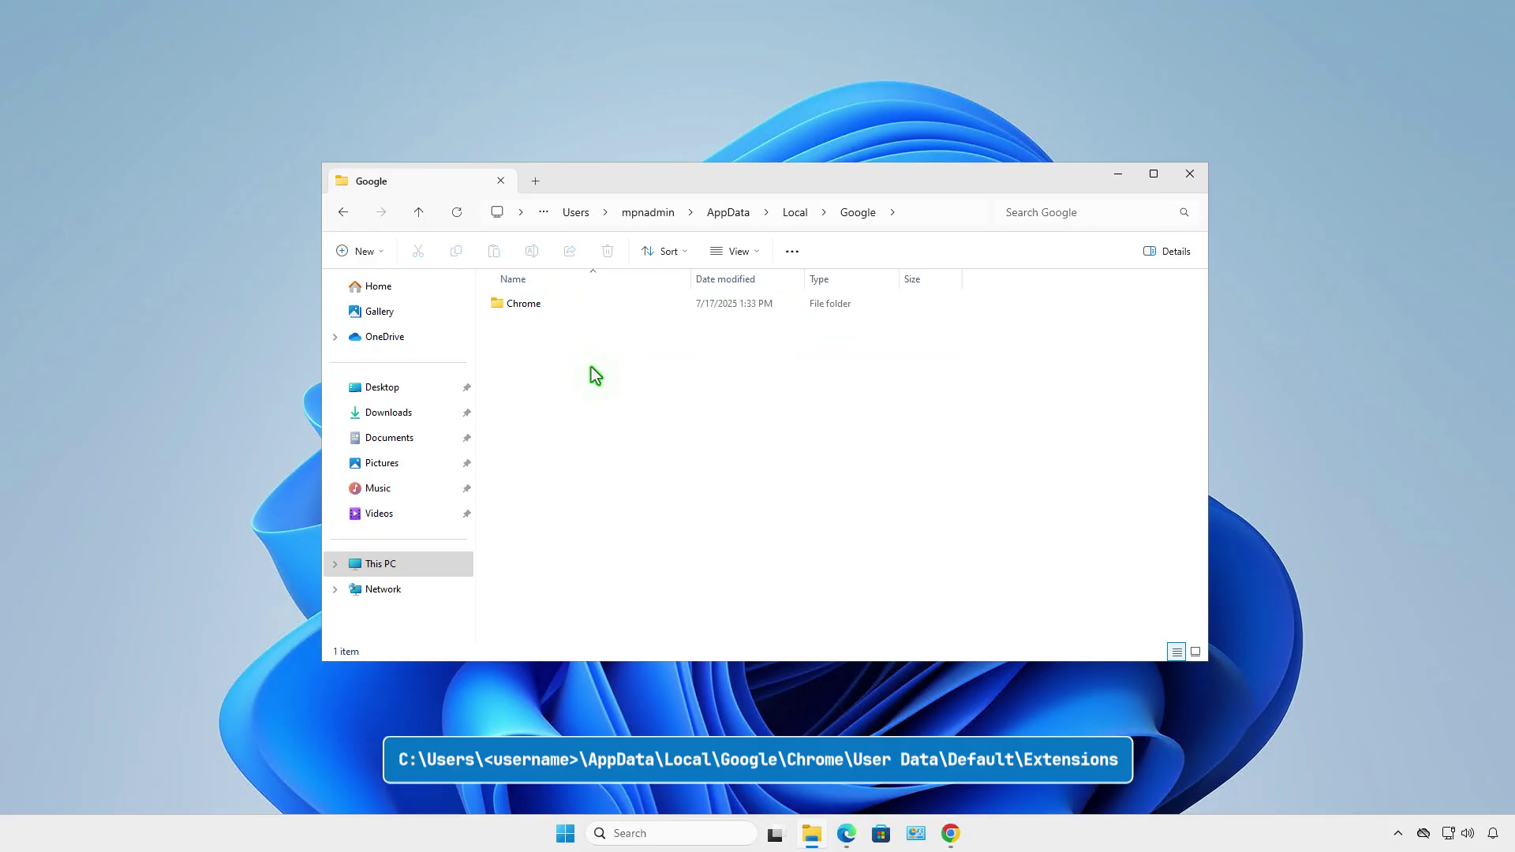
double_click(587, 308)
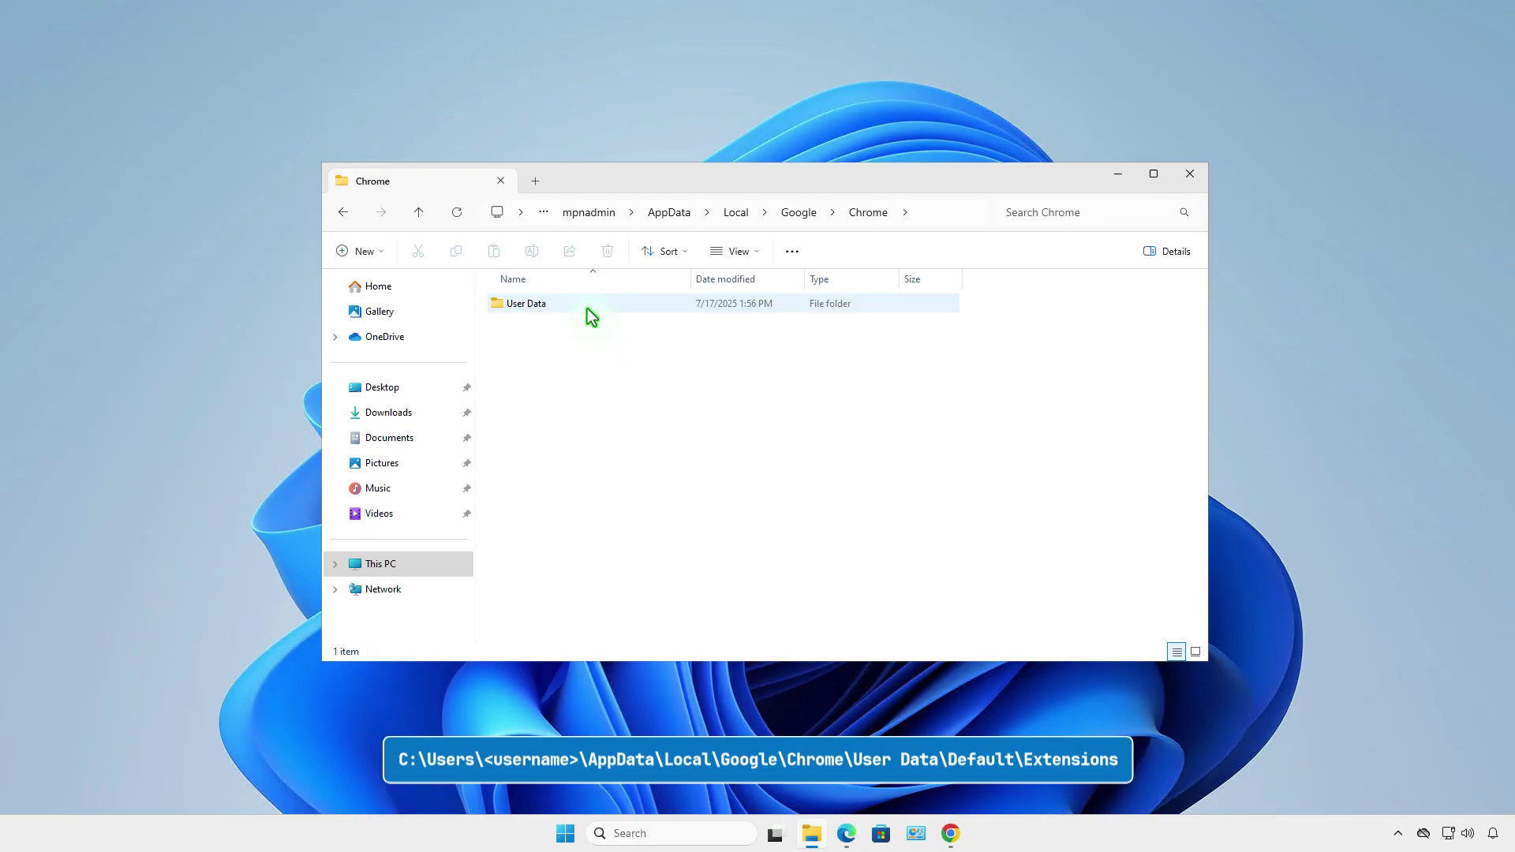
double_click(587, 308)
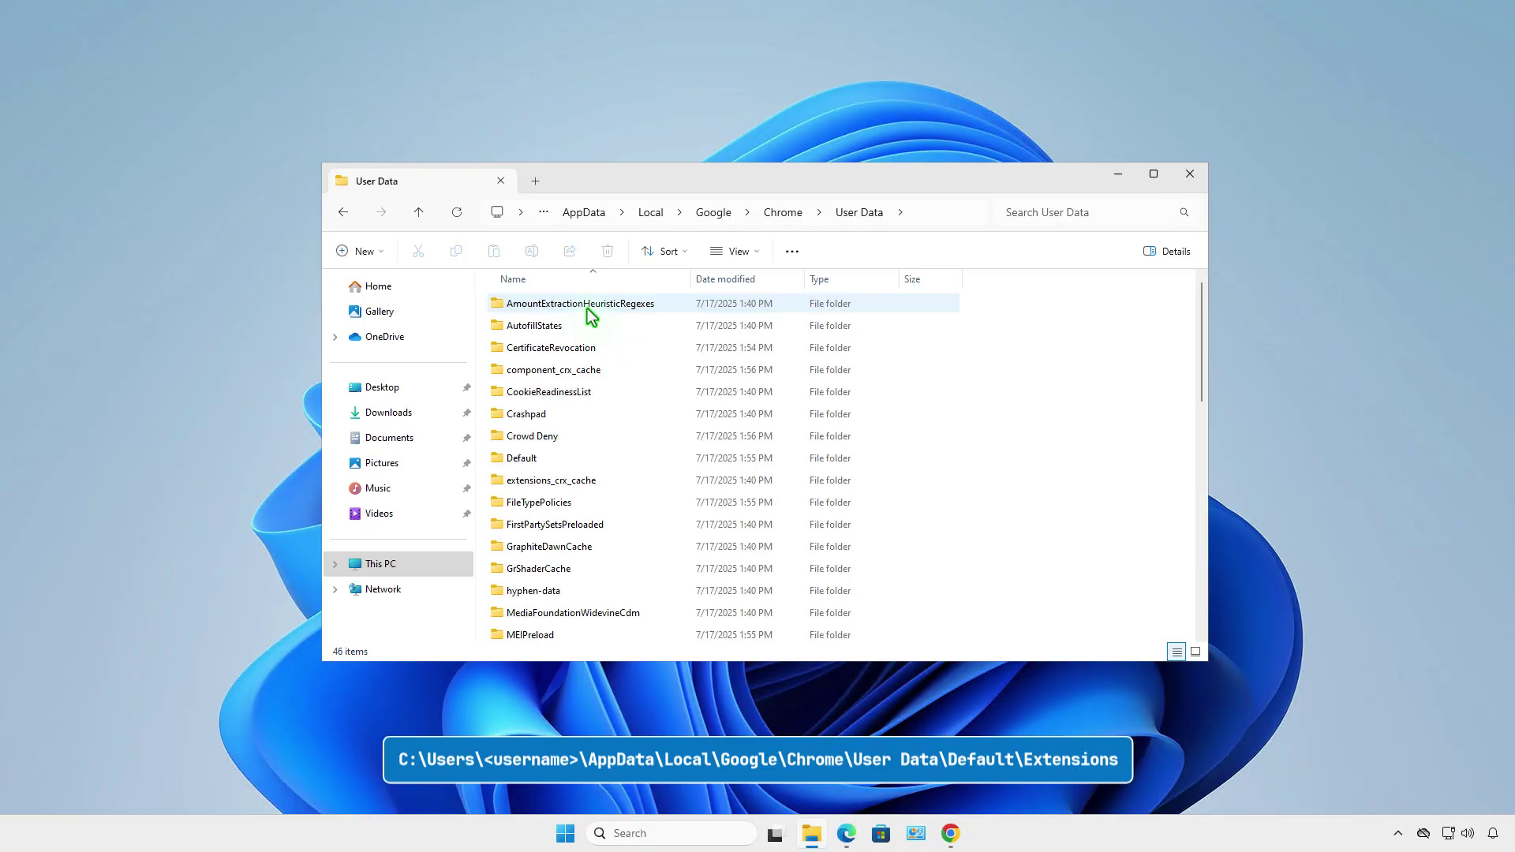
left_click(604, 457)
double_click(604, 456)
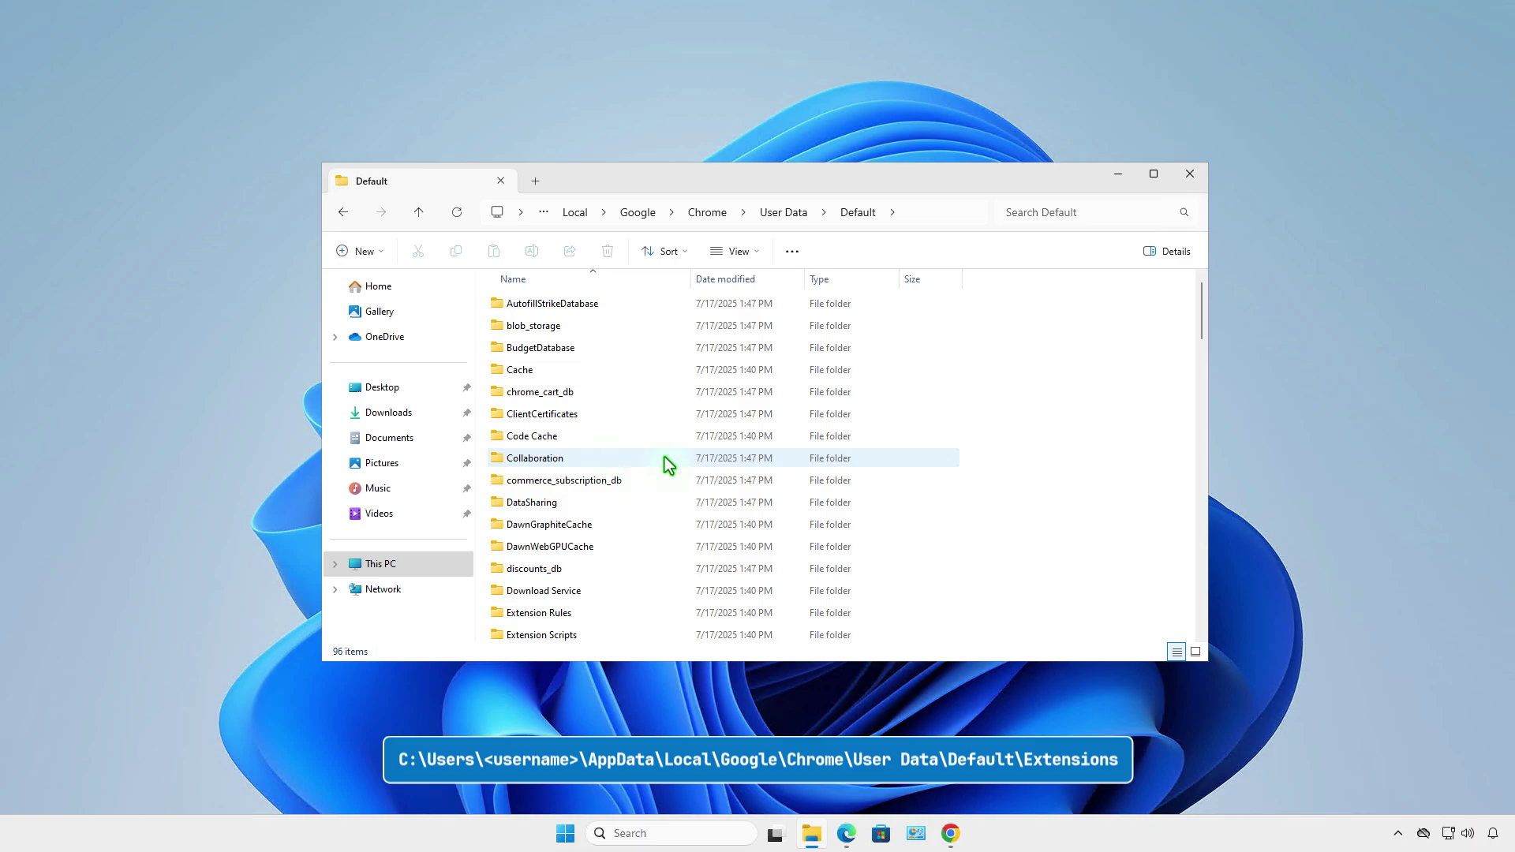
scroll(664, 457, "down", 2)
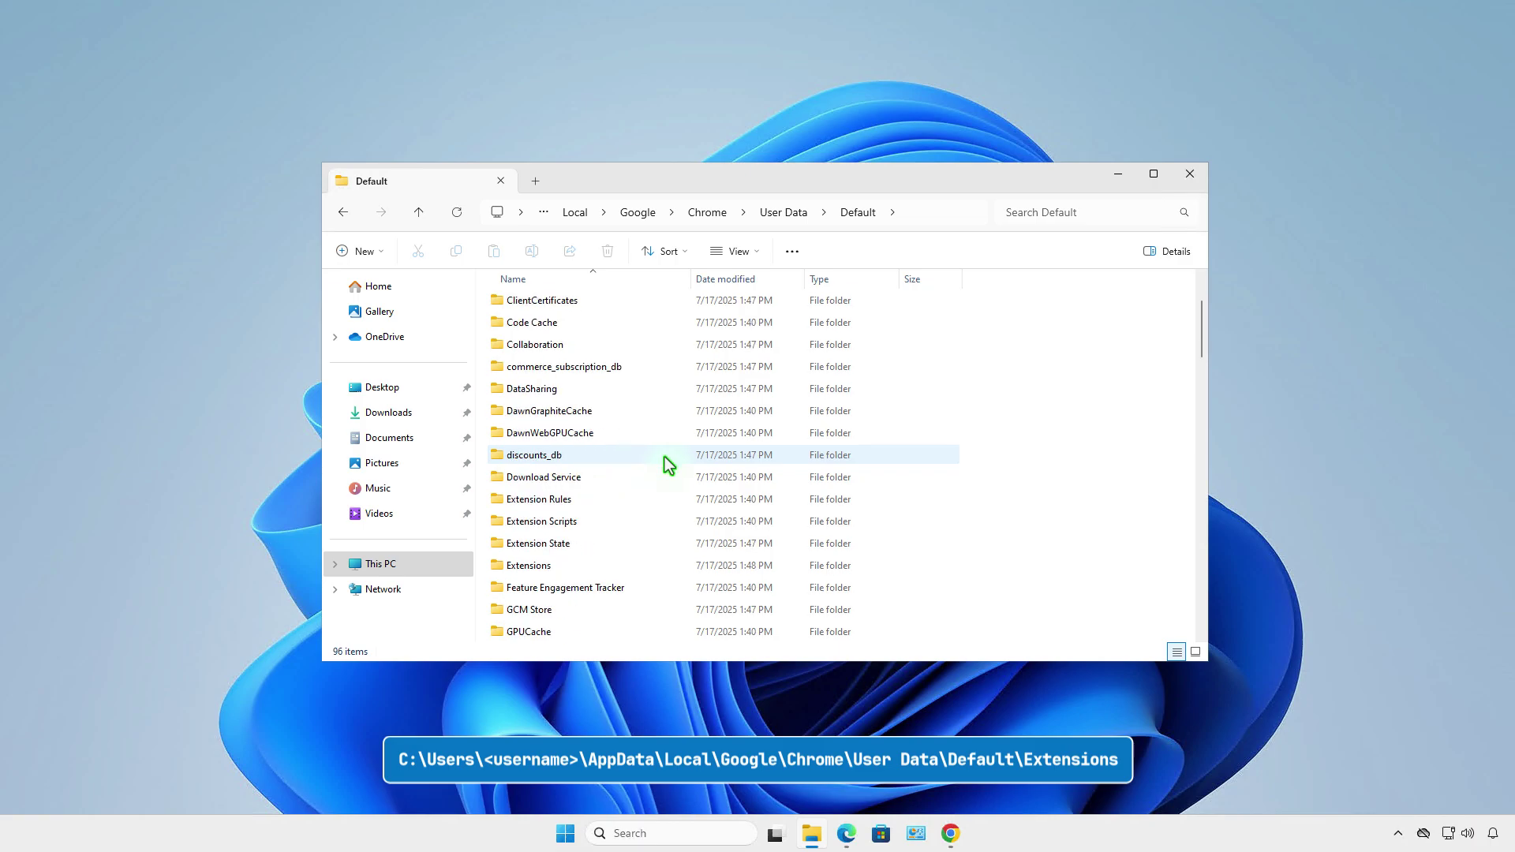
Step: Open Extensions > the Tab Count id folder > 2.8_0
double_click(584, 565)
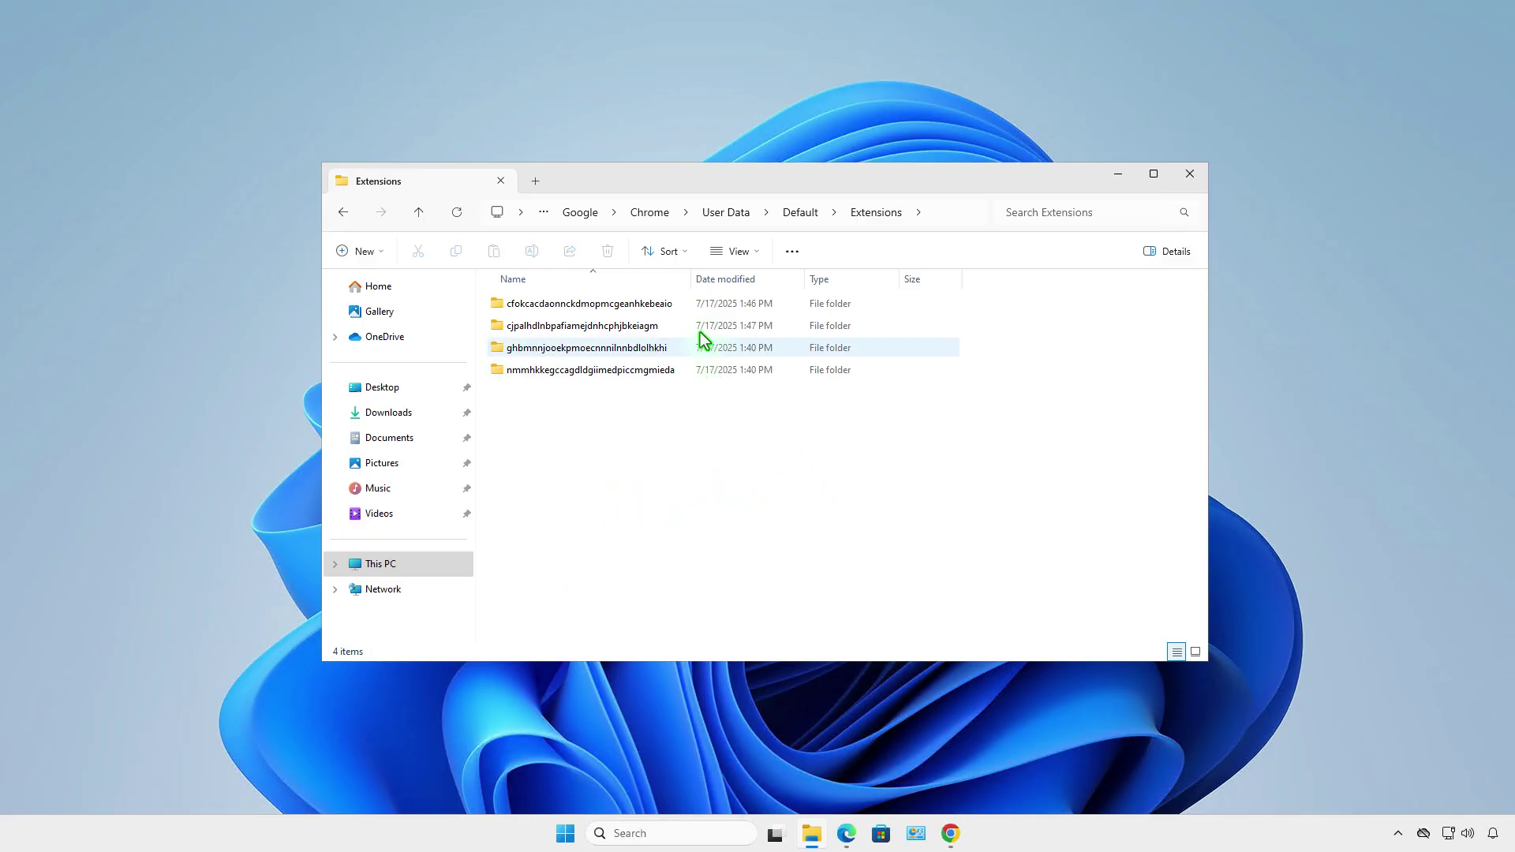
left_click(679, 308)
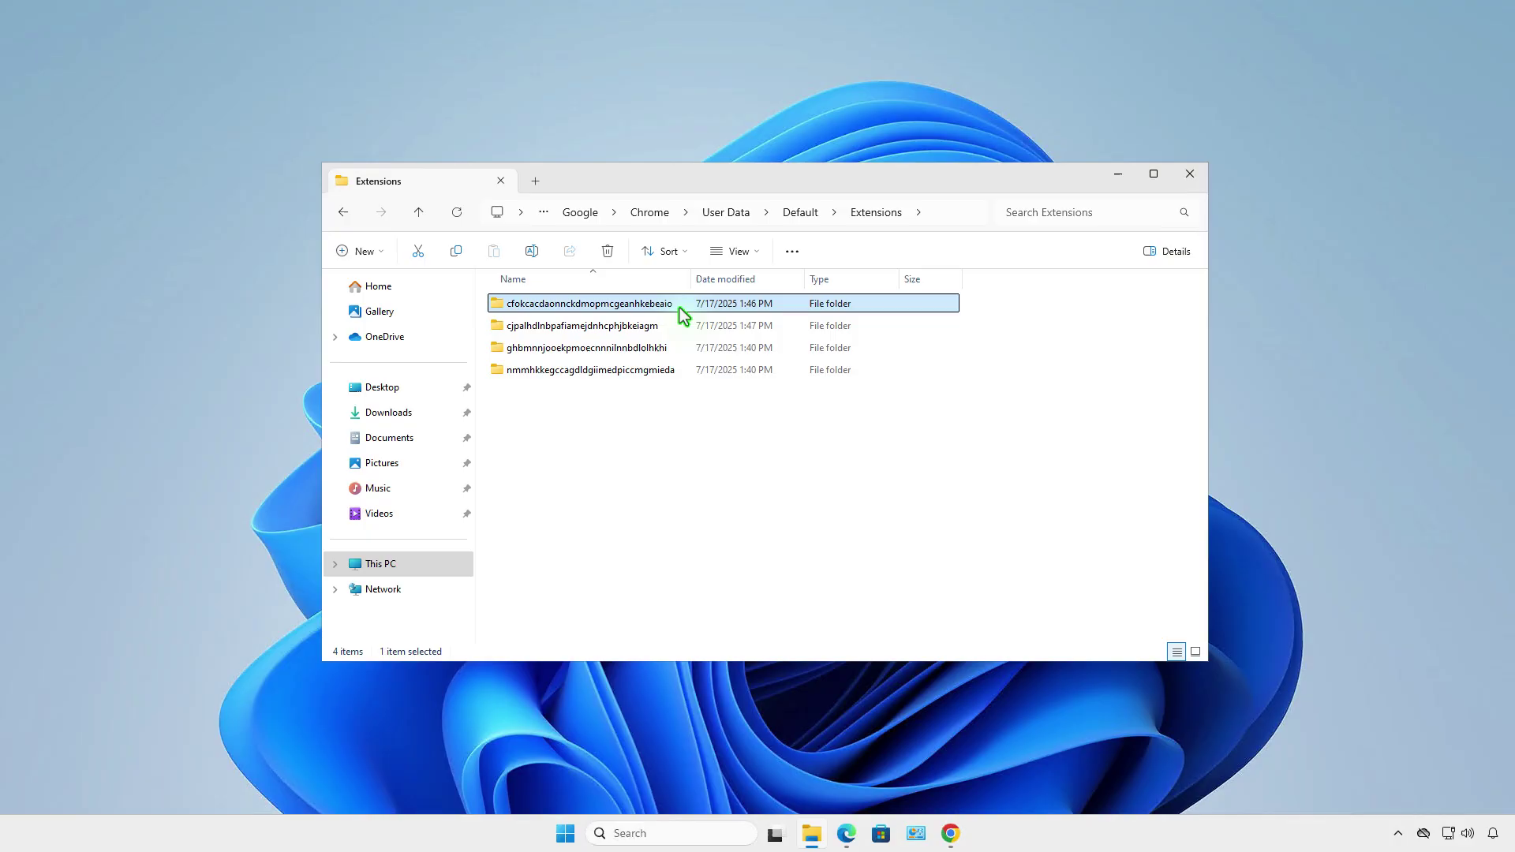
double_click(682, 308)
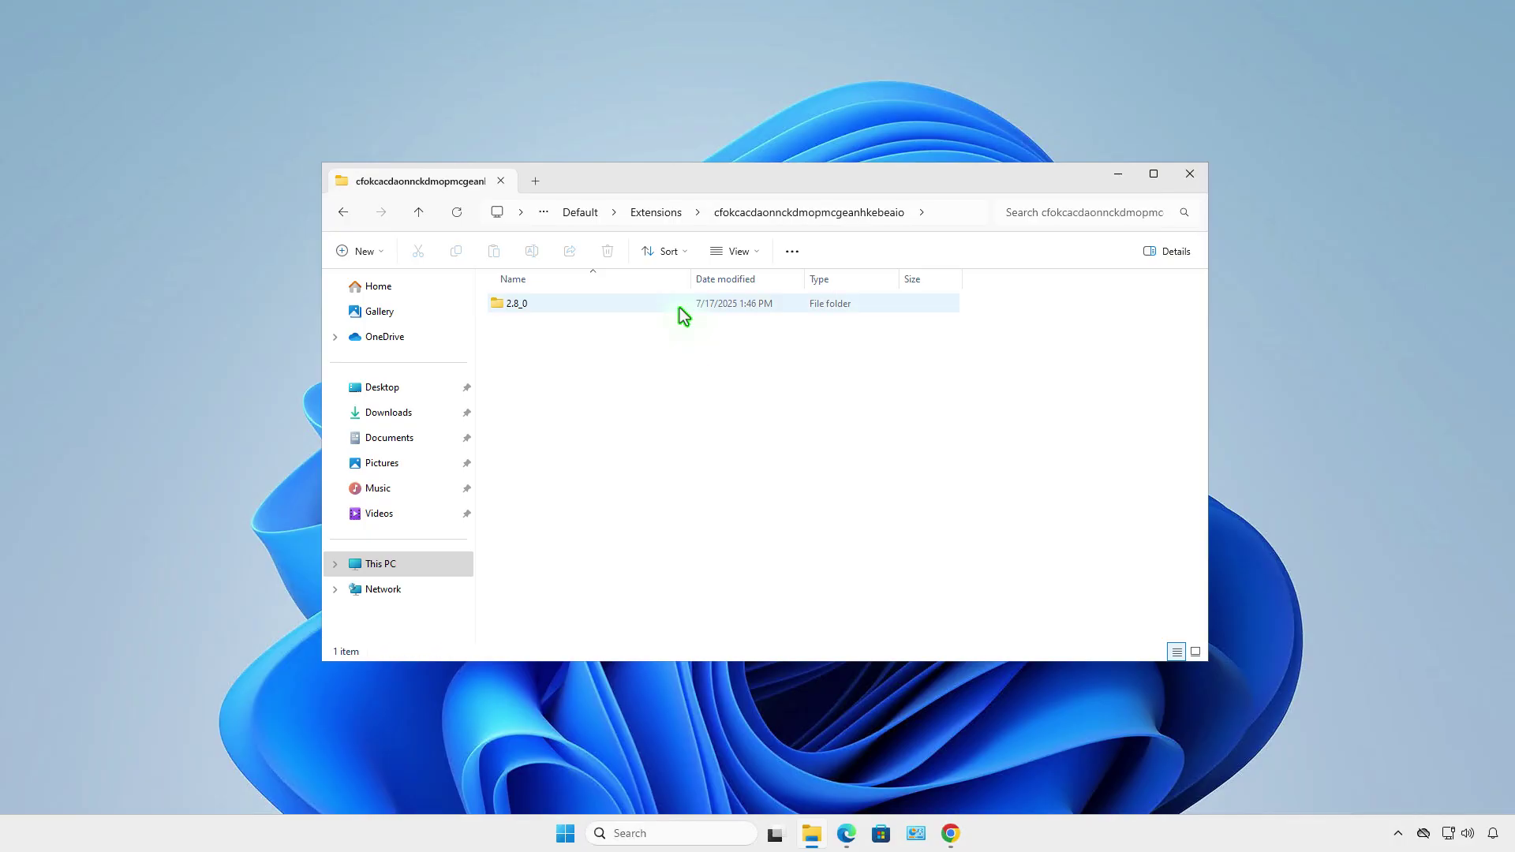
double_click(680, 309)
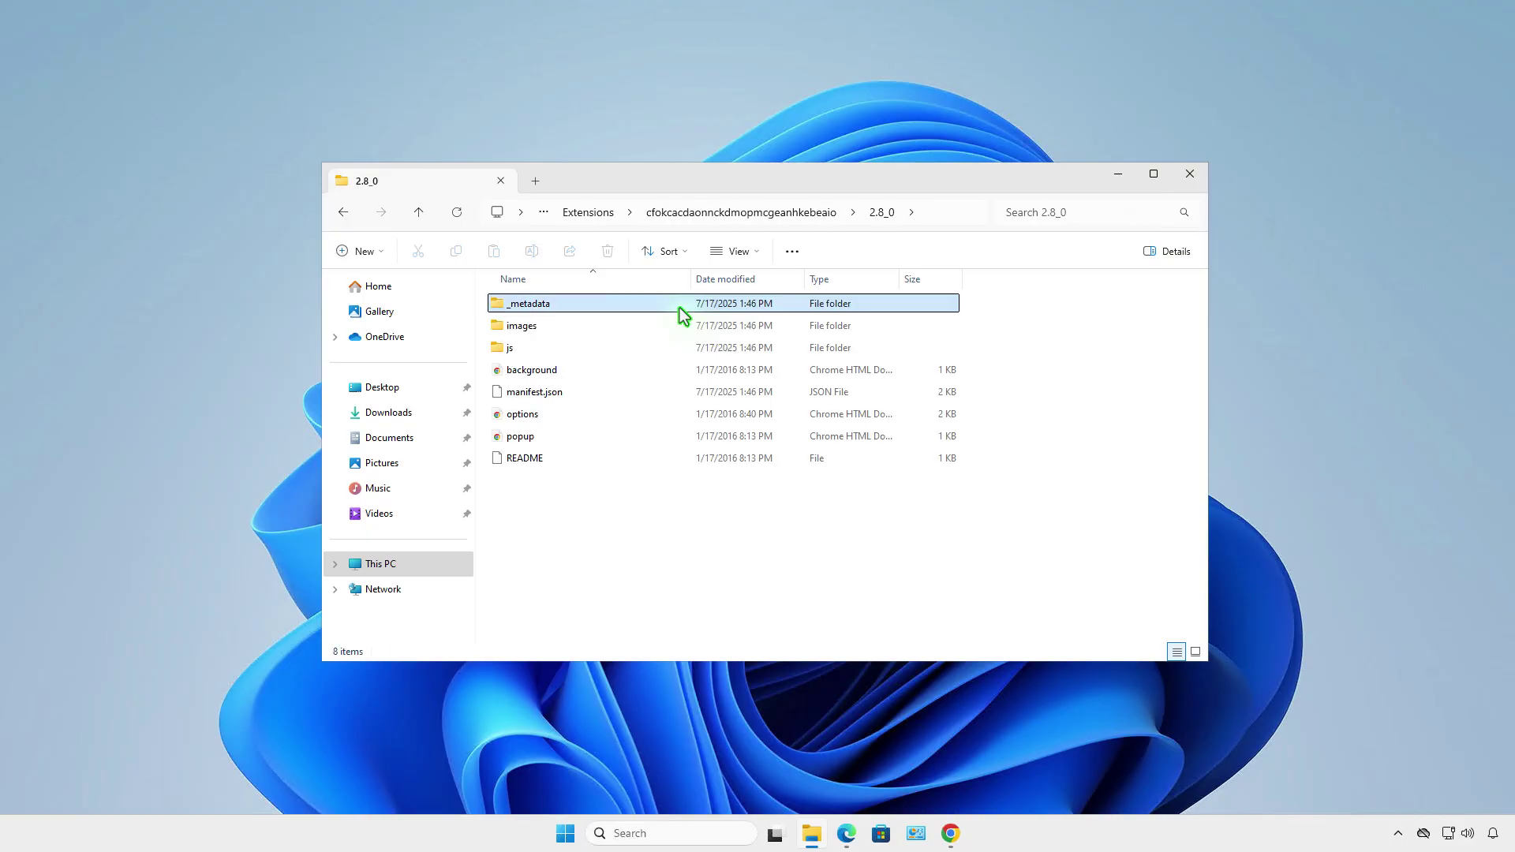
left_click(680, 309)
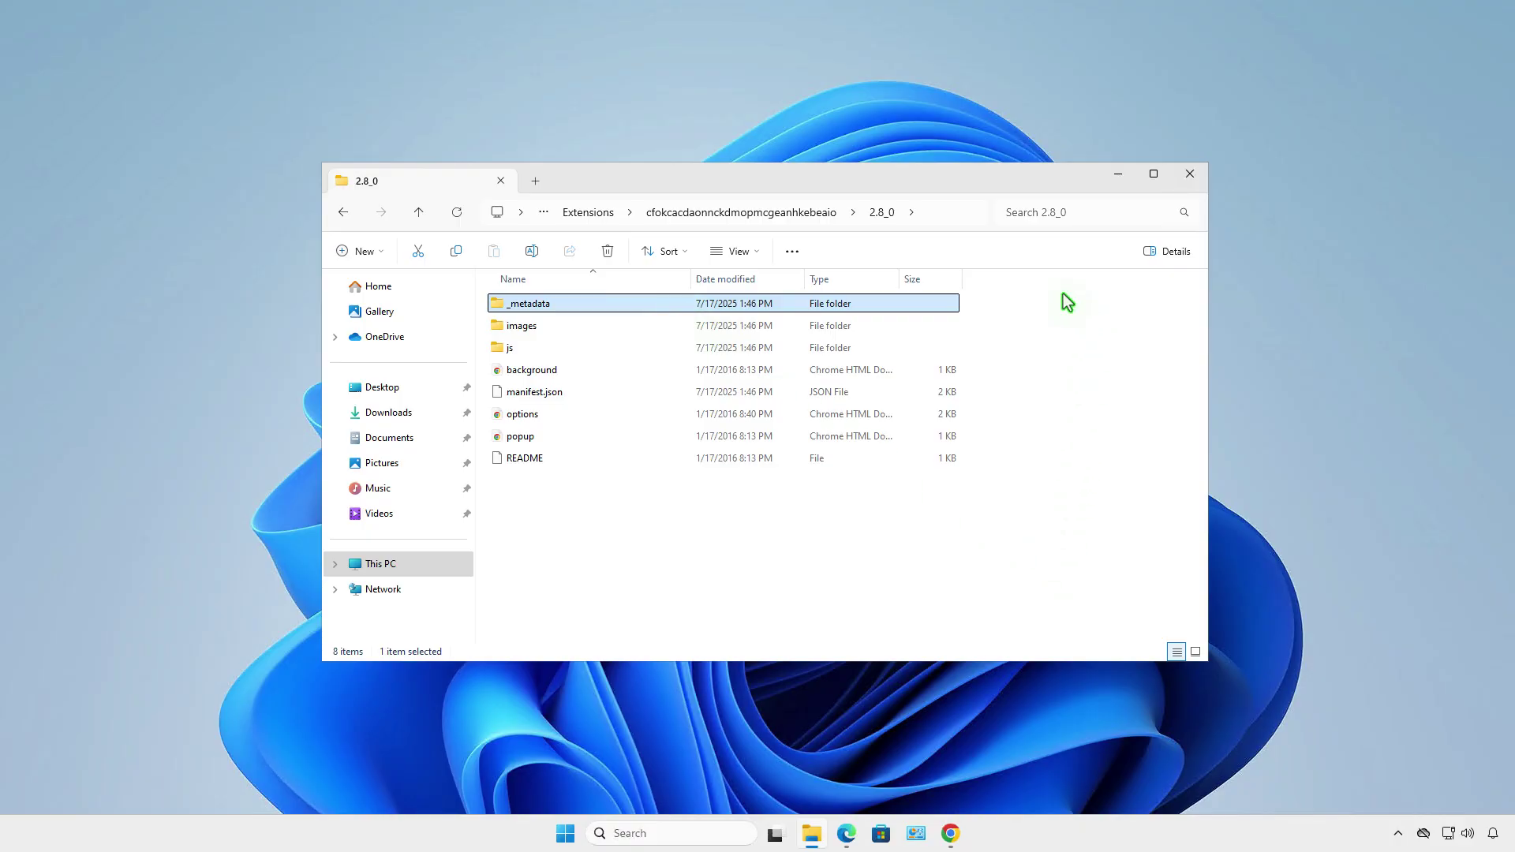
Step: Copy the 2.8_0 folder's full path from the address bar and minimize Explorer
left_click(938, 213)
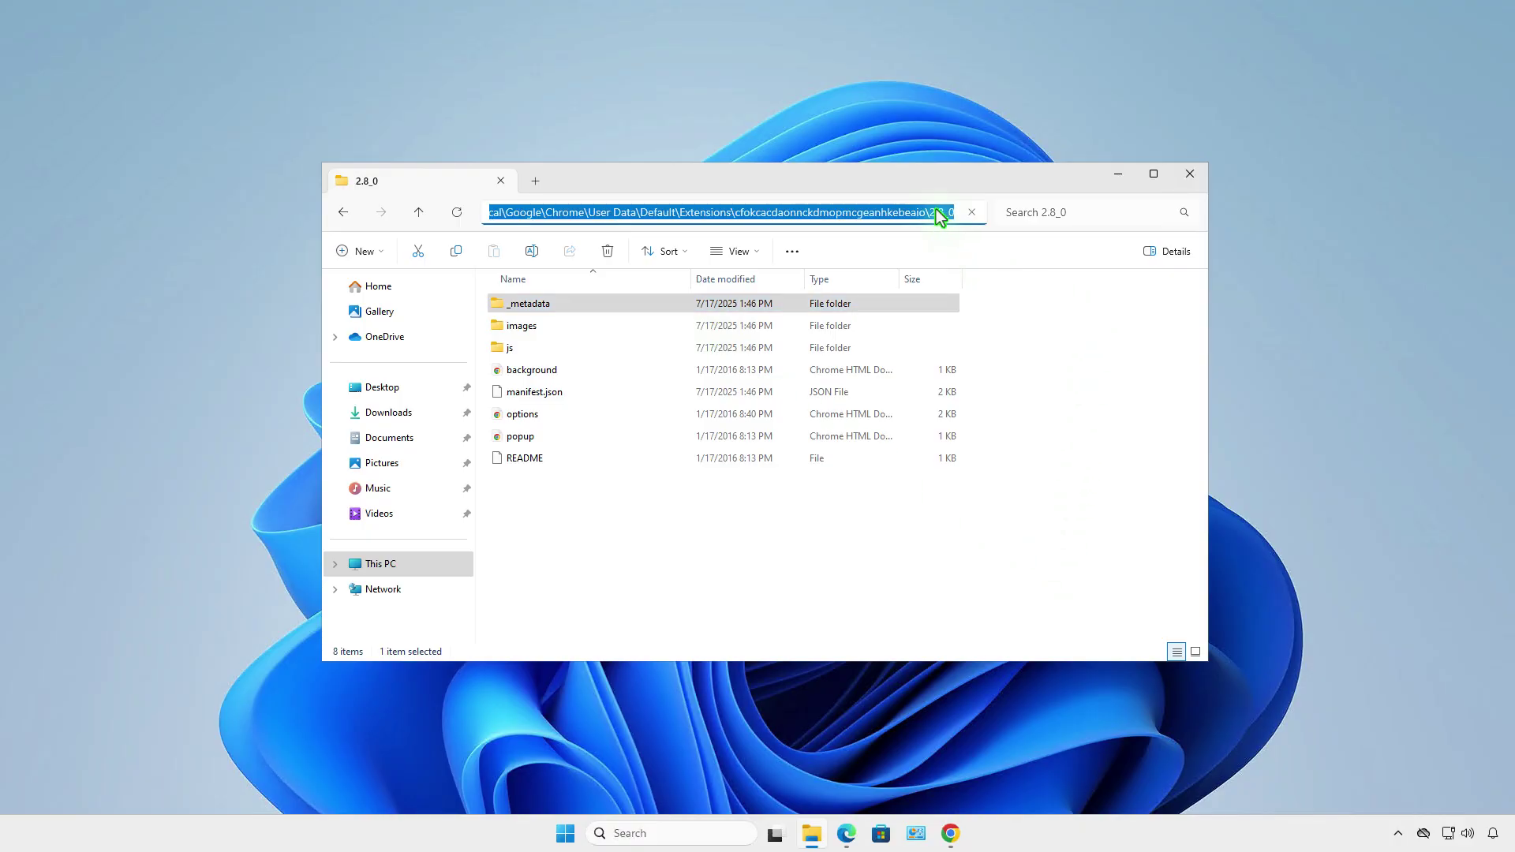
right_click(773, 212)
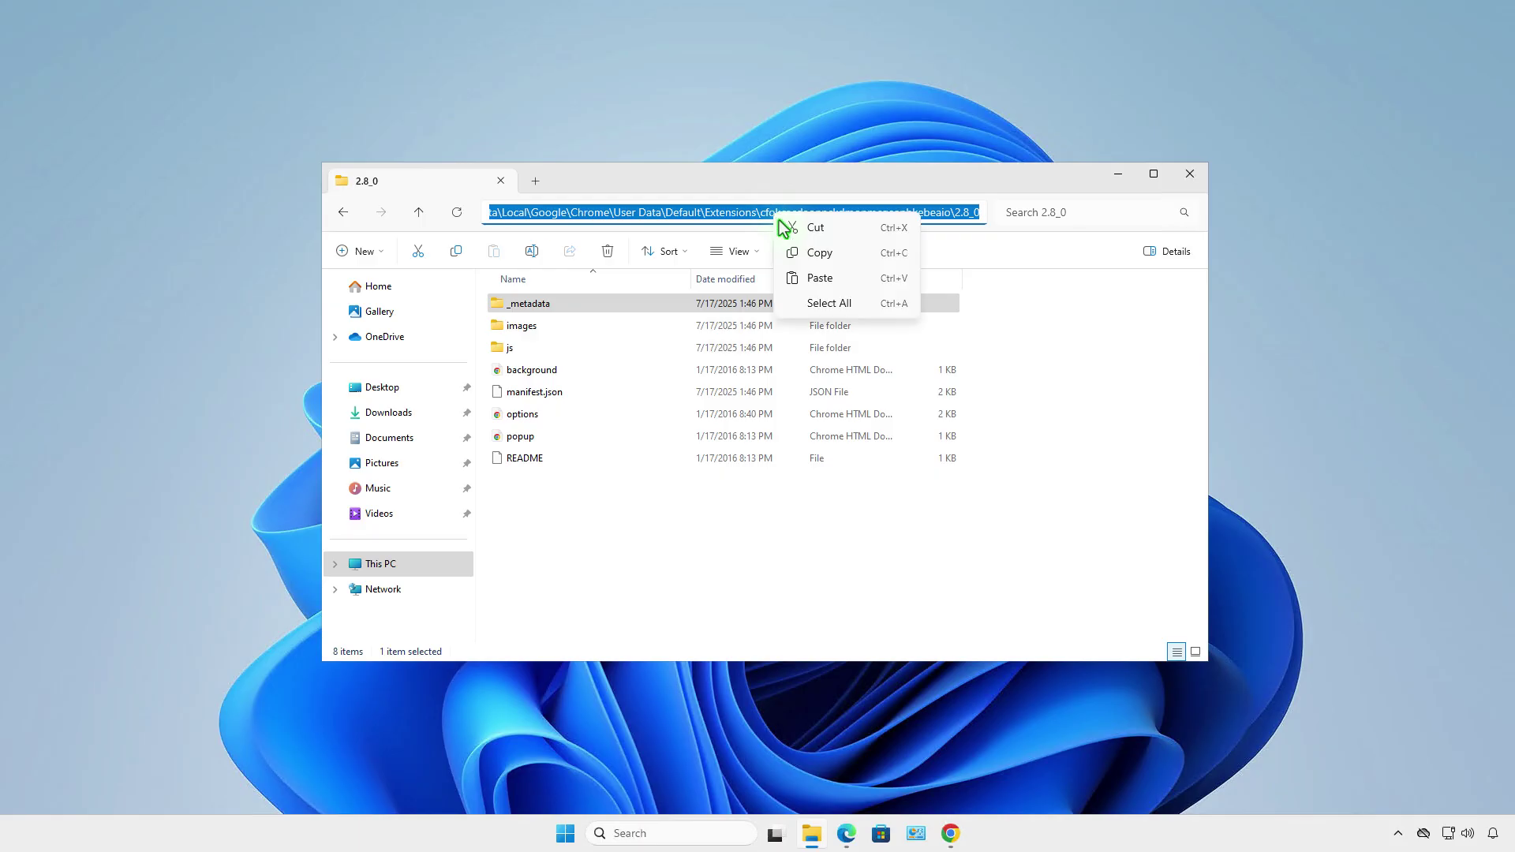
left_click(813, 254)
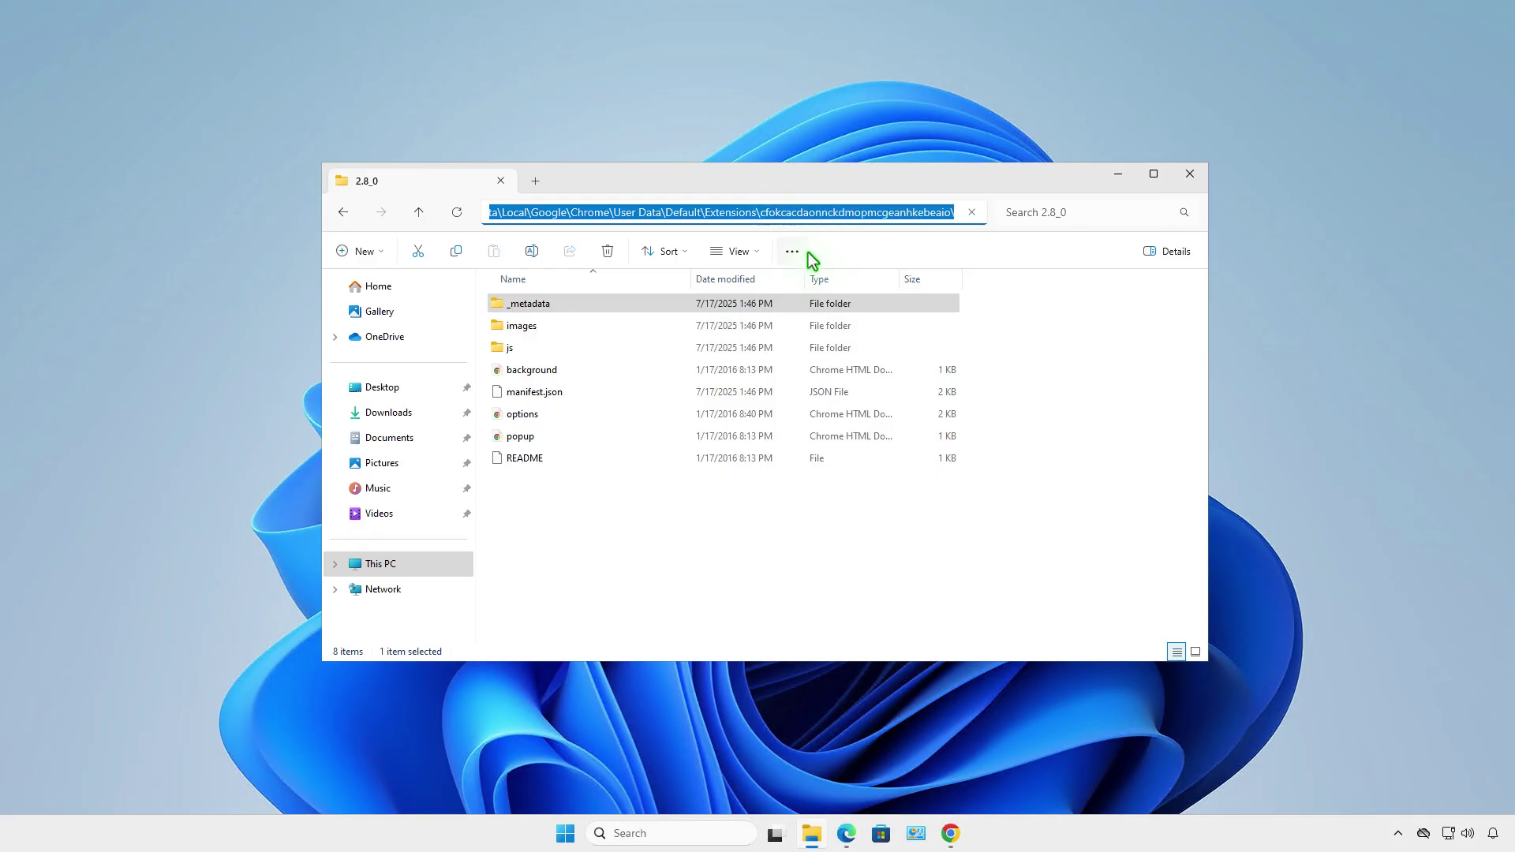
left_click(1115, 178)
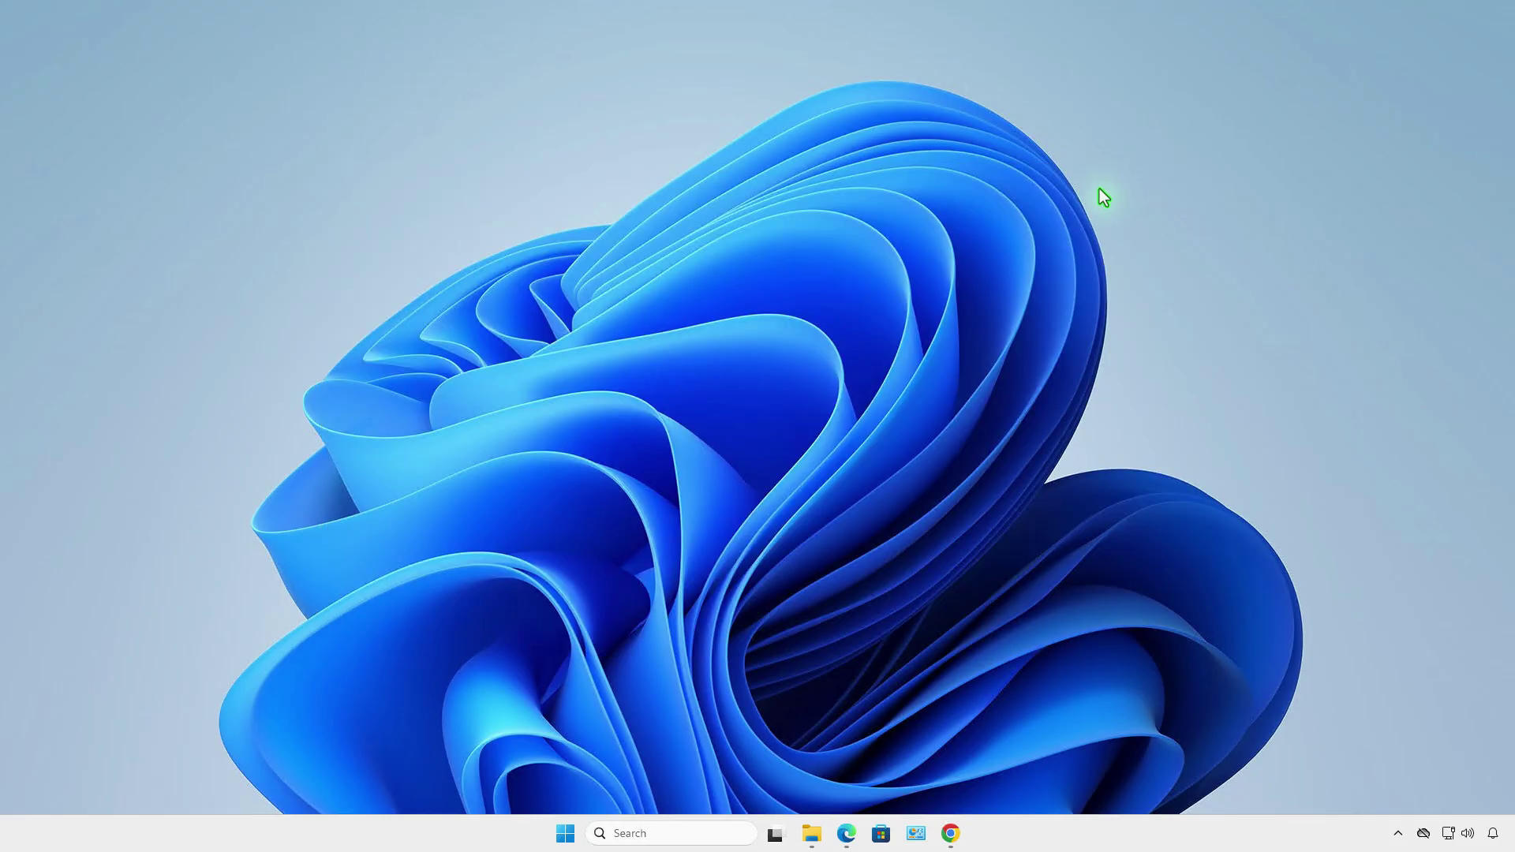
Step: Return to Chrome's Manage Extensions page and switch on Developer mode
left_click(951, 833)
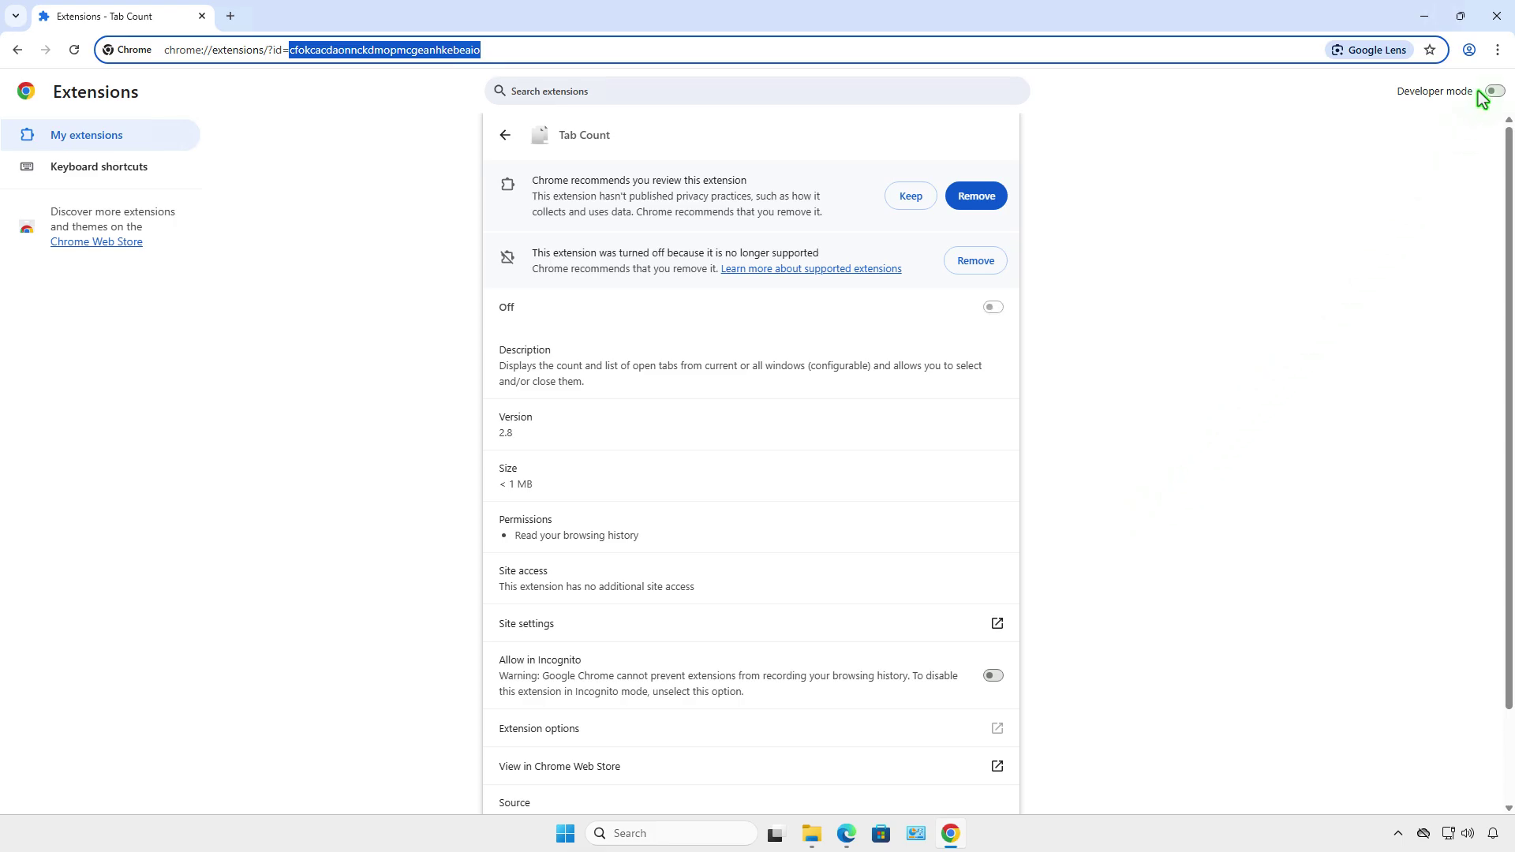
left_click(1497, 51)
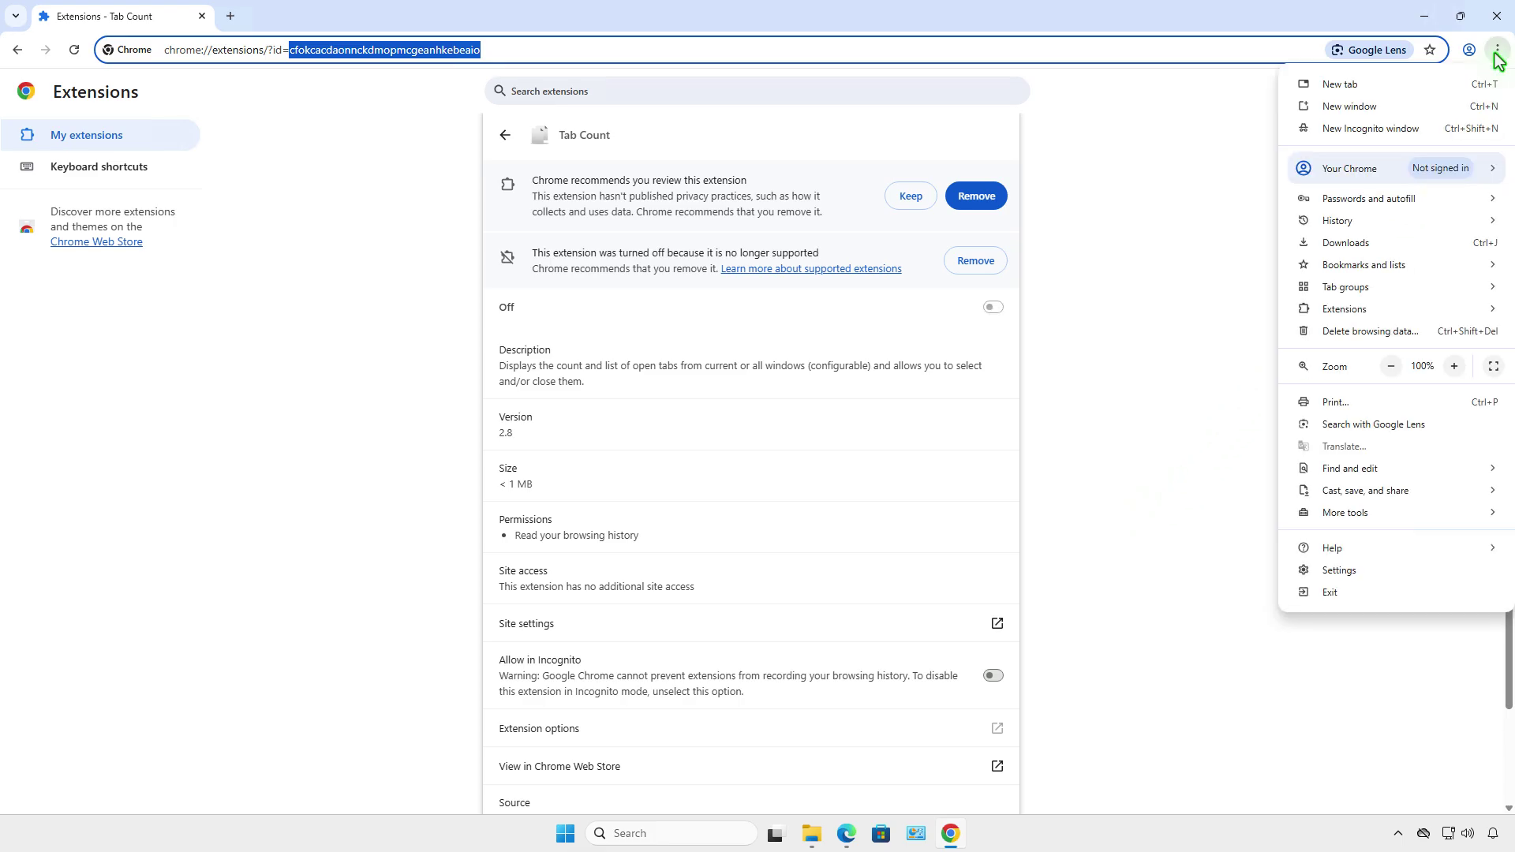
mouse_move(1365, 314)
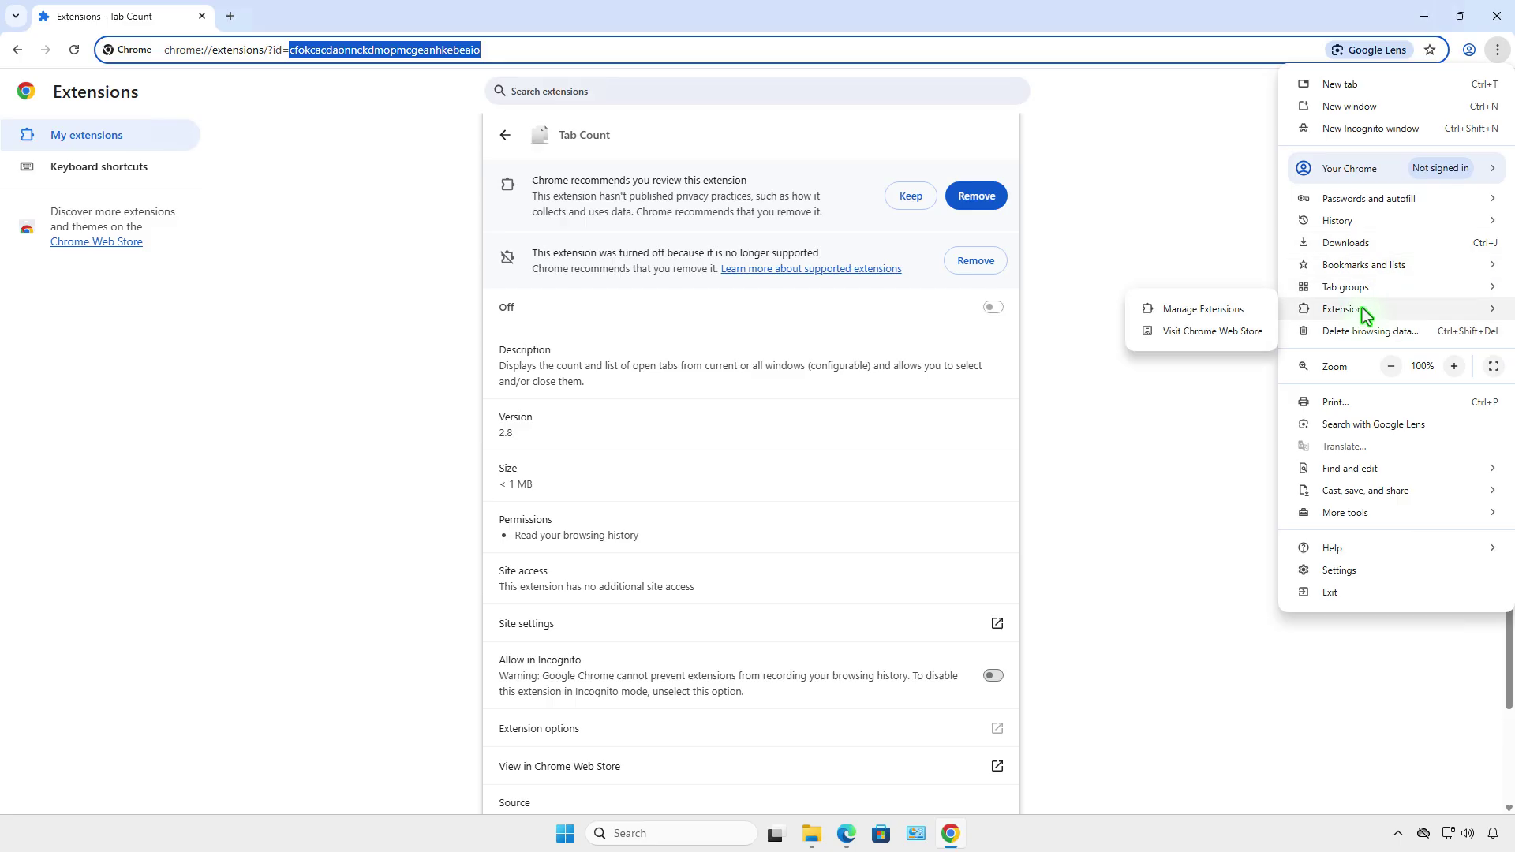
left_click(1265, 310)
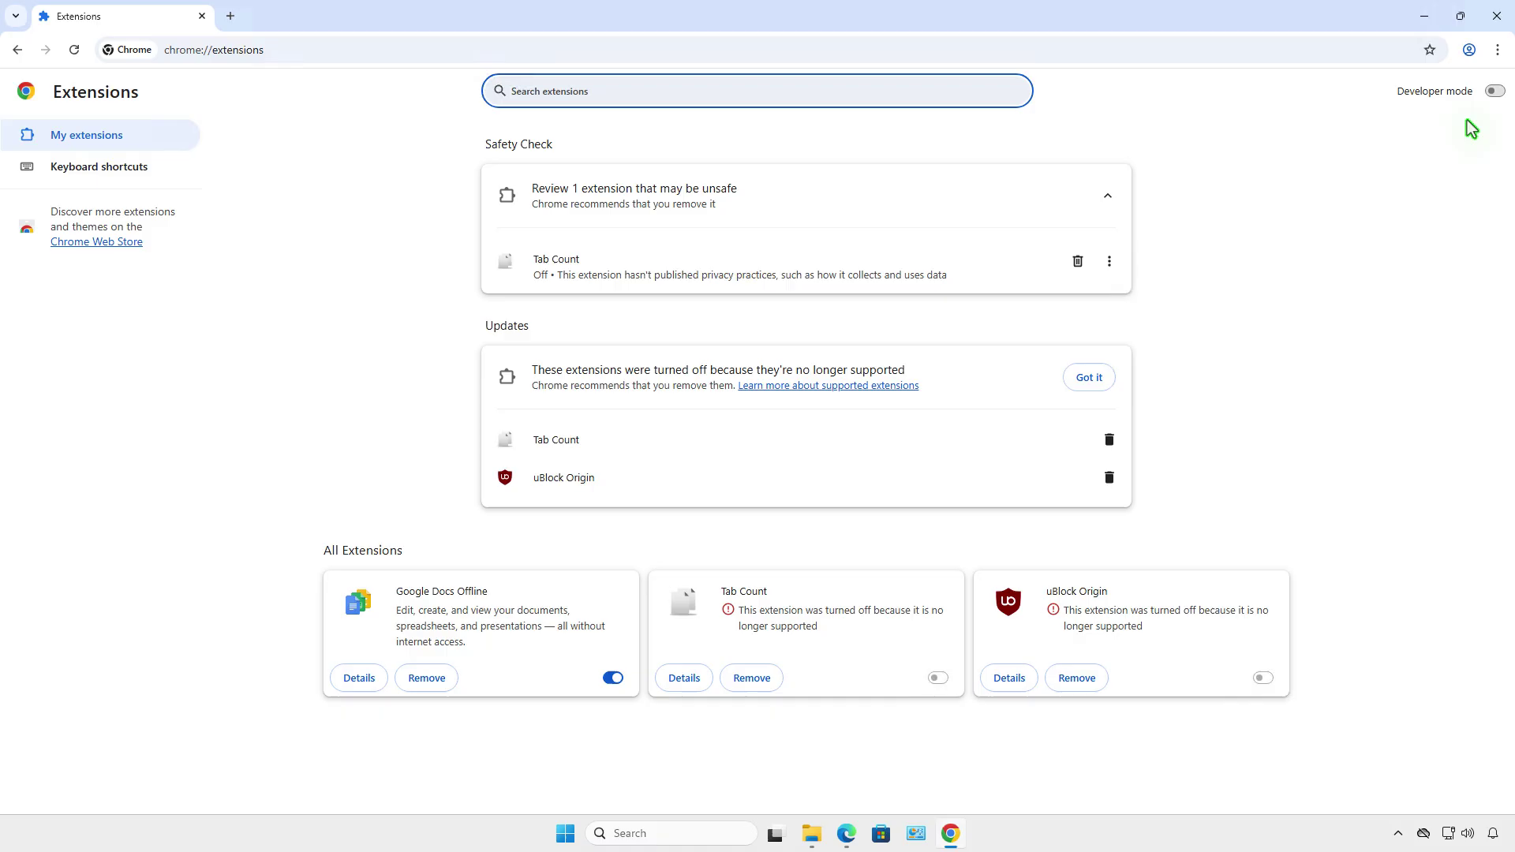
left_click(1493, 92)
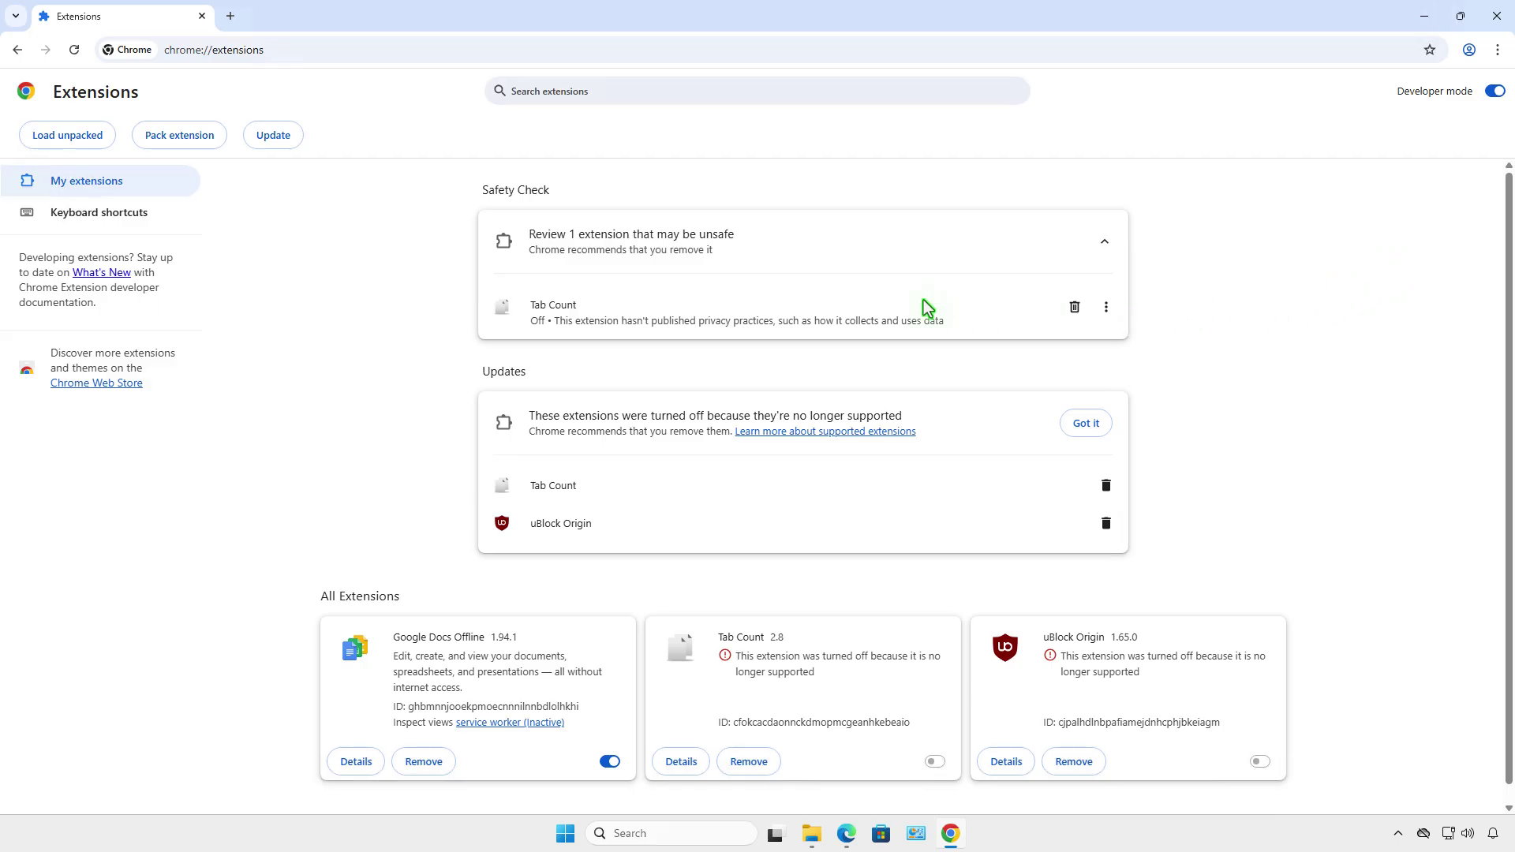
Step: In Pack extension, browse to the pasted 2.8_0 folder path and select it as root directory
left_click(215, 140)
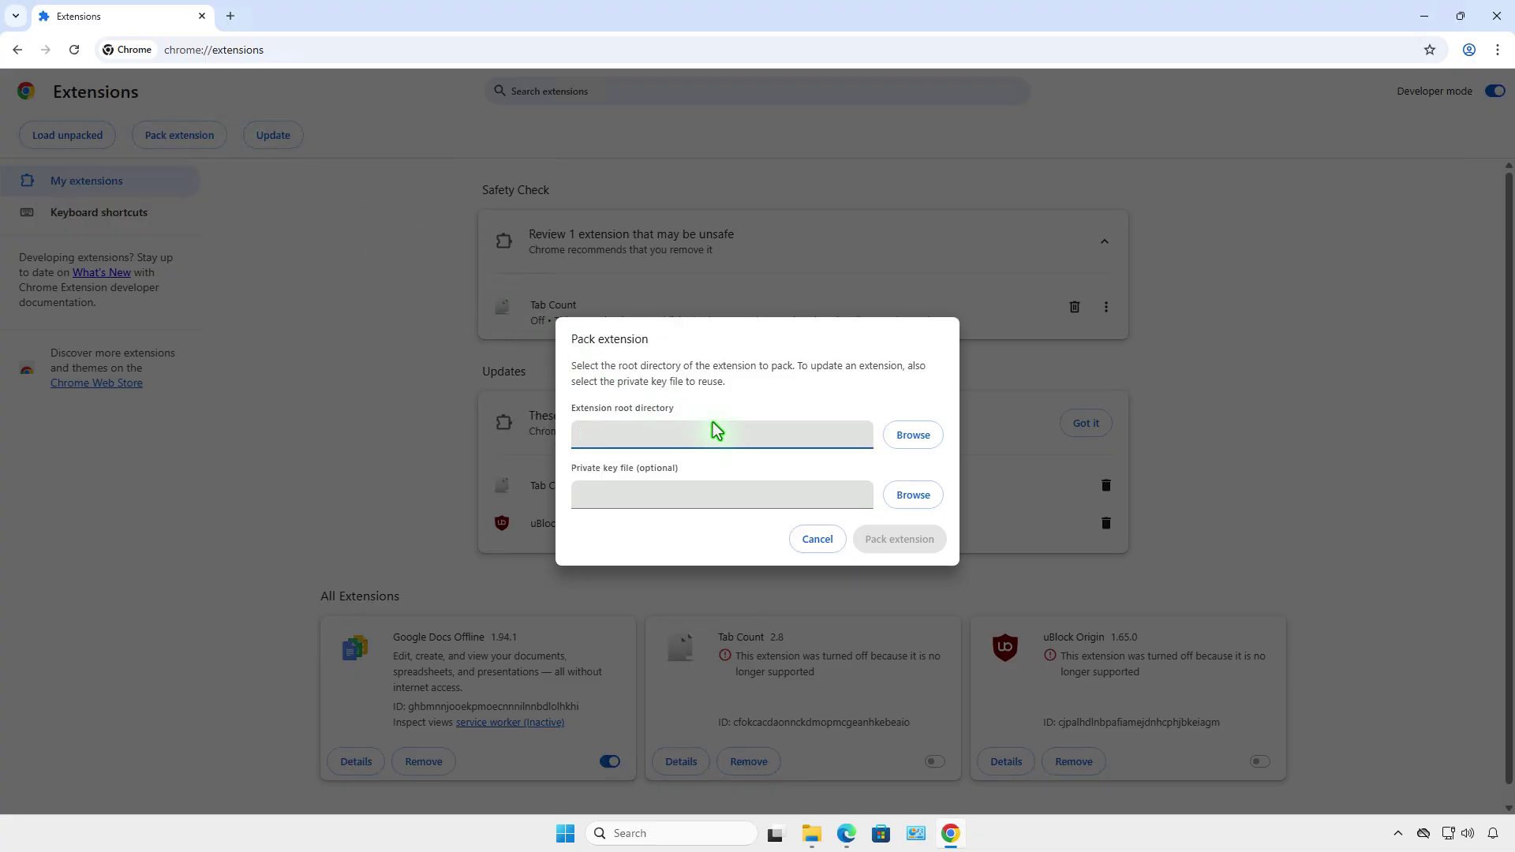
left_click(934, 450)
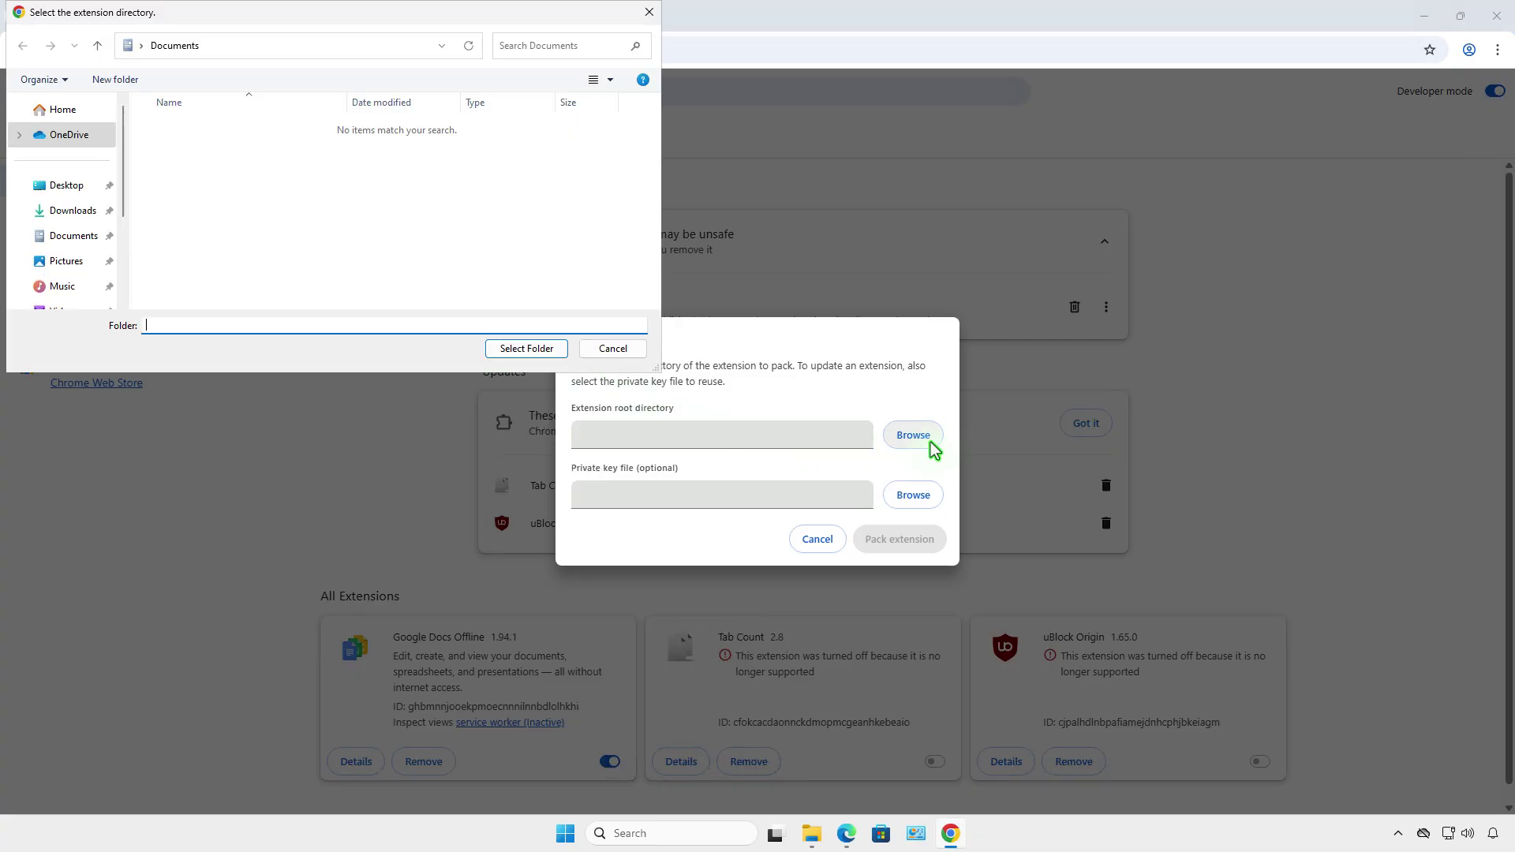
left_click(272, 44)
right_click(273, 44)
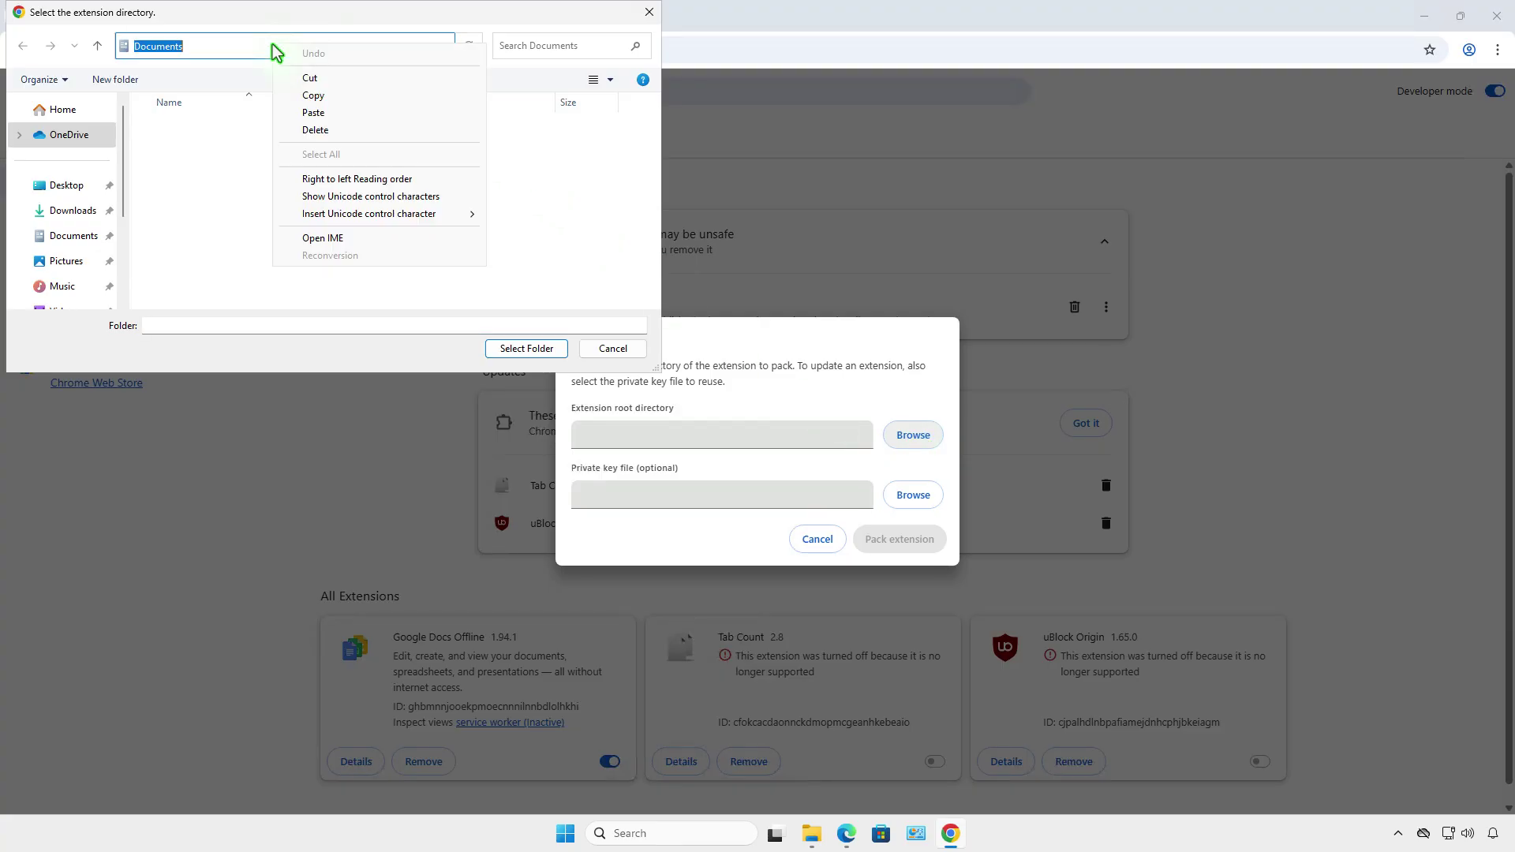
left_click(334, 111)
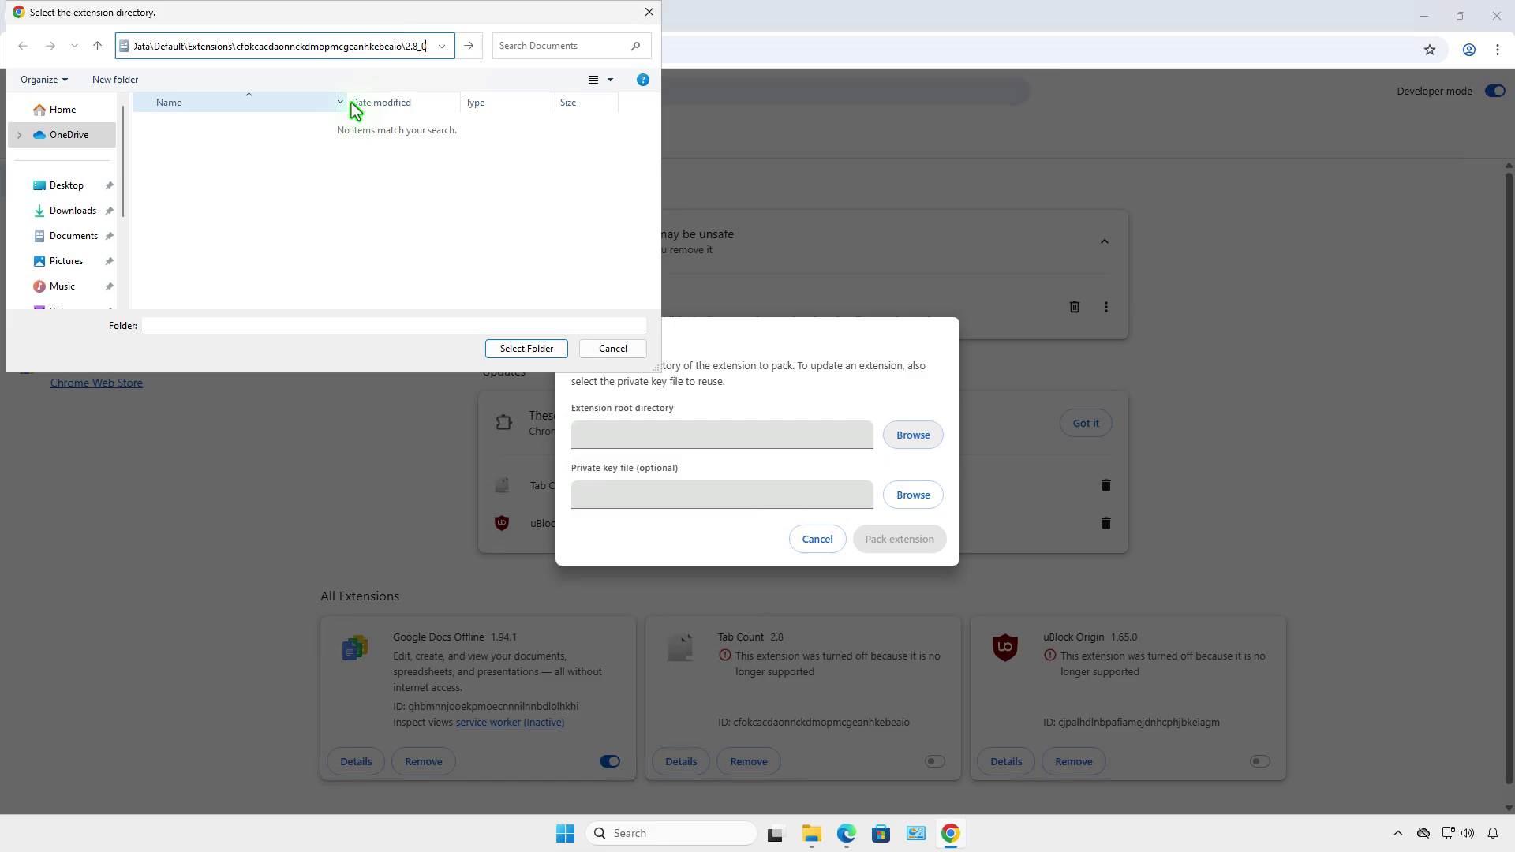
left_click(469, 46)
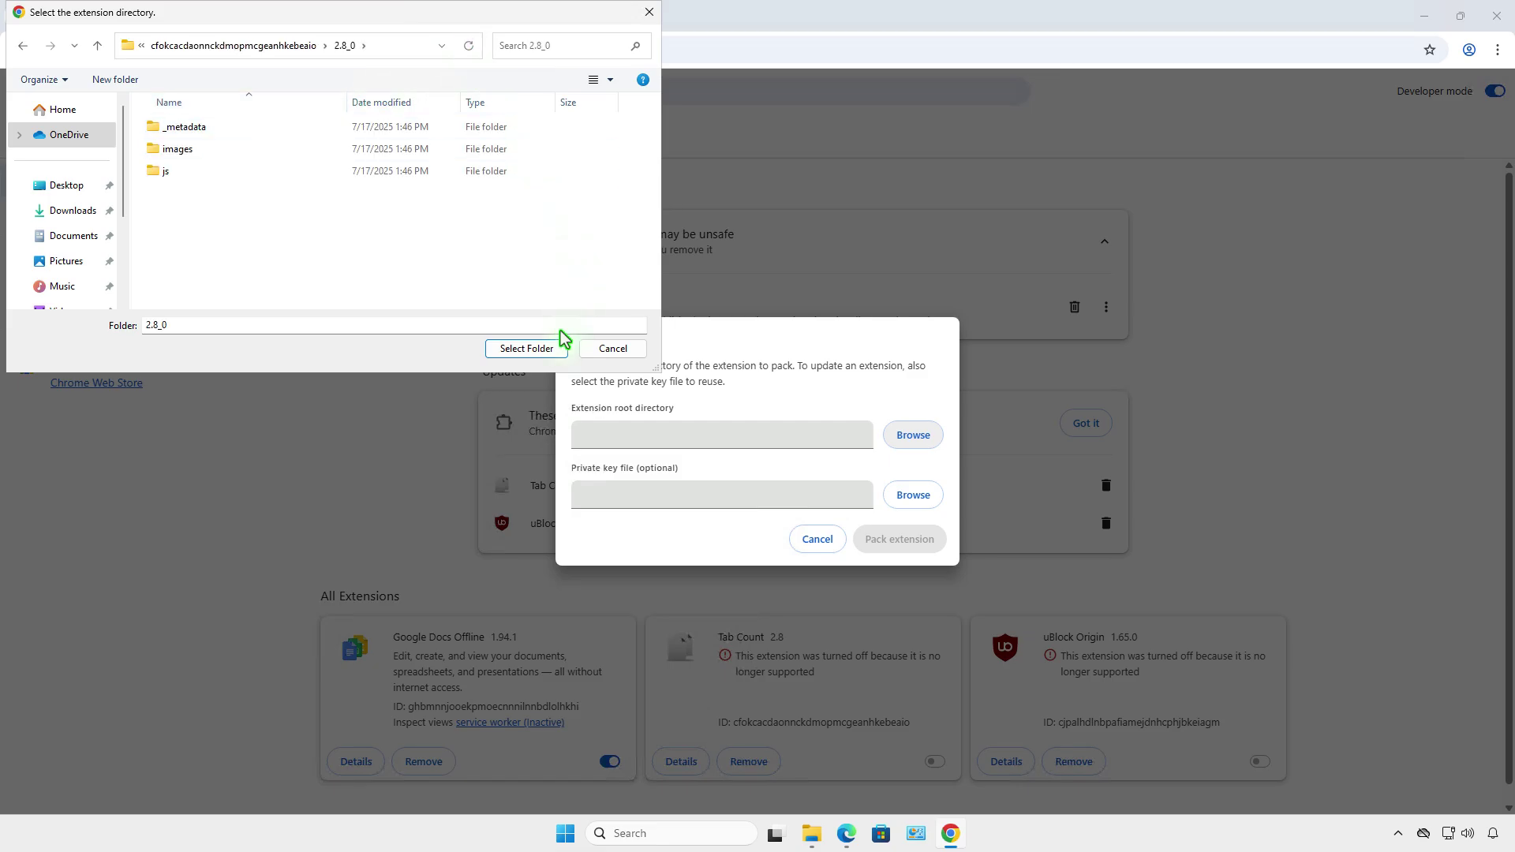
left_click(526, 349)
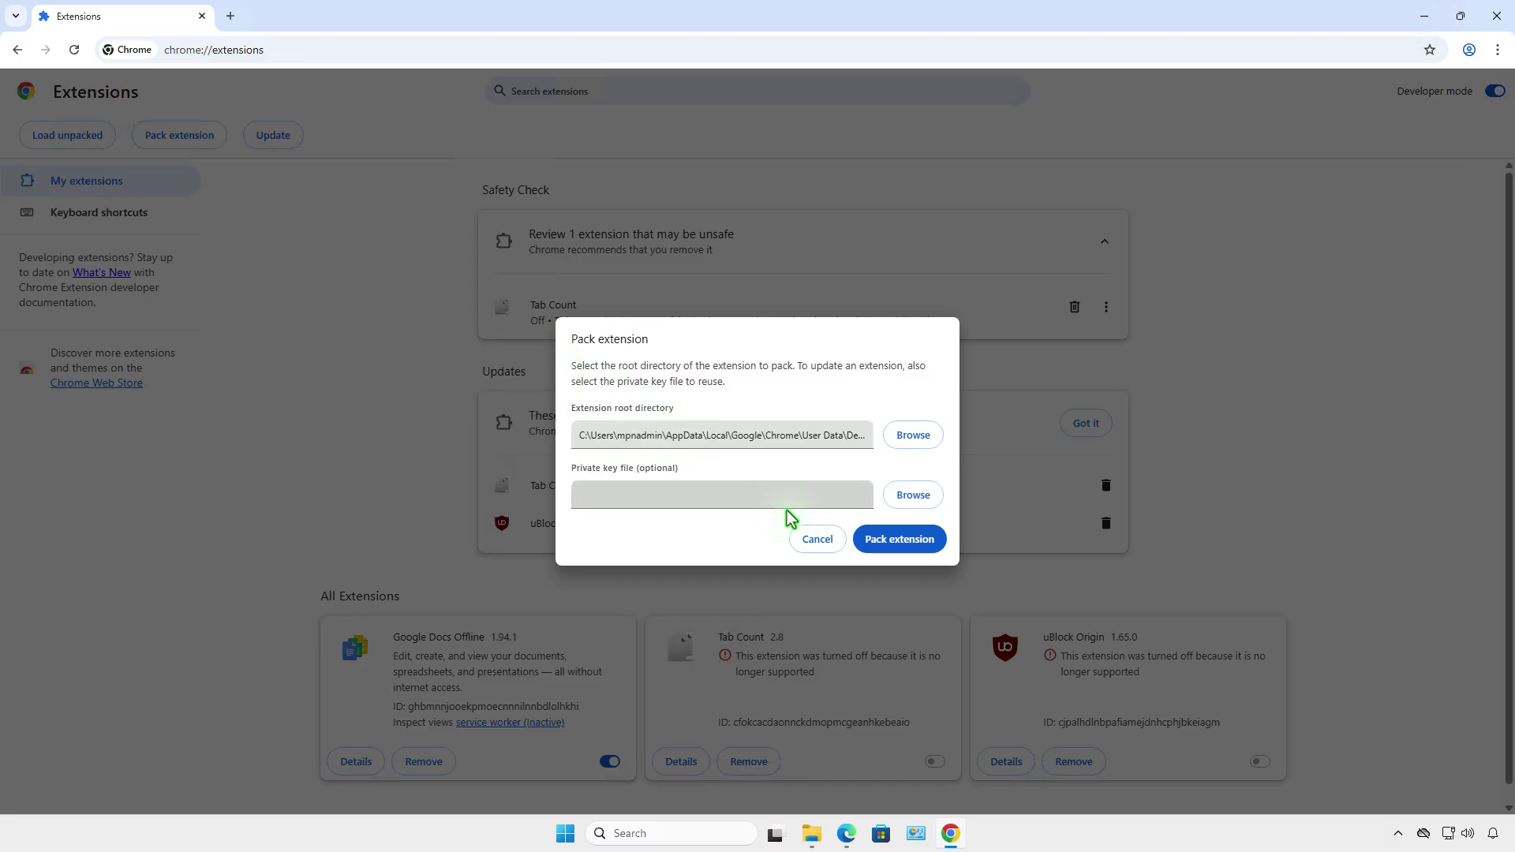
Step: Pack the extension into 2.8_0.crx and 2.8_0.pem, dismiss the result, and minimize Chrome
left_click(895, 545)
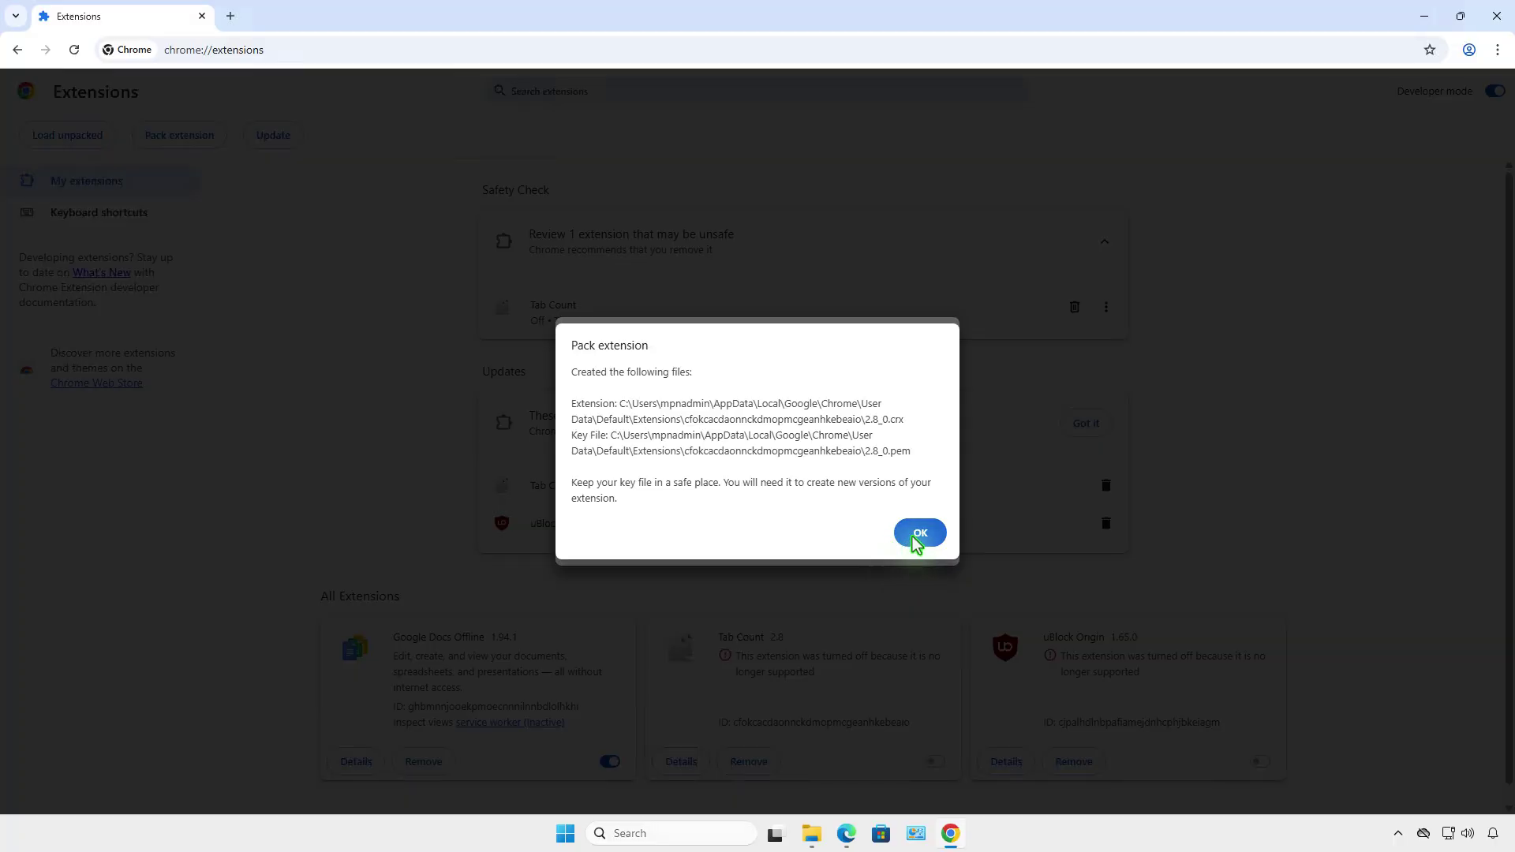
left_click(917, 537)
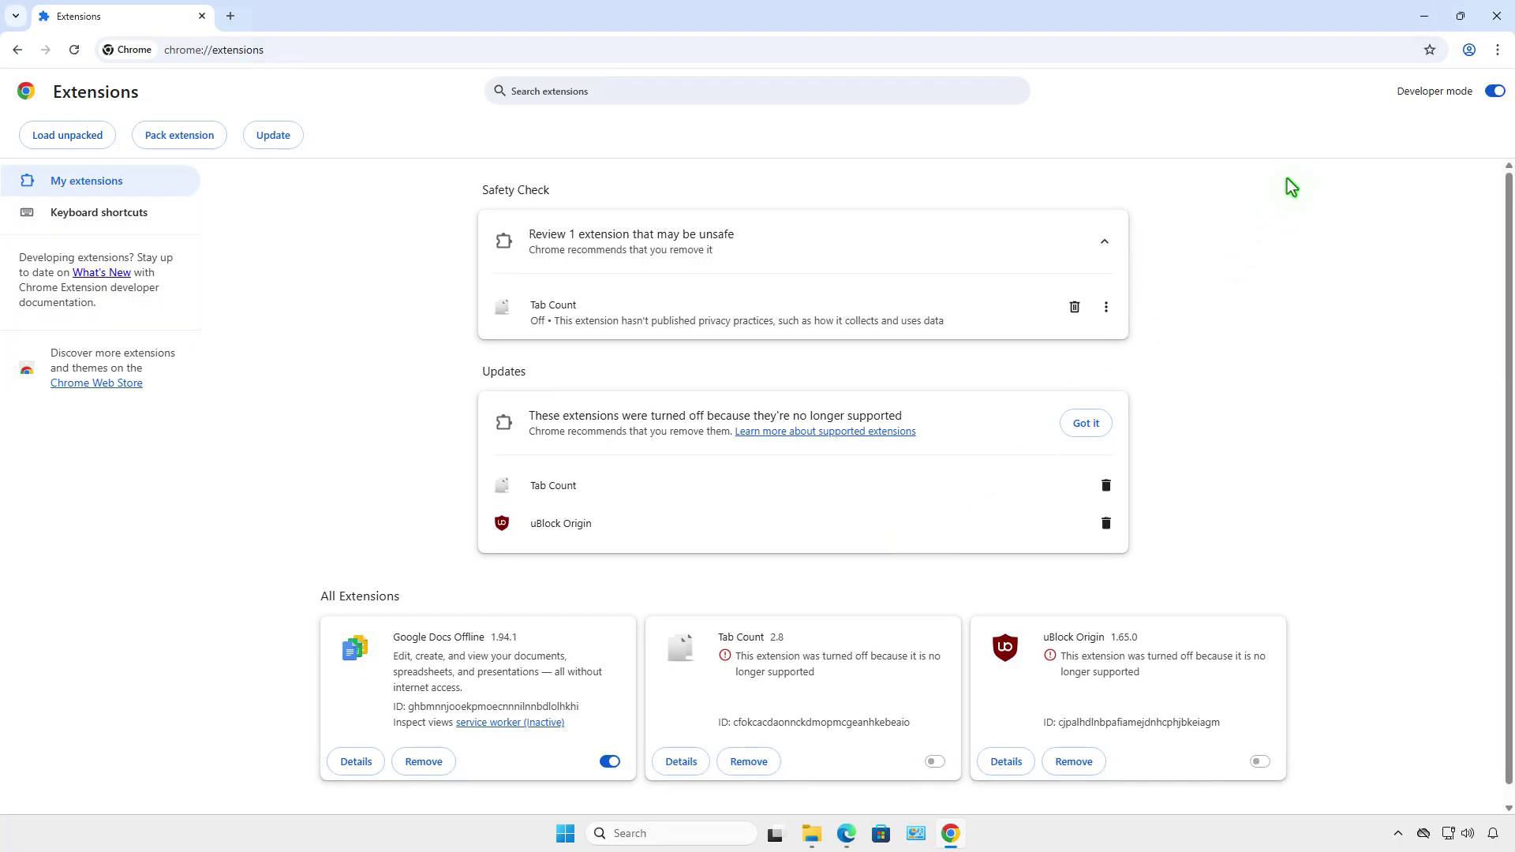
left_click(1423, 16)
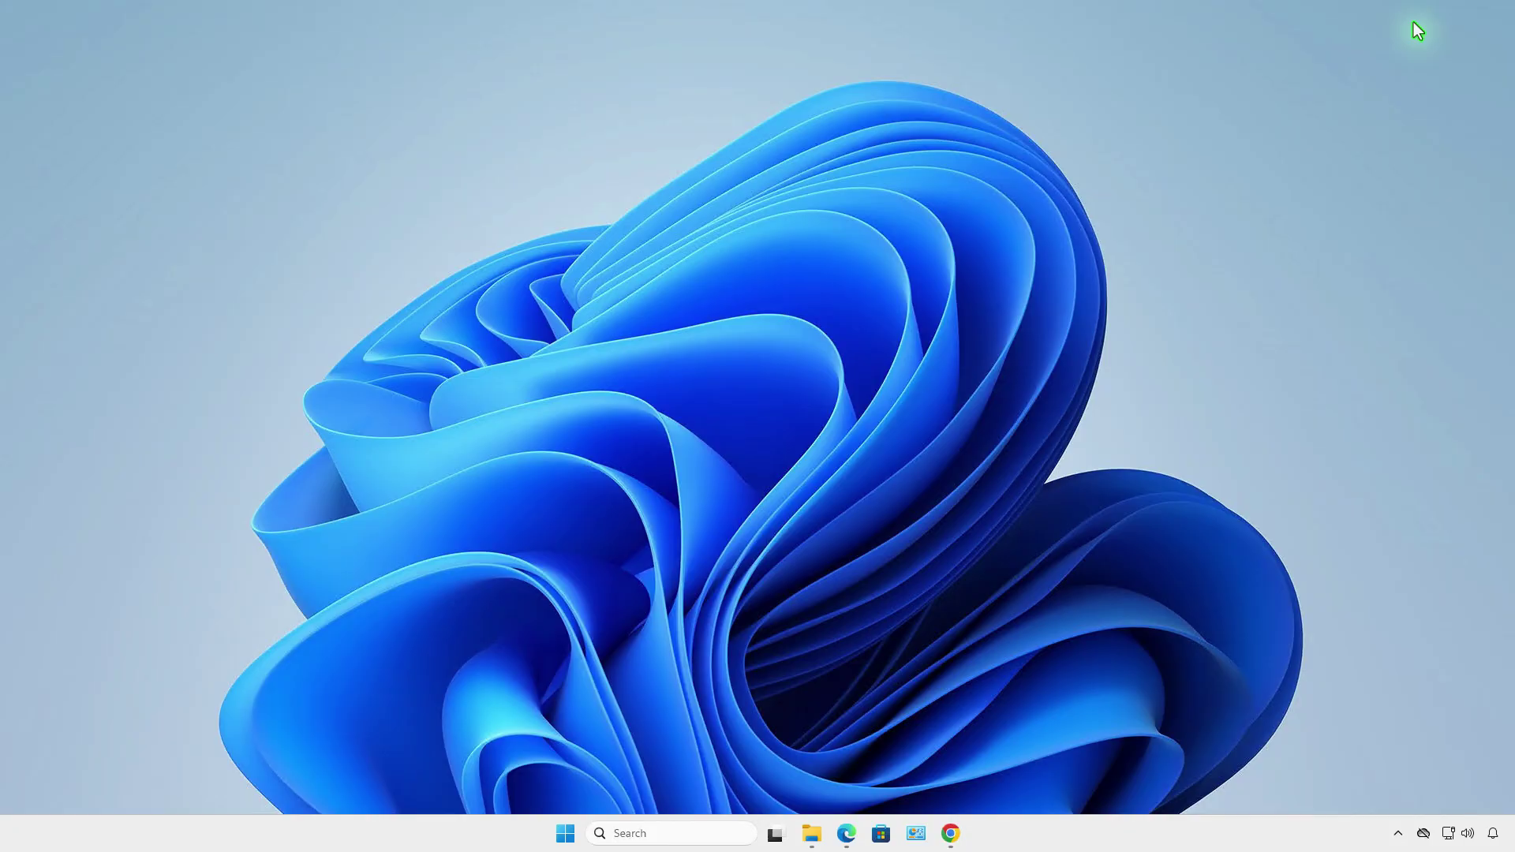
Step: Move 2.8_0.crx and 2.8_0.pem from the extension id folder into Downloads, then minimize Explorer
left_click(819, 835)
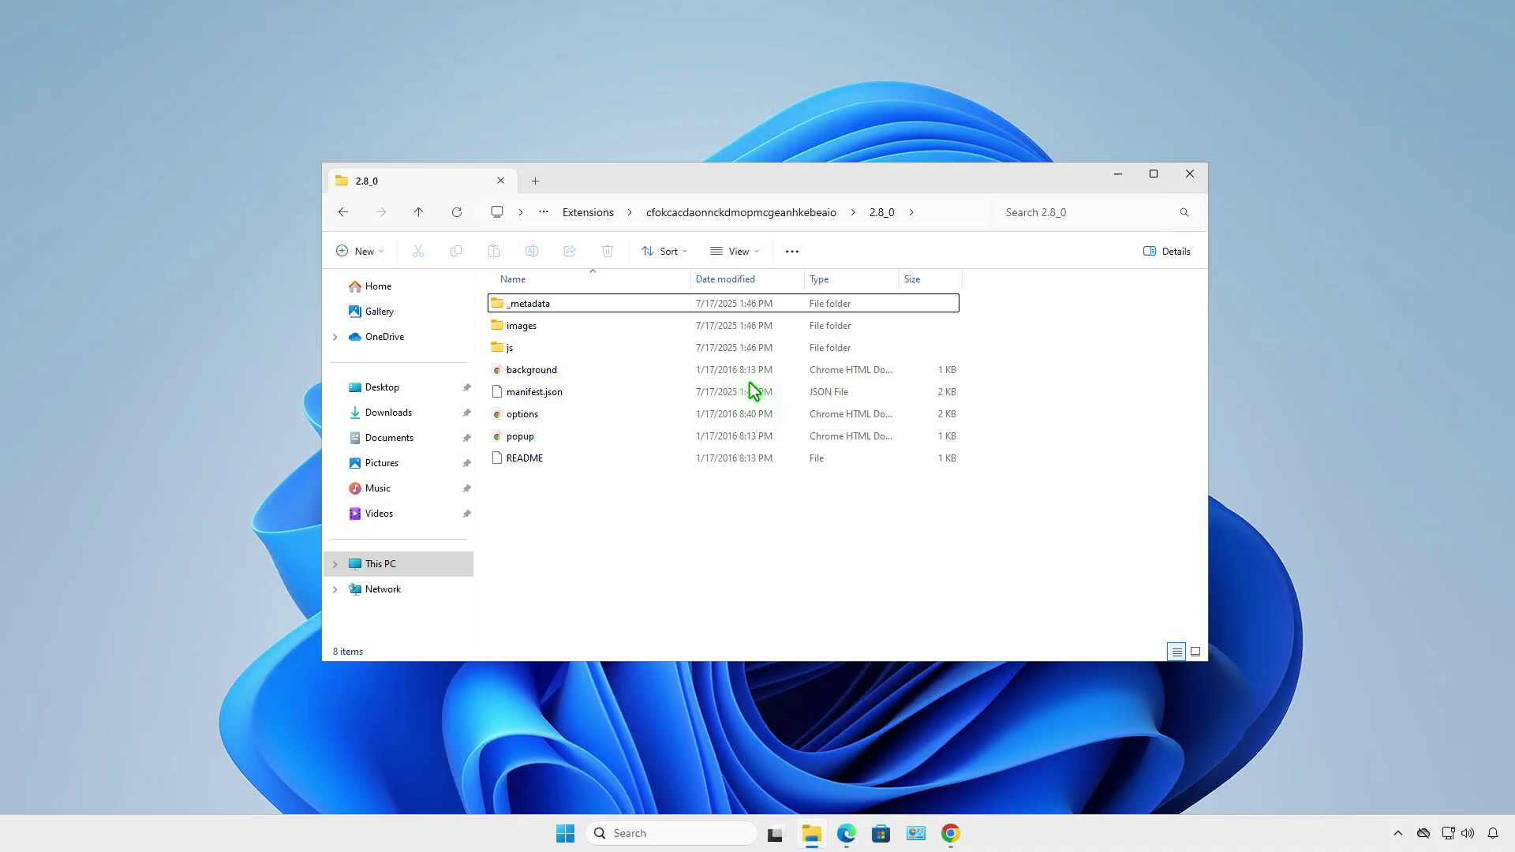
left_click(728, 219)
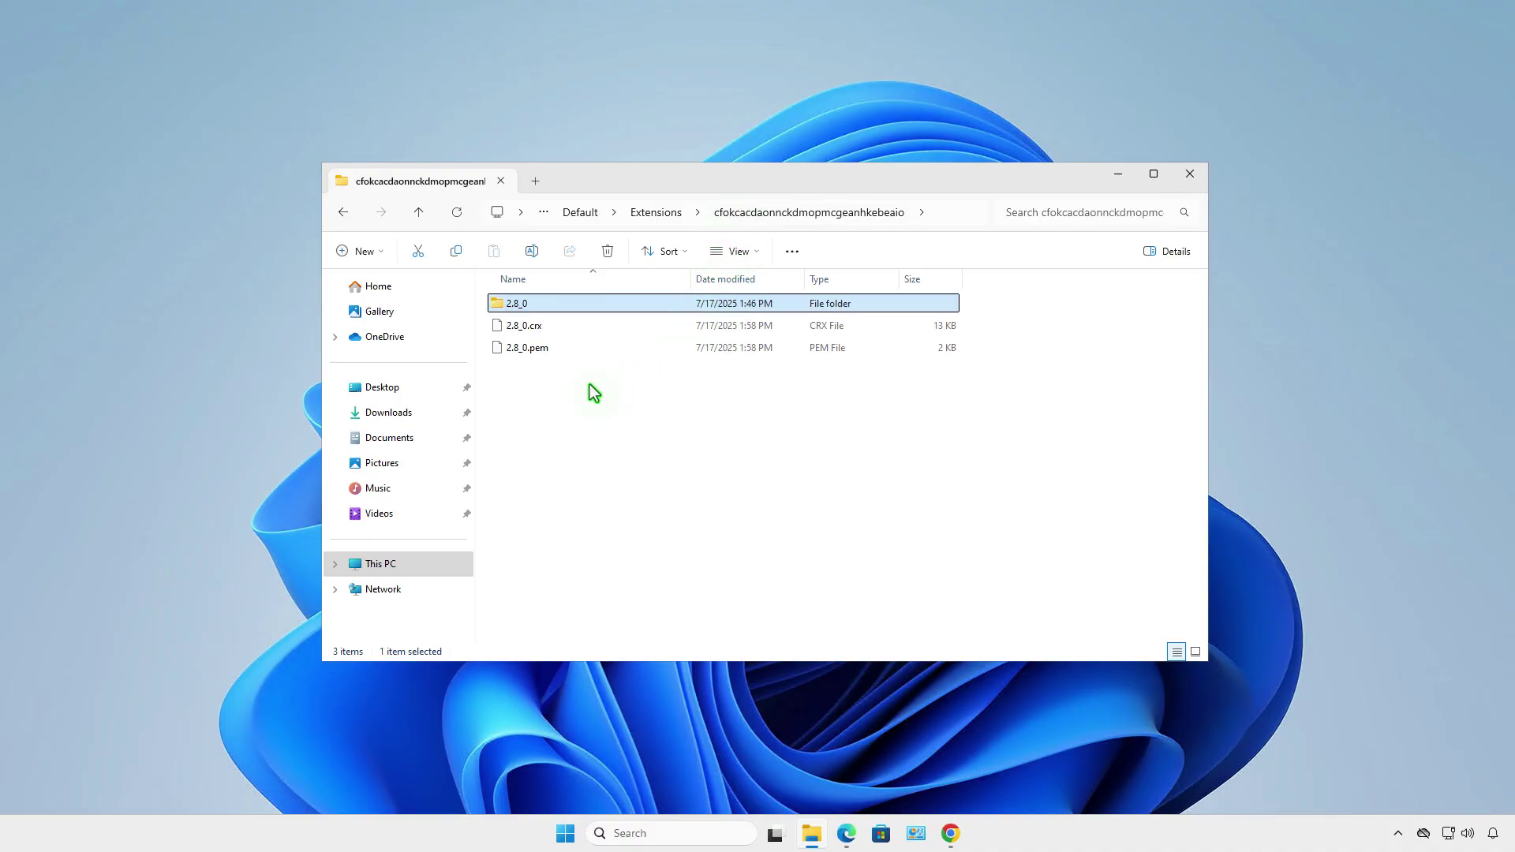
left_click_drag(590, 386, 420, 413)
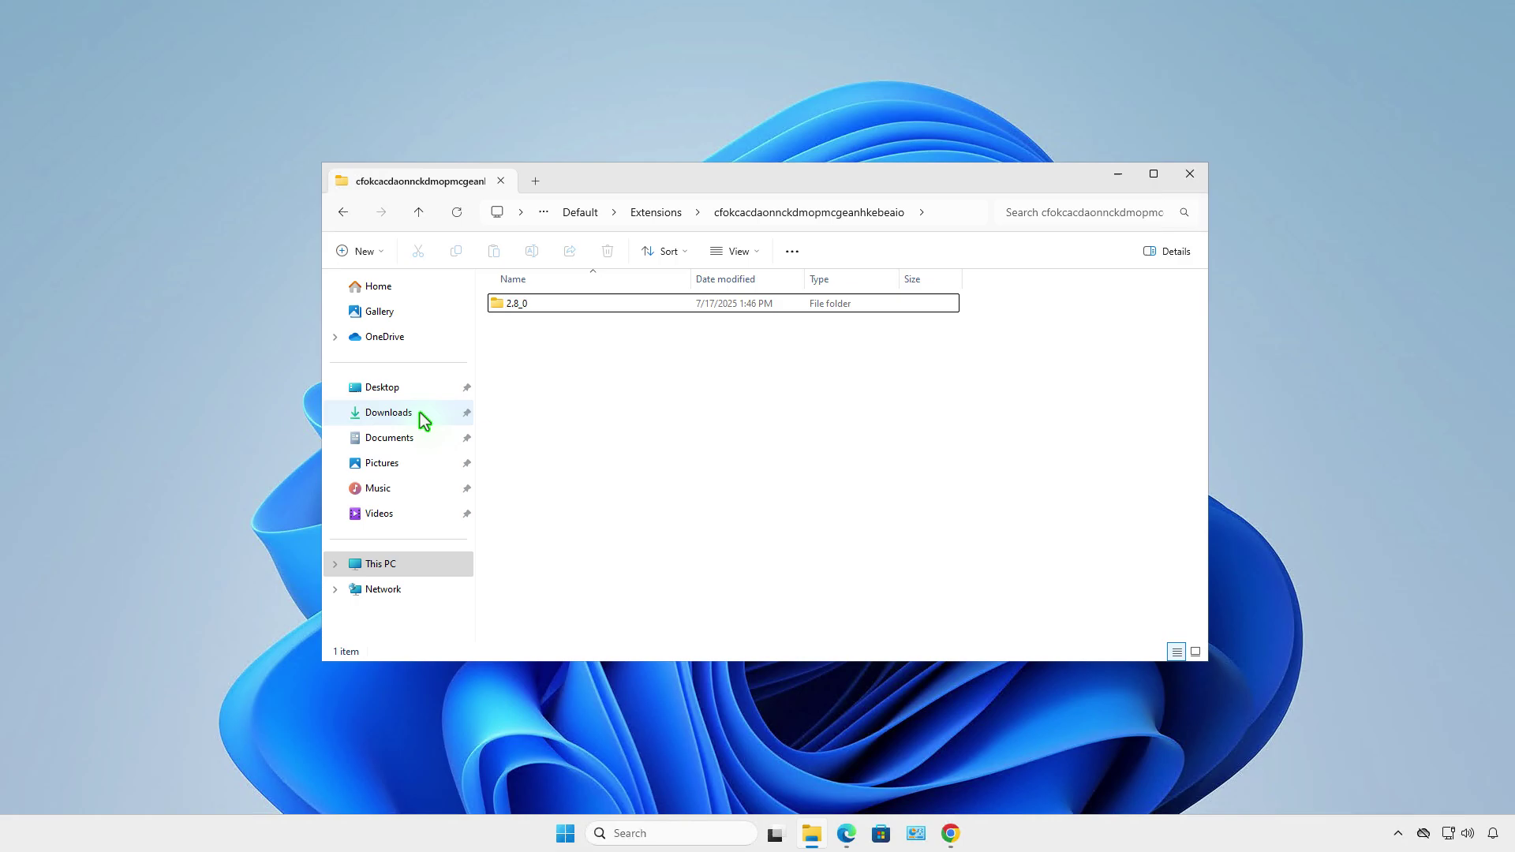
left_click(420, 414)
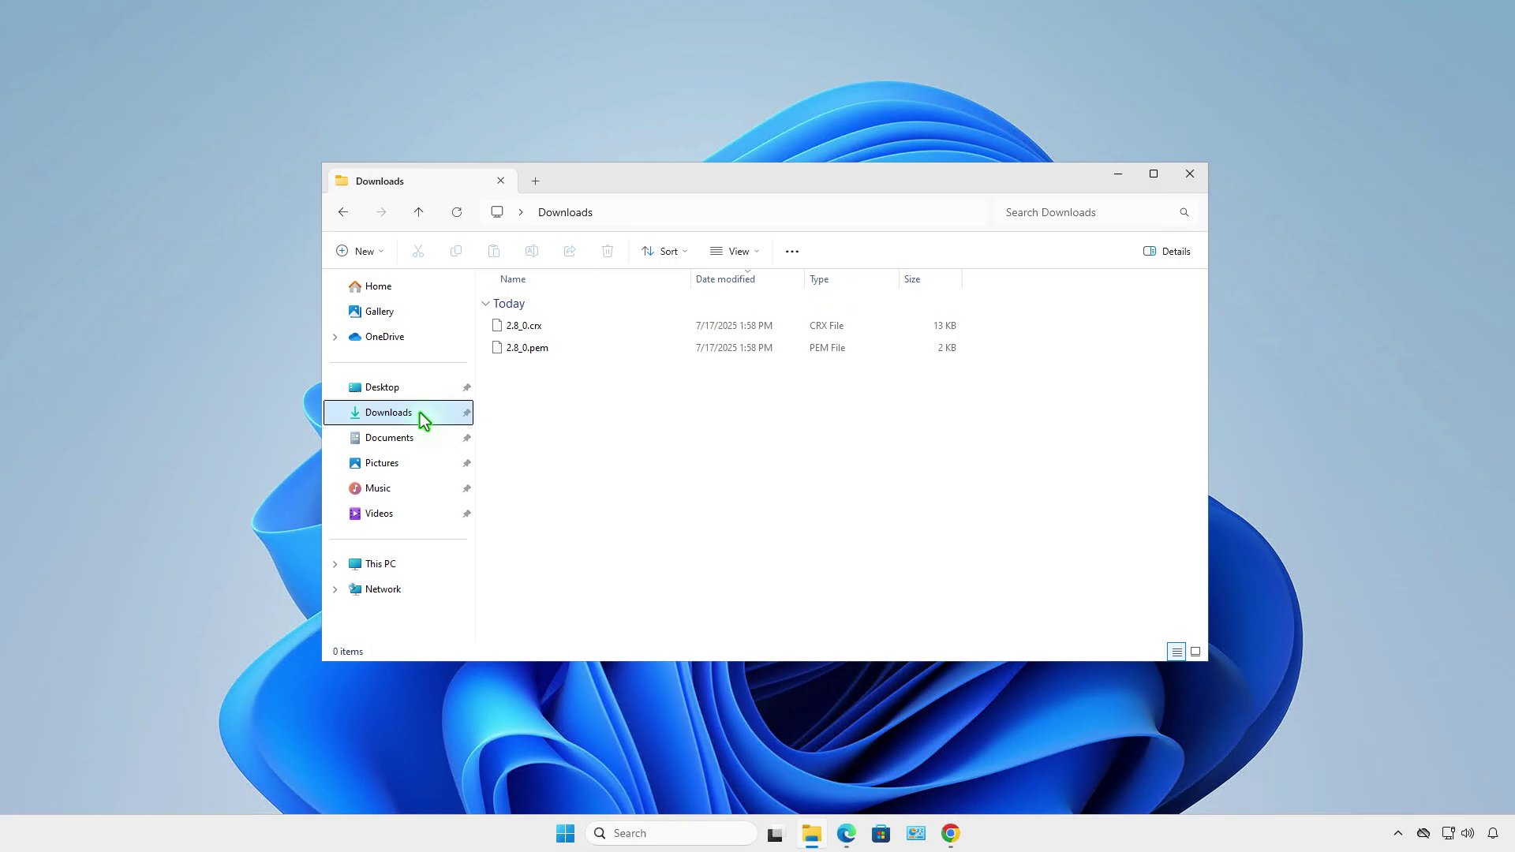
left_click(1118, 179)
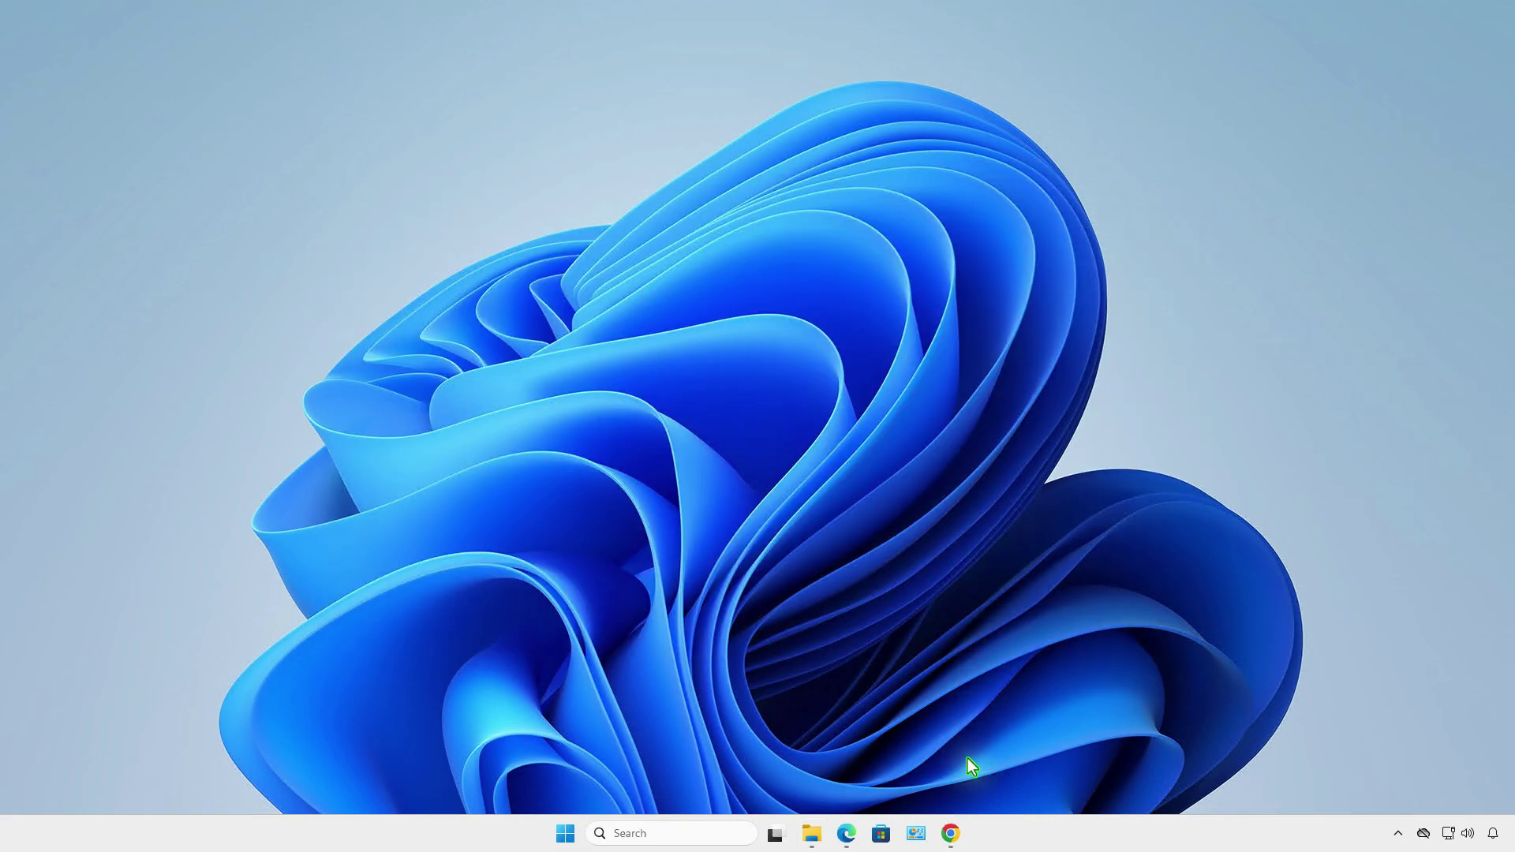
Step: Remove the Tab Count extension from Chrome and confirm the removal
left_click(955, 834)
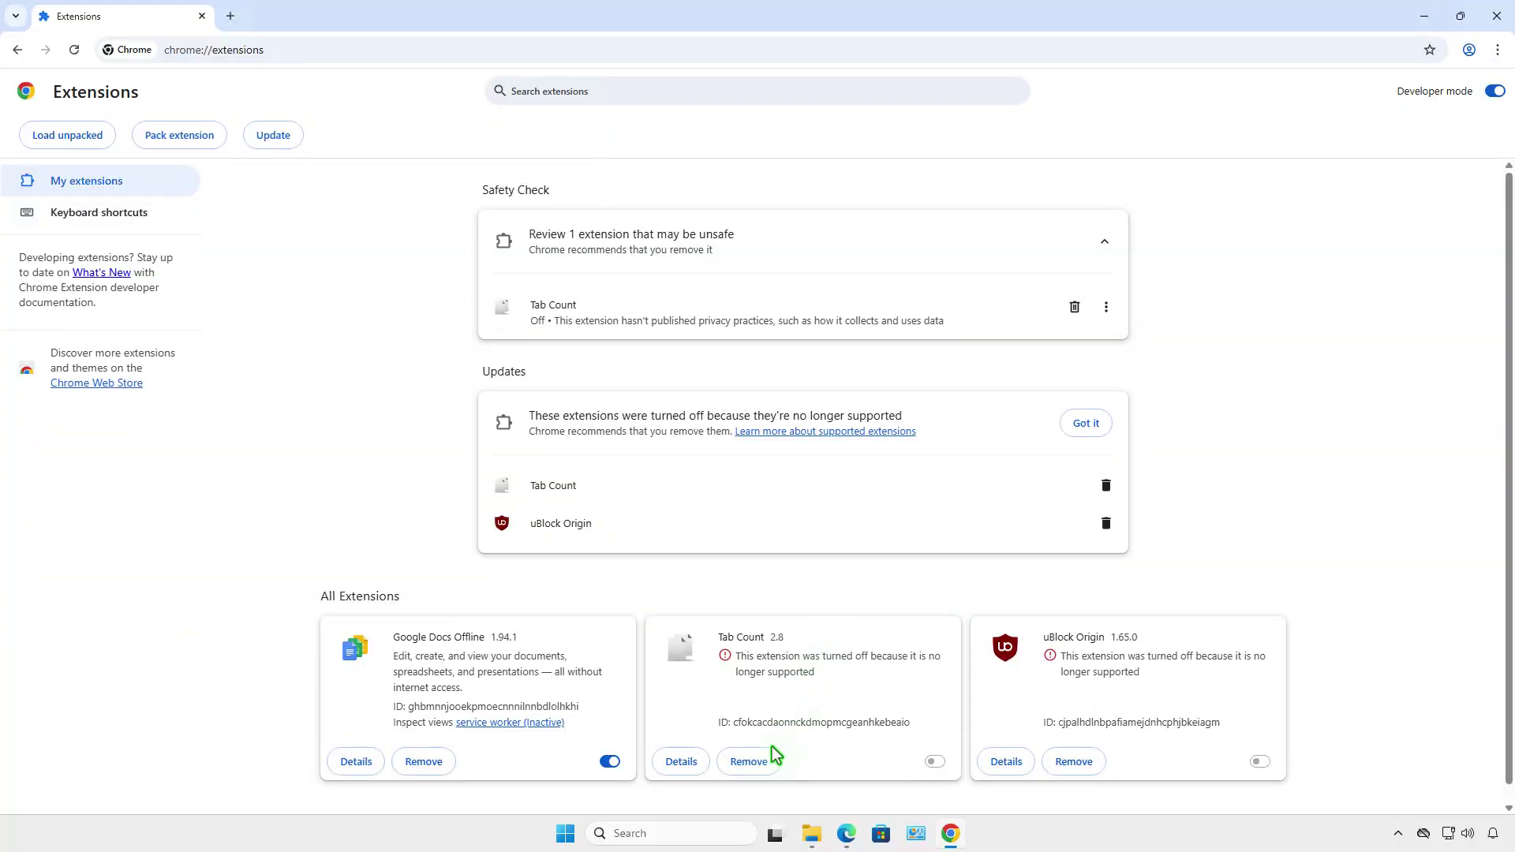
left_click(748, 761)
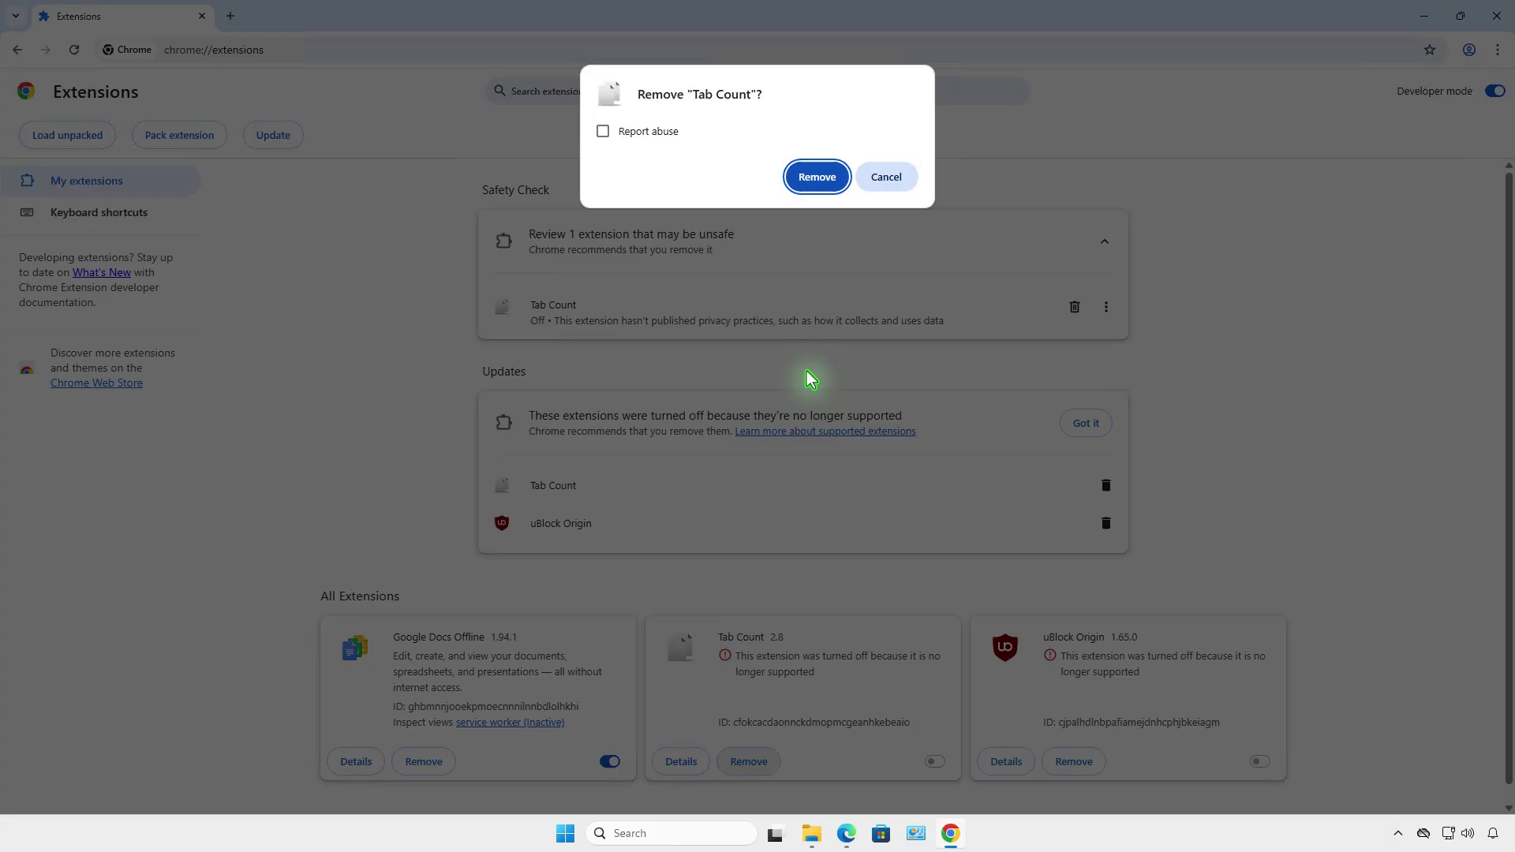
left_click(812, 185)
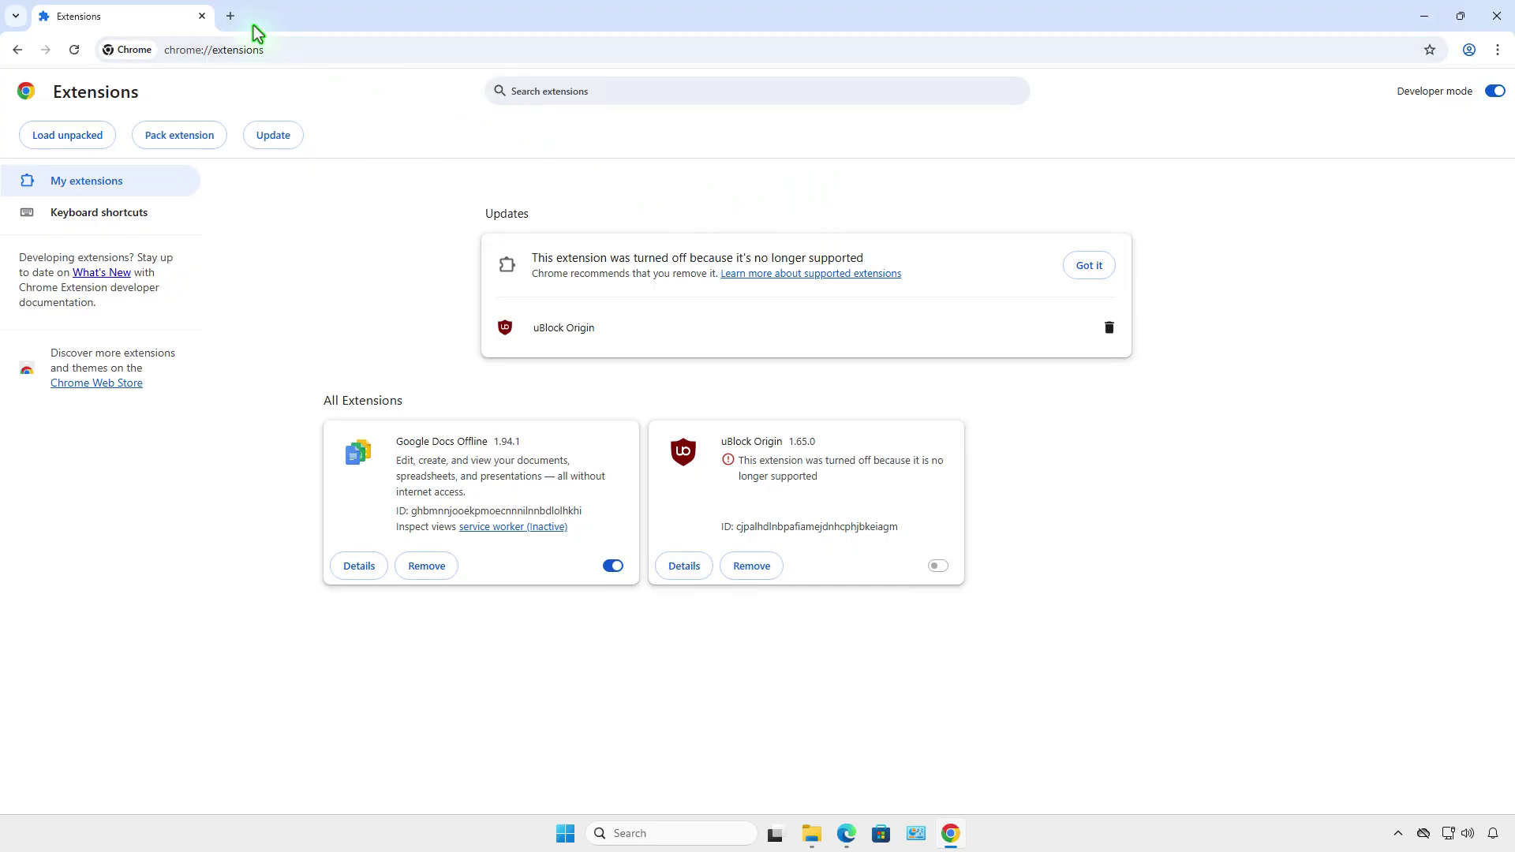
left_click(231, 16)
Step: On chrome://flags, set Allow legacy extension manifest versions to Enabled and relaunch Chrome
type("chrome://flags")
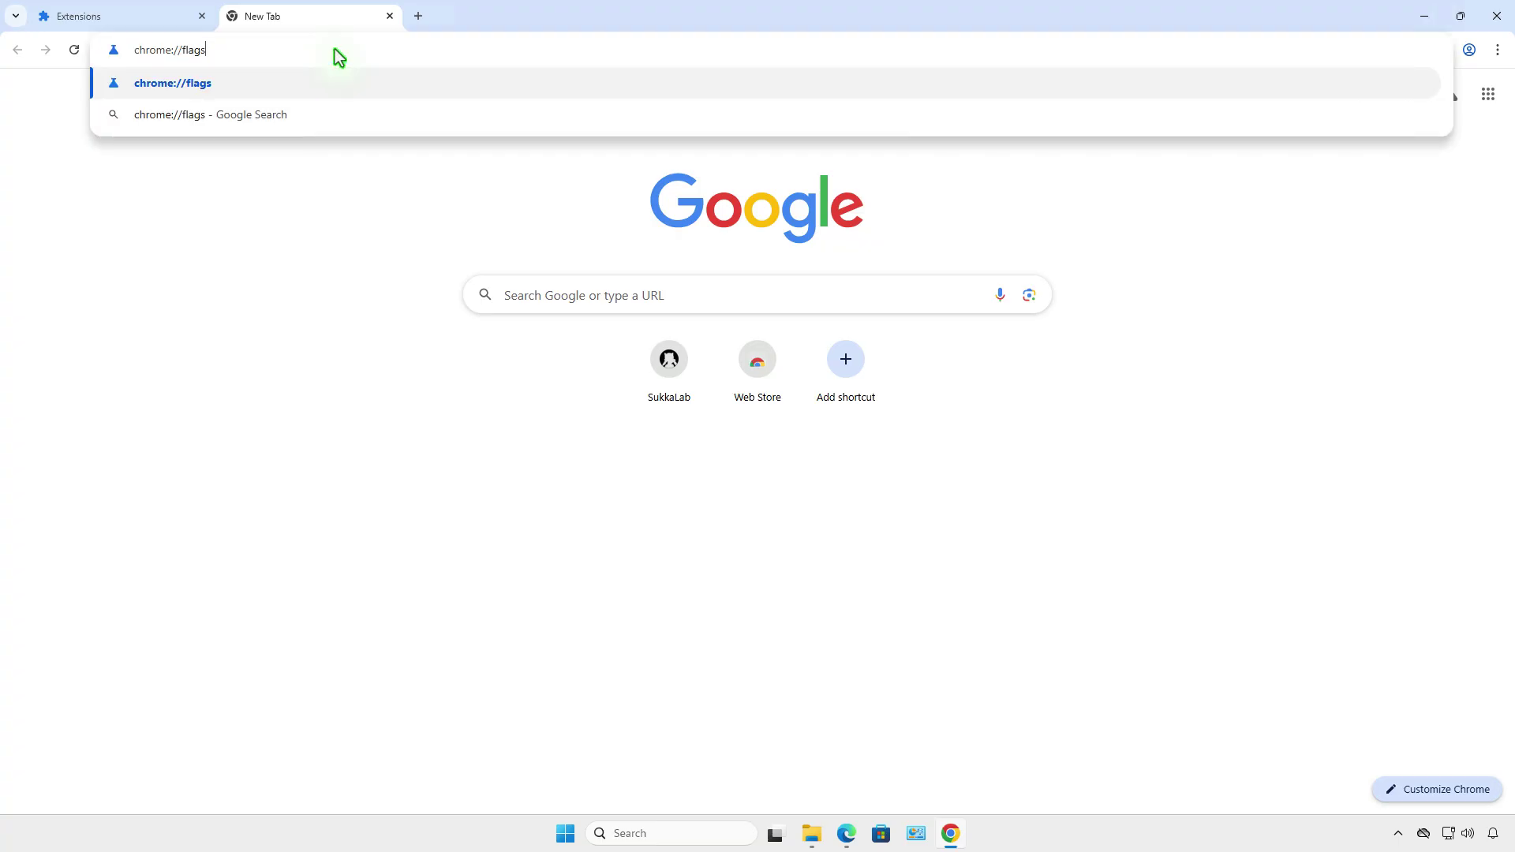
left_click(334, 82)
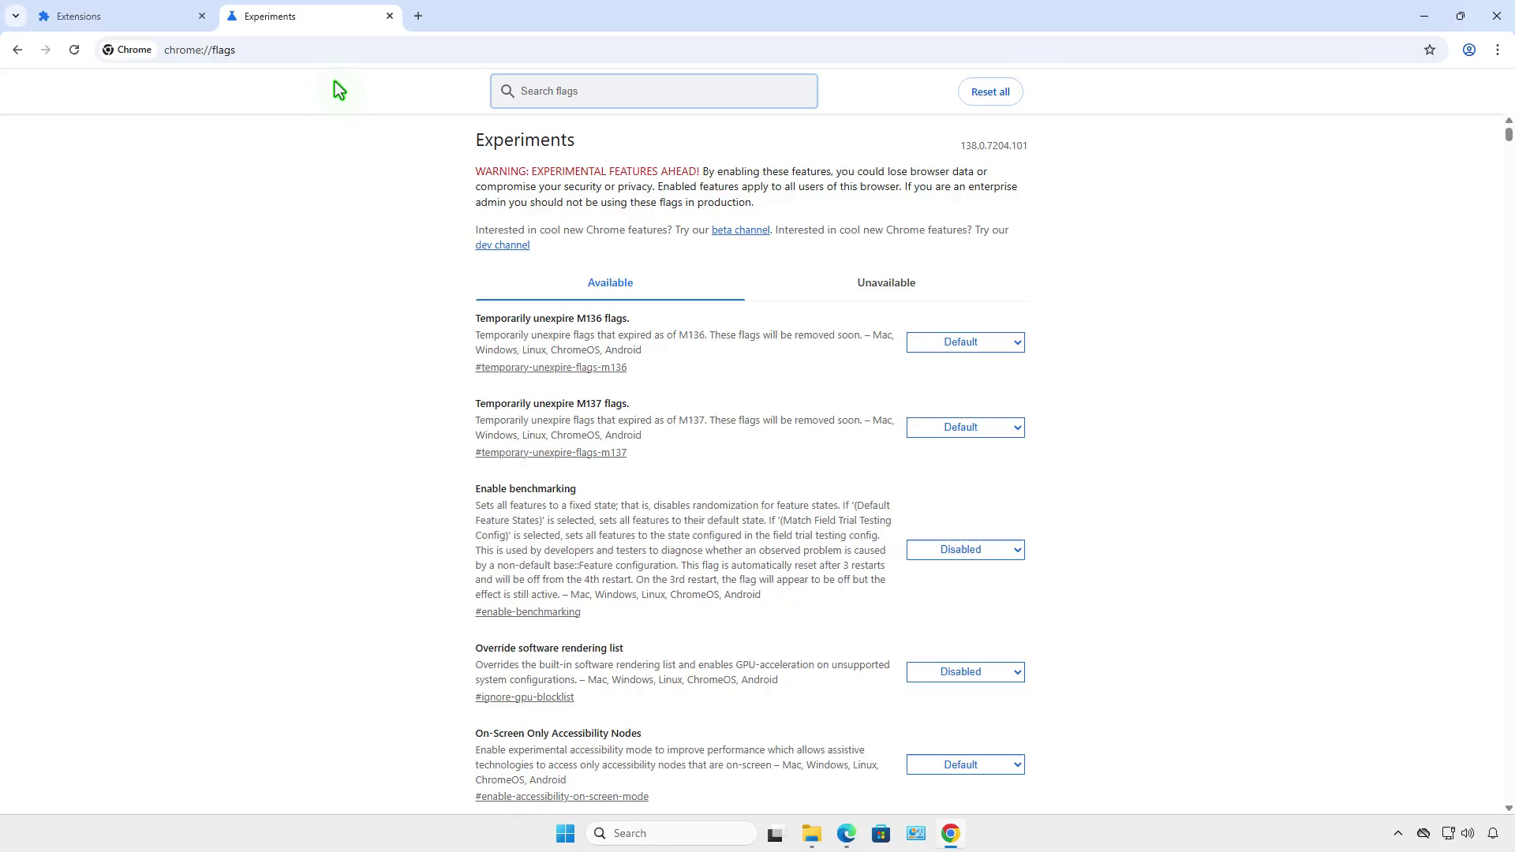
type("manifest")
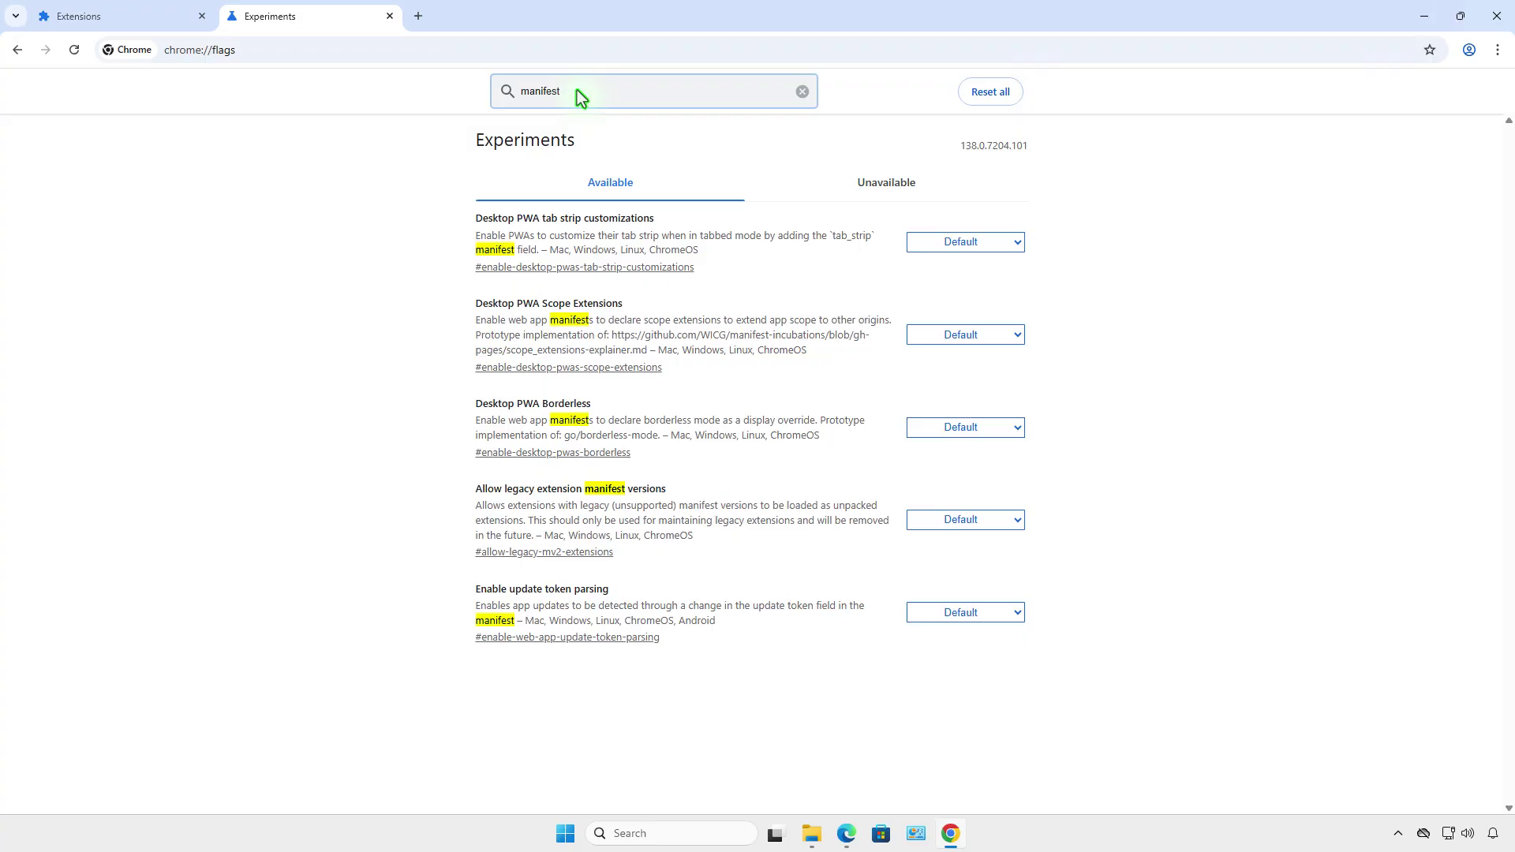
left_click(973, 526)
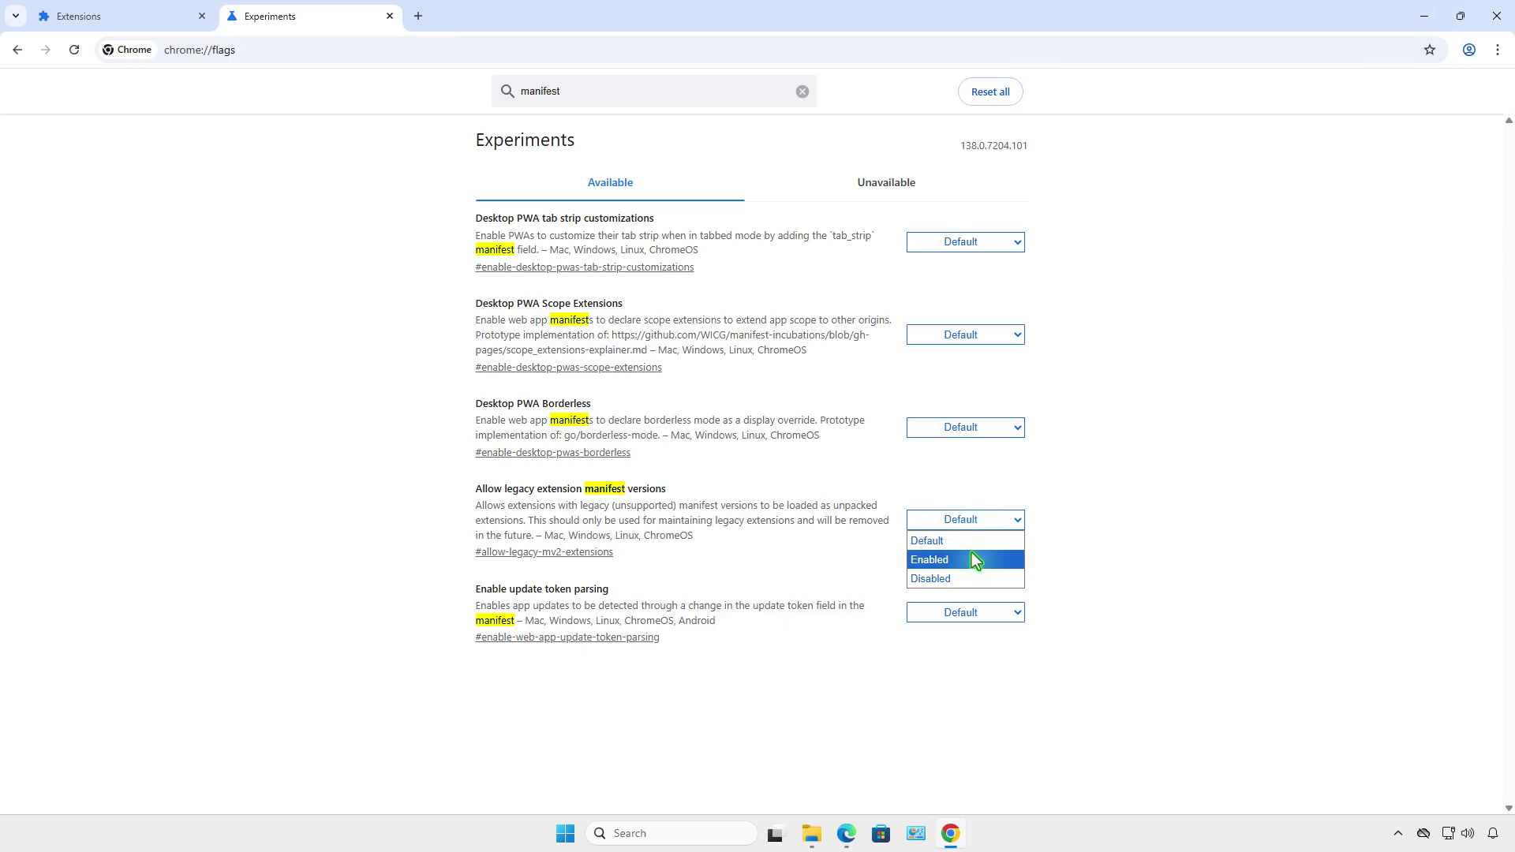
left_click(972, 553)
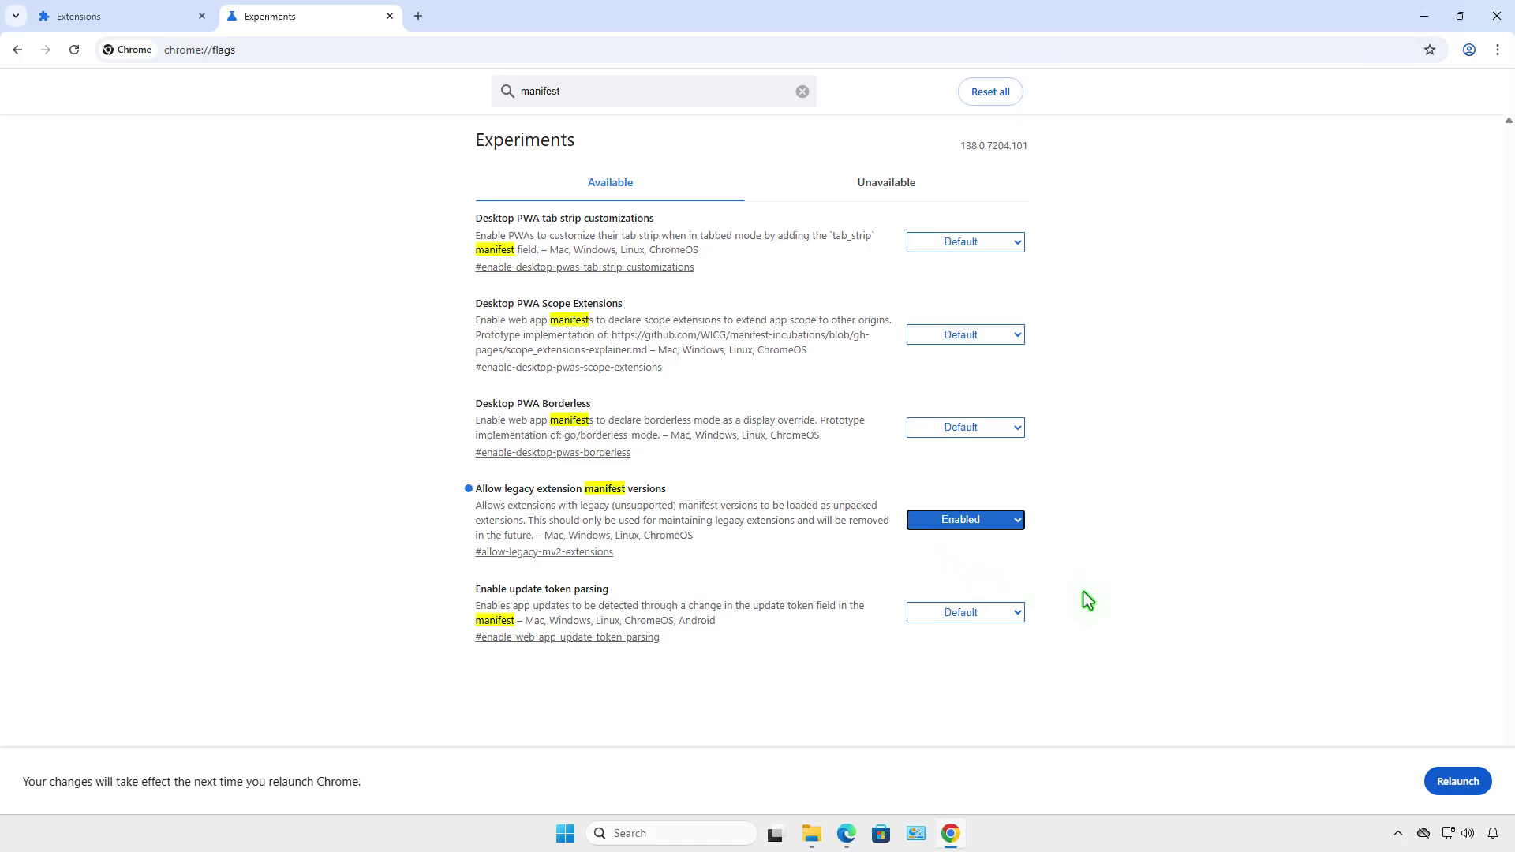
left_click(1435, 780)
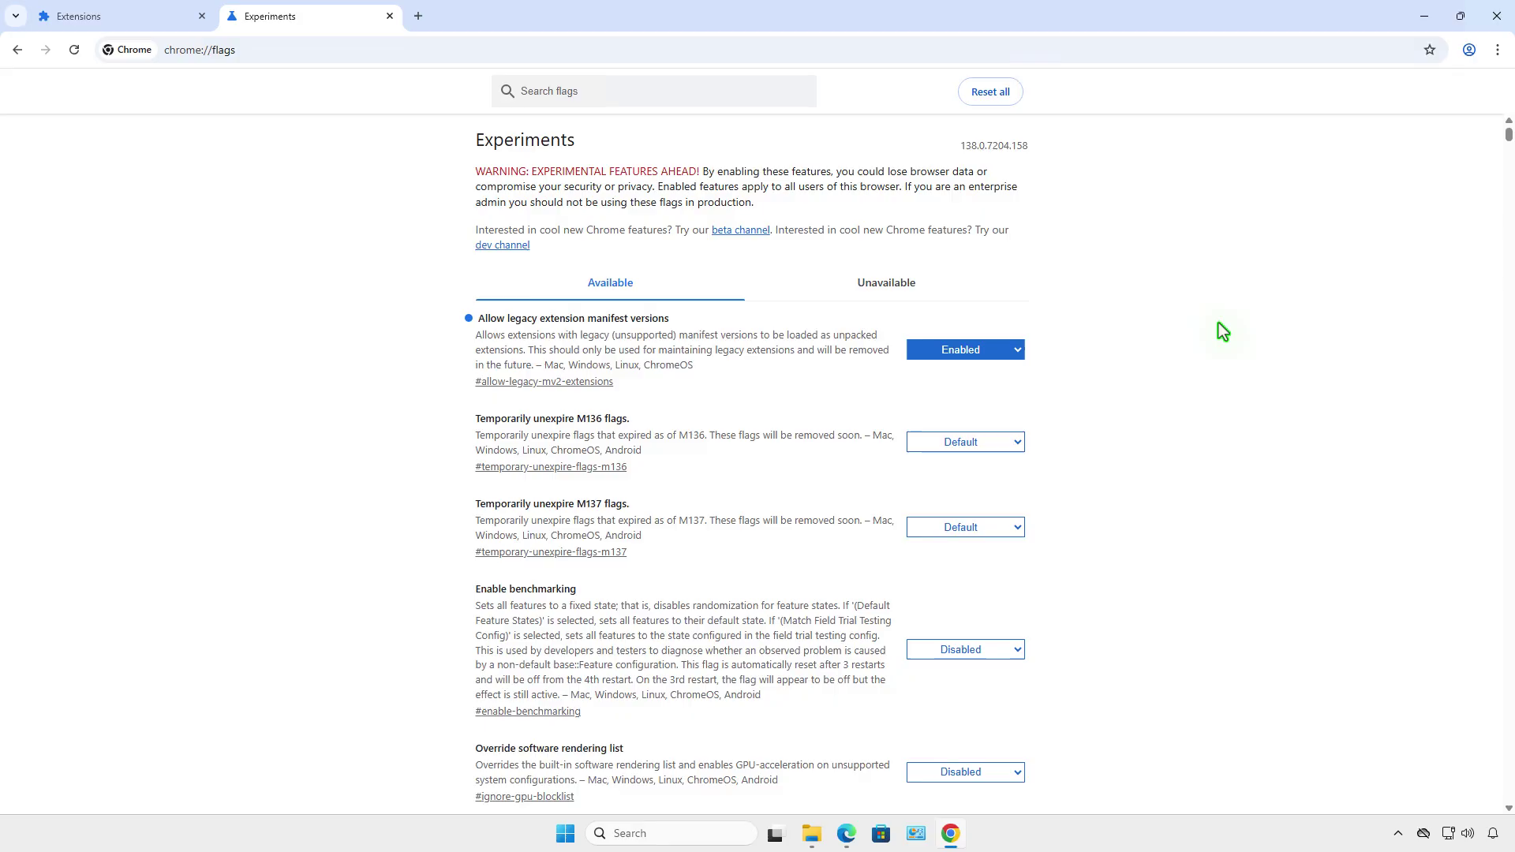
Step: Download the 64-bit x64 7-Zip 25.00 installer from 7-zip.org and install it
left_click(419, 16)
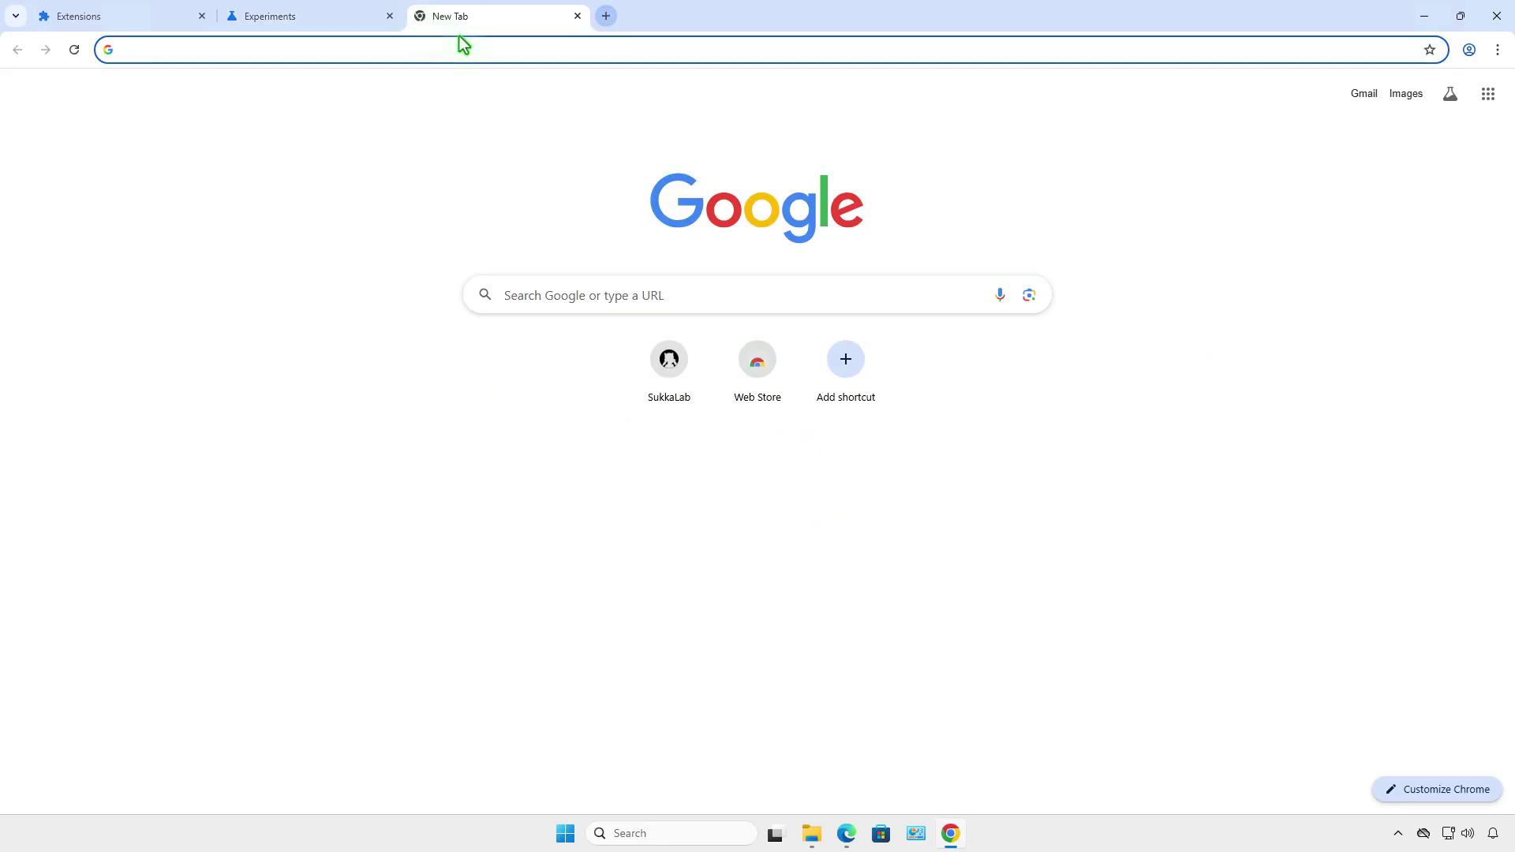
type("7-zip.org")
key("Return")
left_click(172, 207)
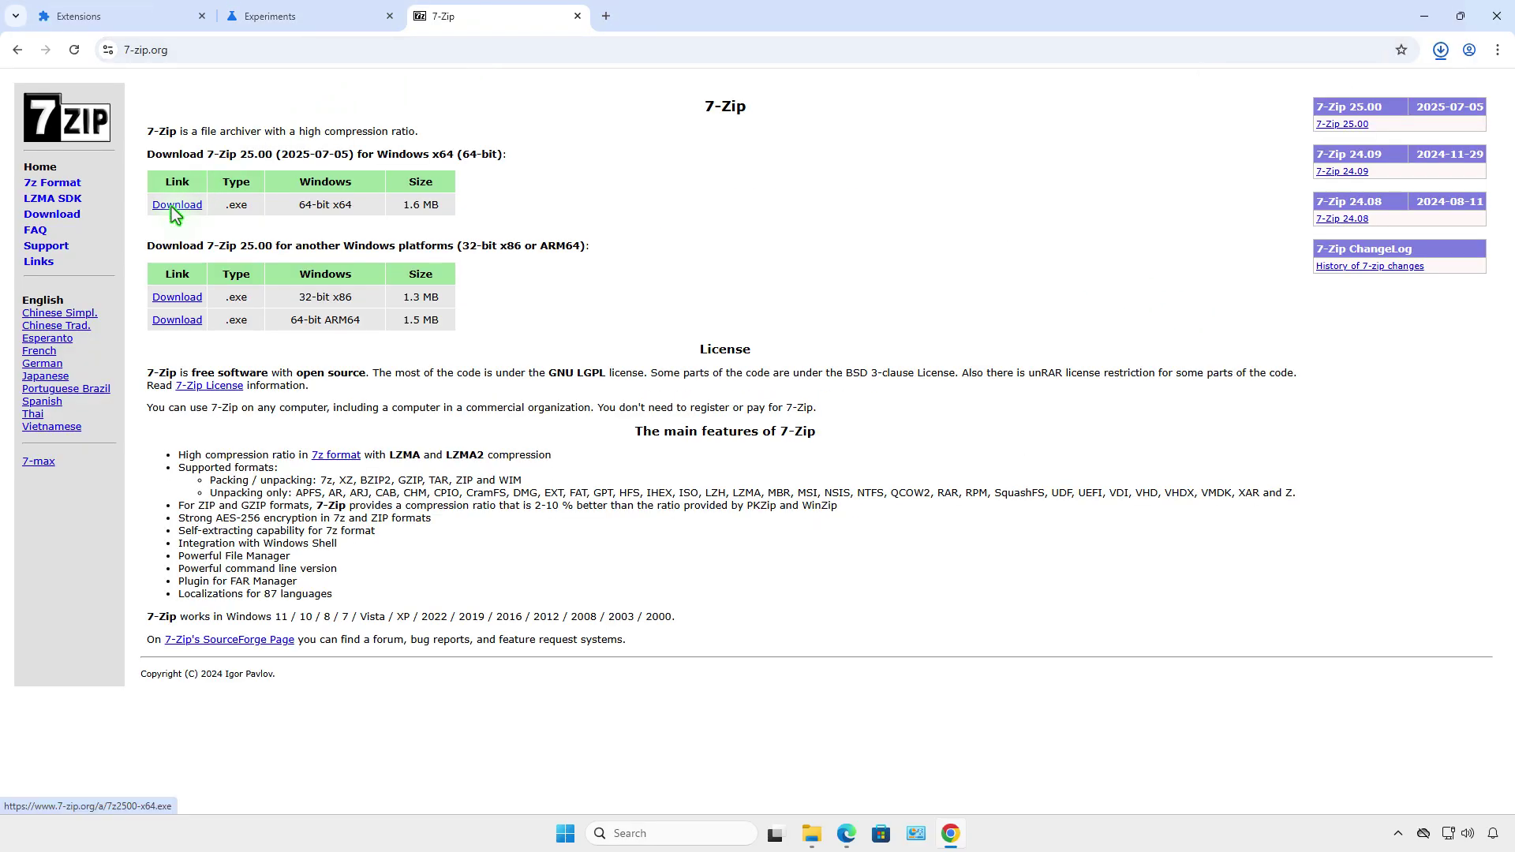
left_click(1290, 99)
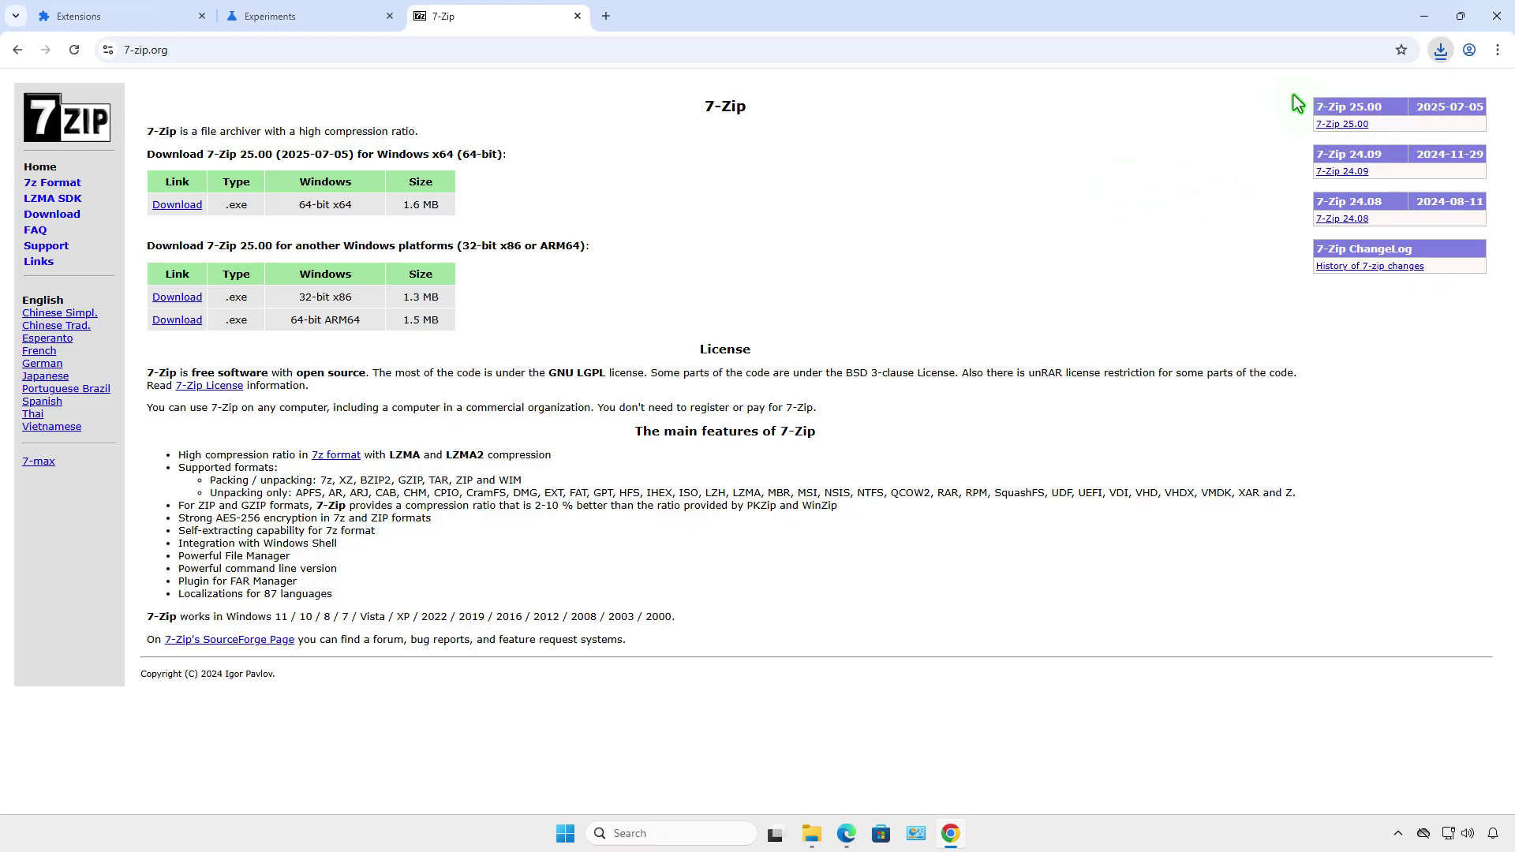
left_click(772, 464)
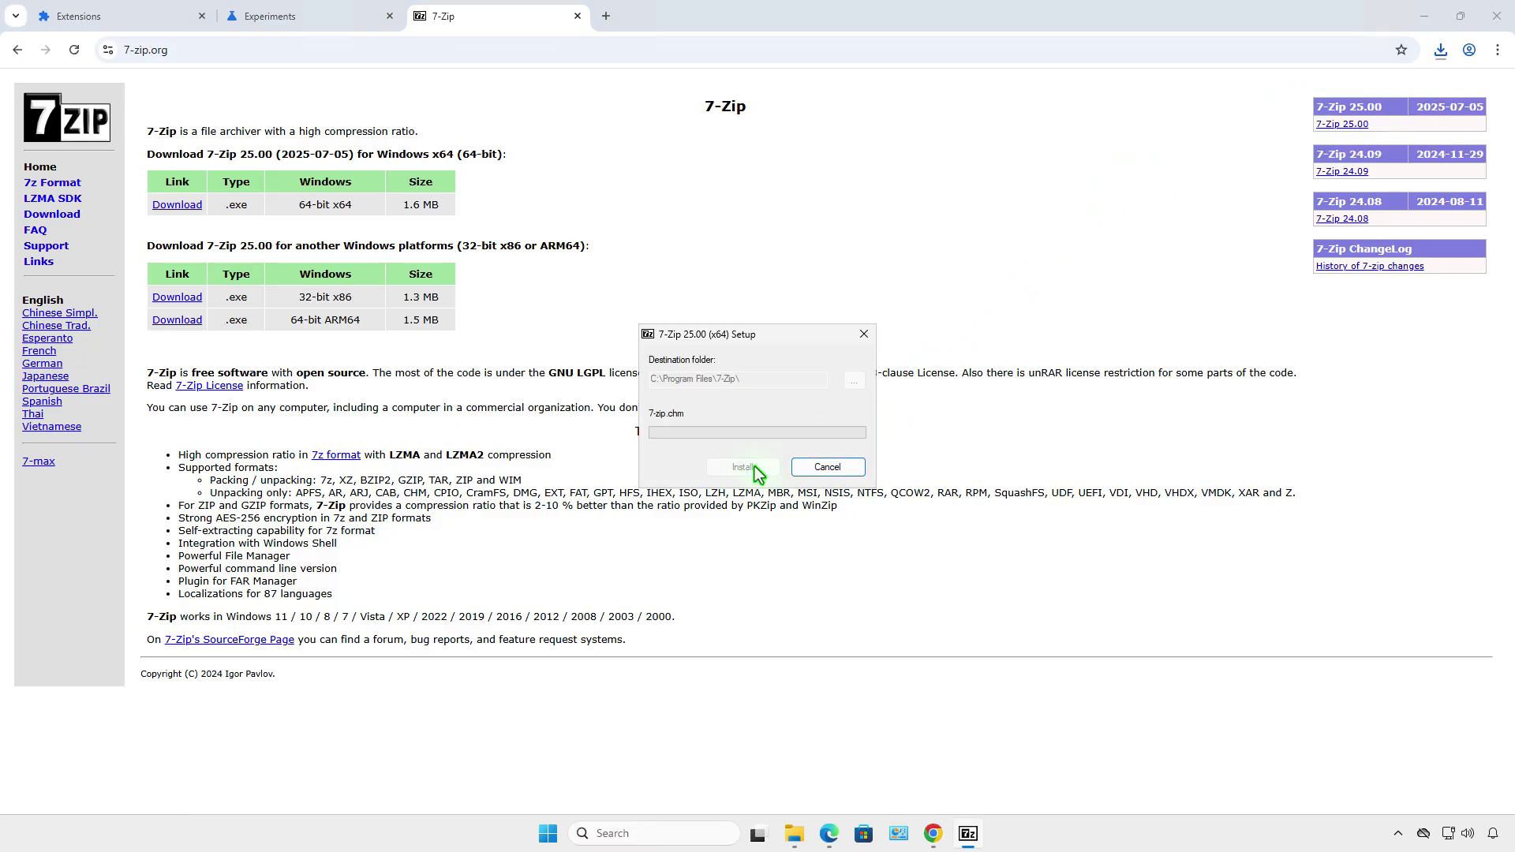
left_click(753, 469)
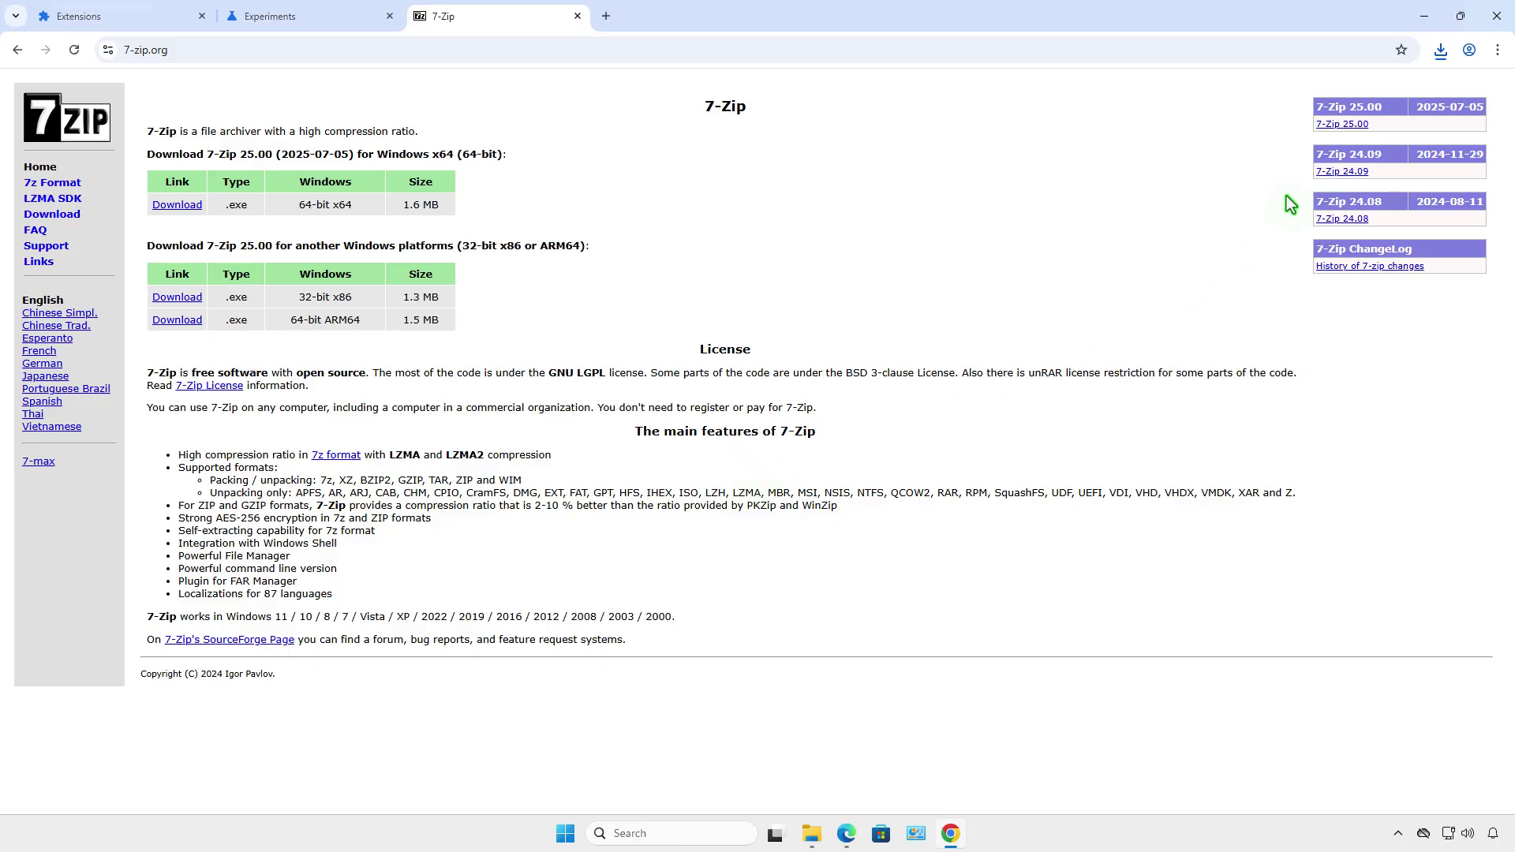
Step: Extract 2.8_0.crx in Downloads with 7-Zip into a 2.8_0 folder
left_click(1424, 17)
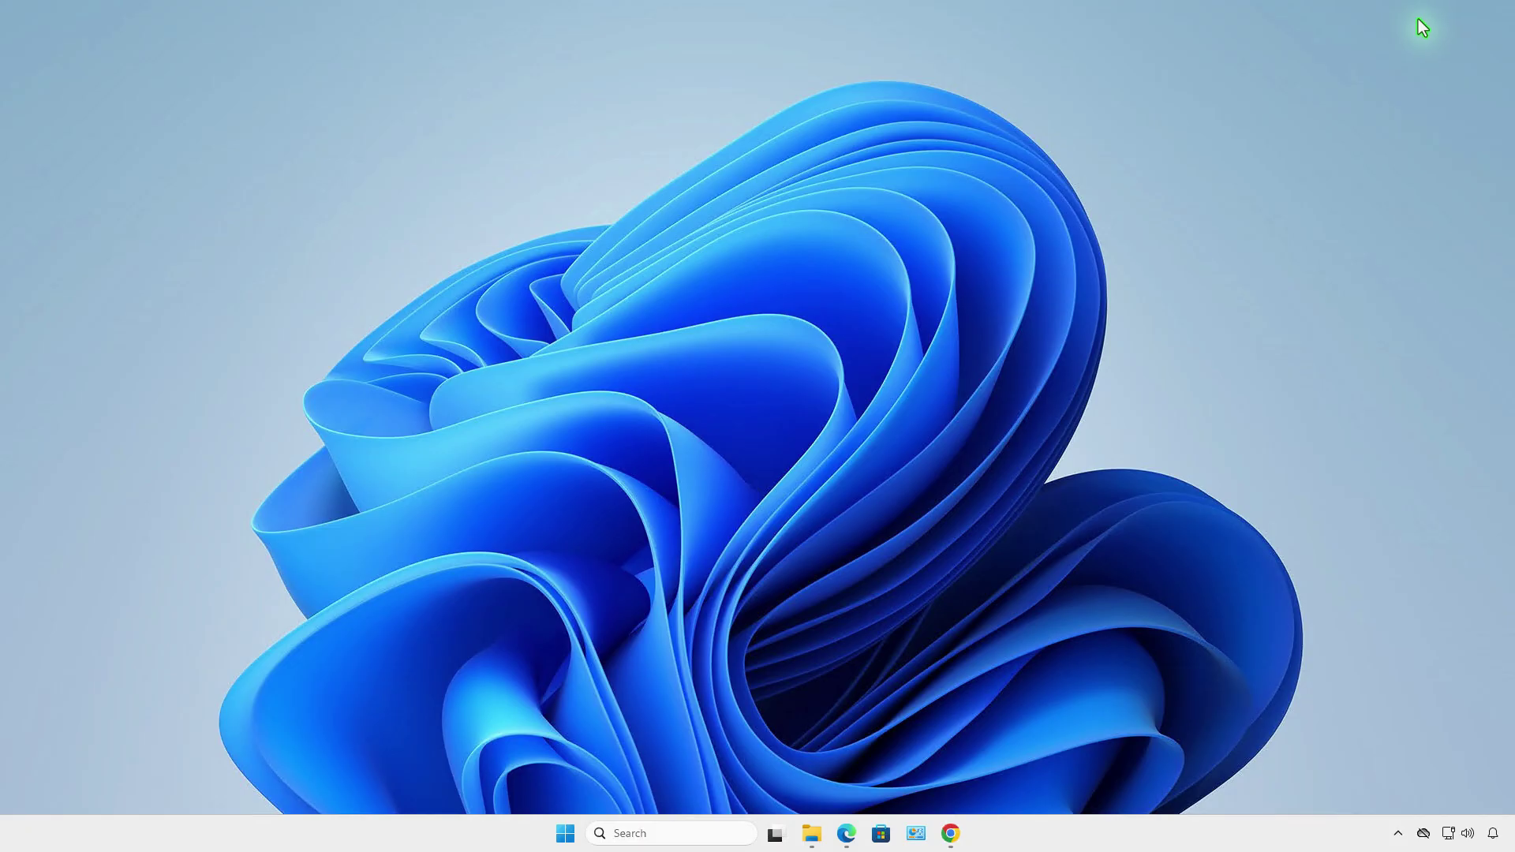
left_click(813, 832)
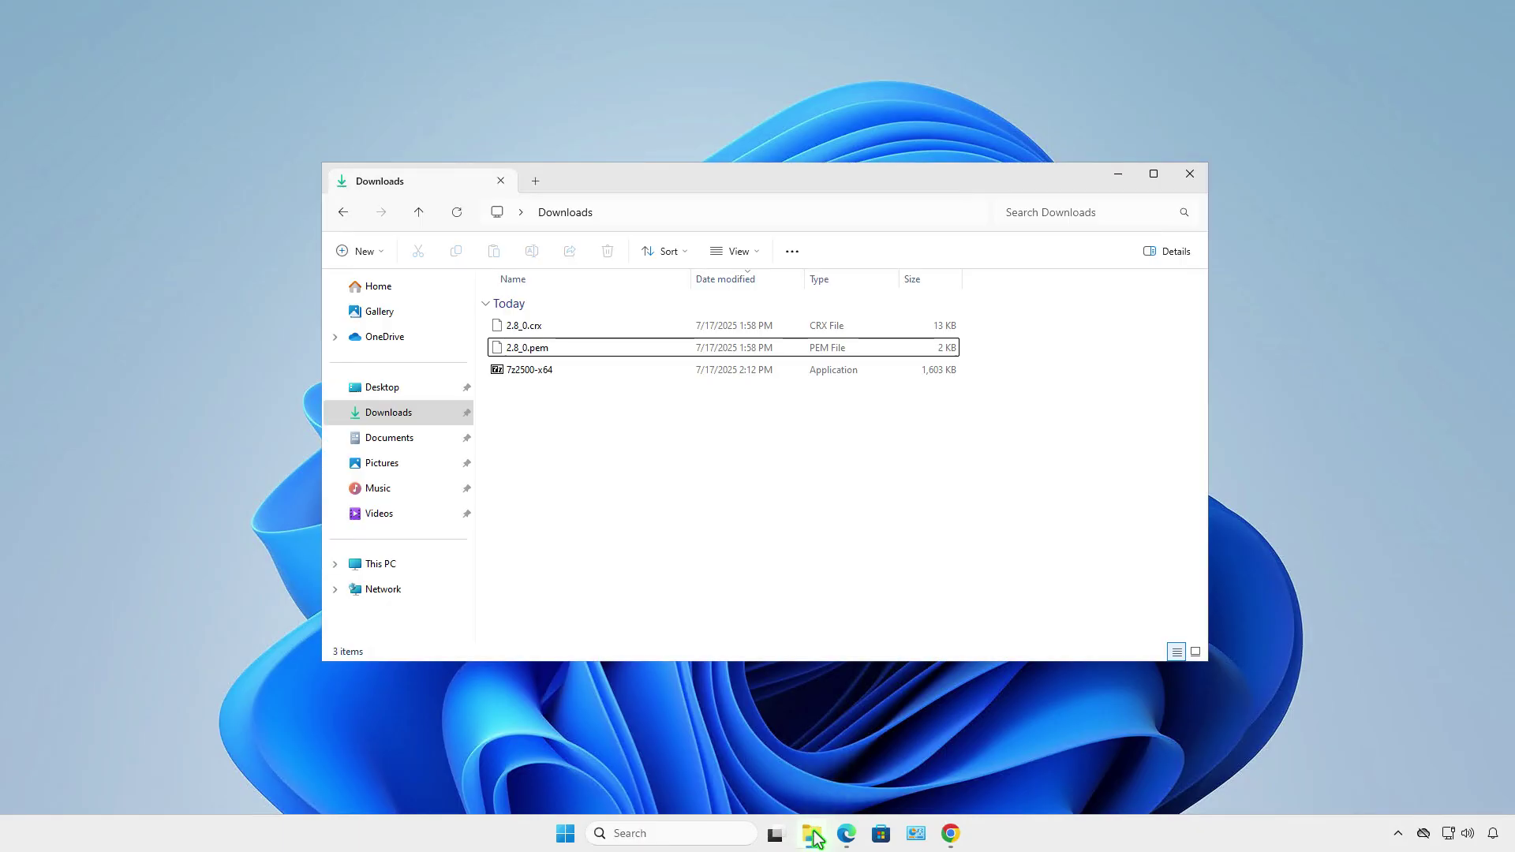
left_click(575, 327)
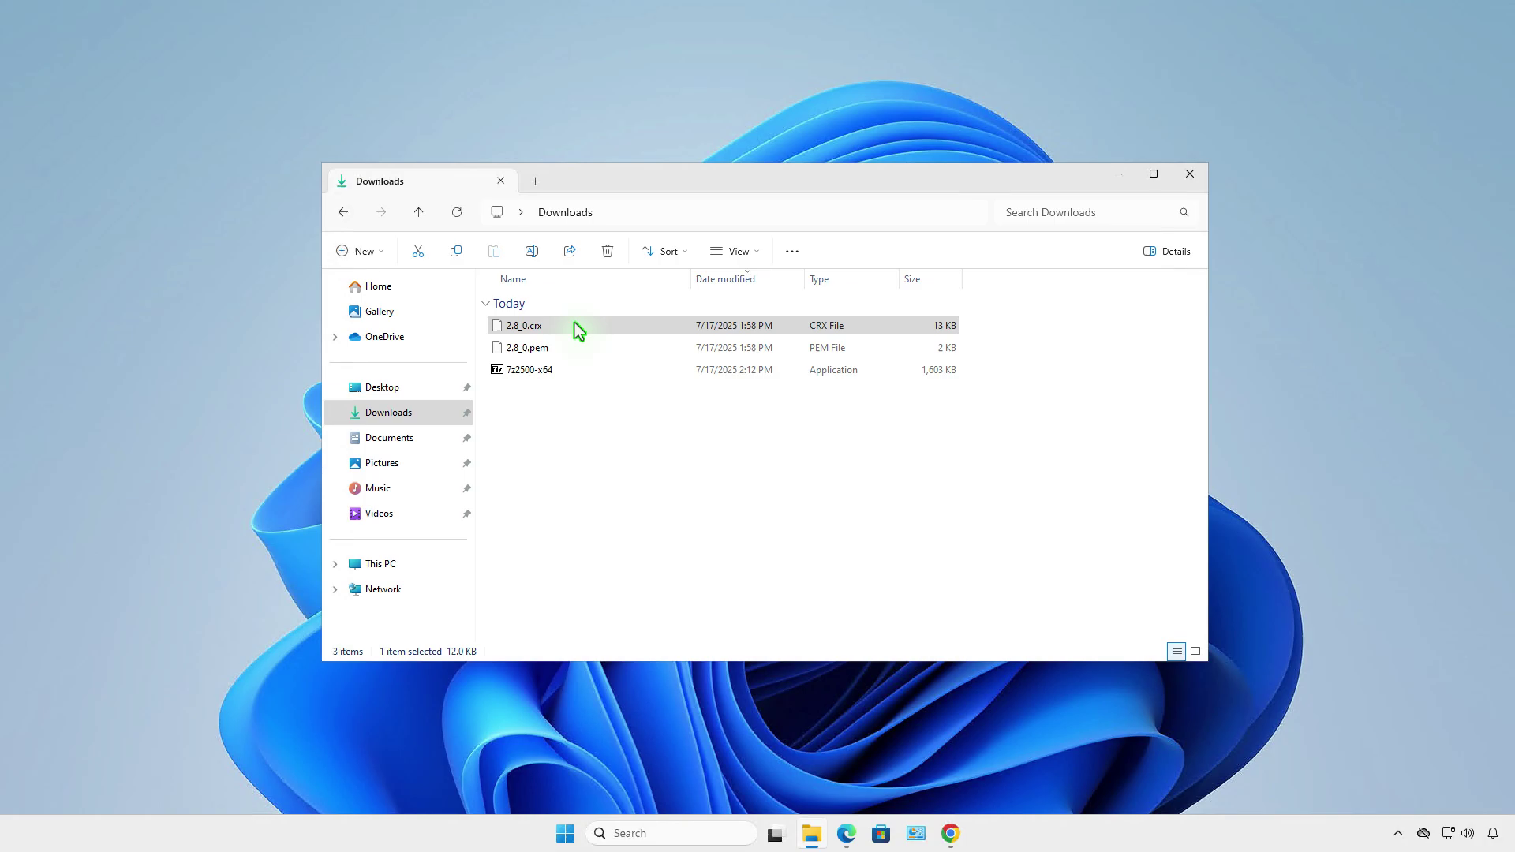
right_click(575, 326)
left_click(638, 558)
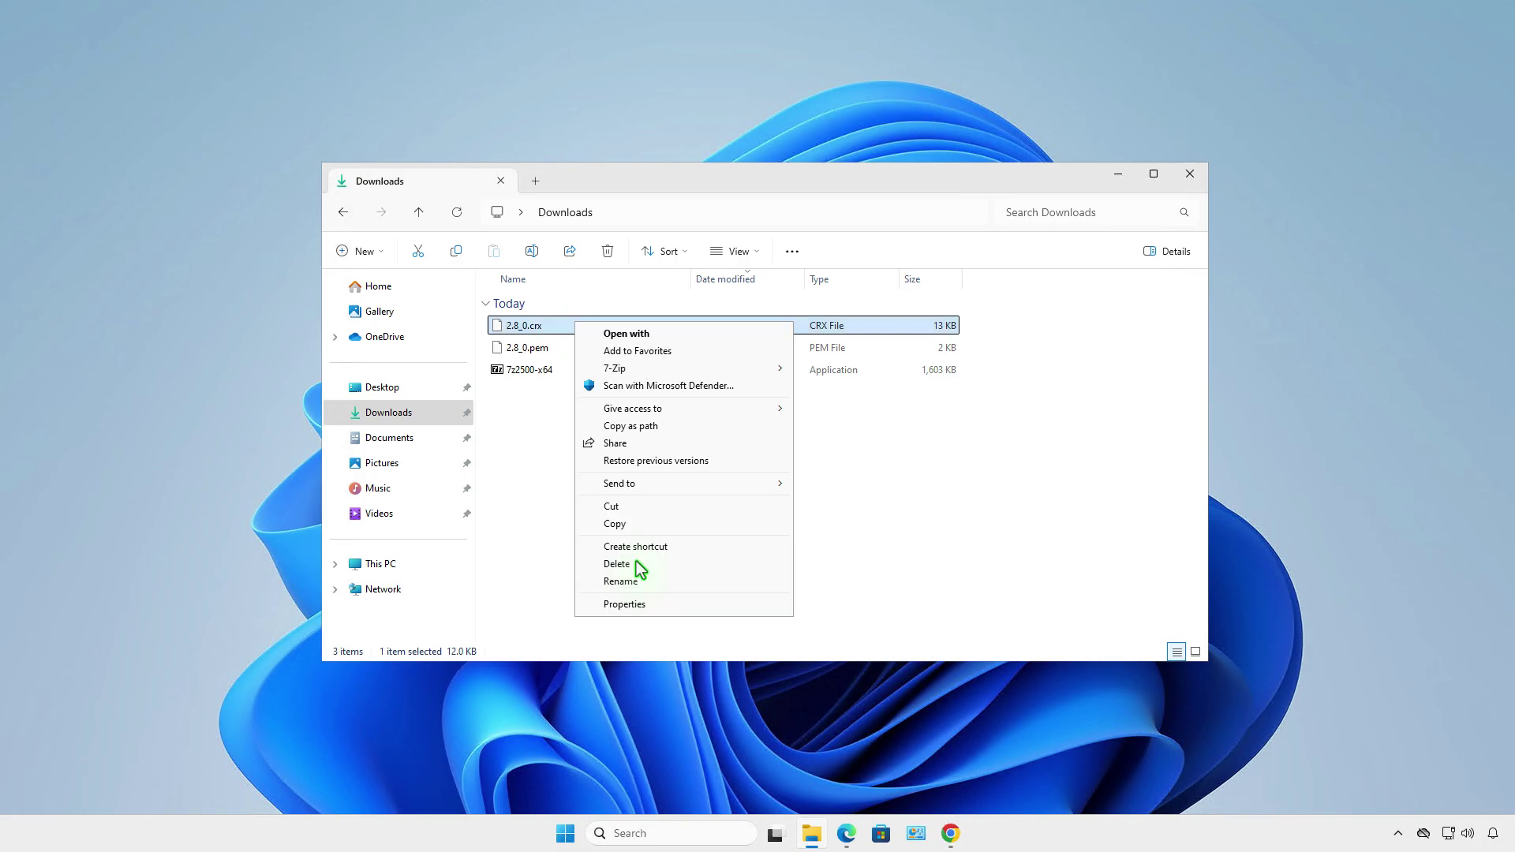
mouse_move(671, 371)
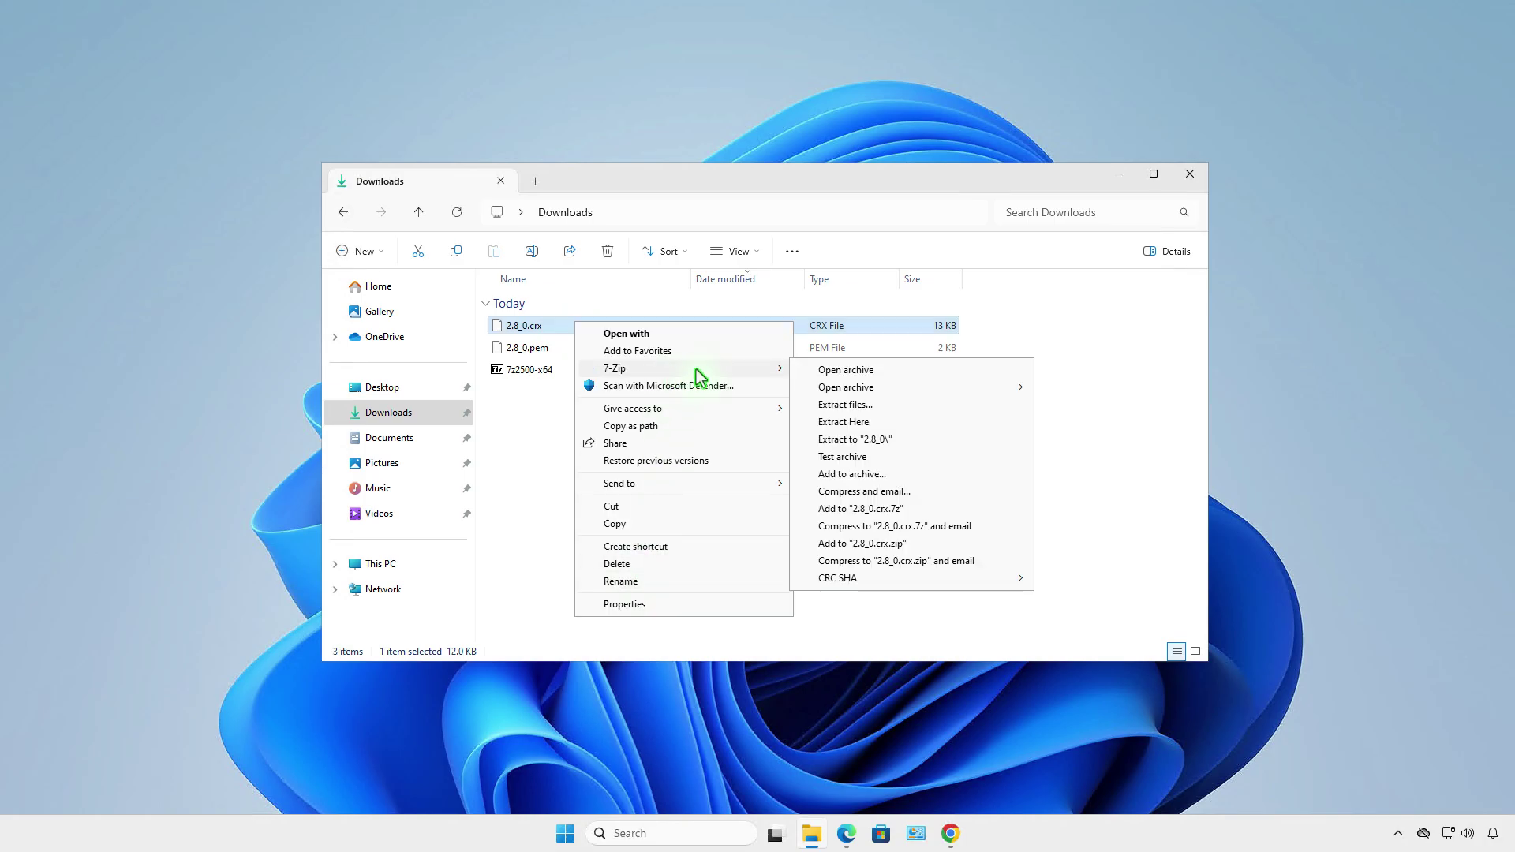
left_click(963, 440)
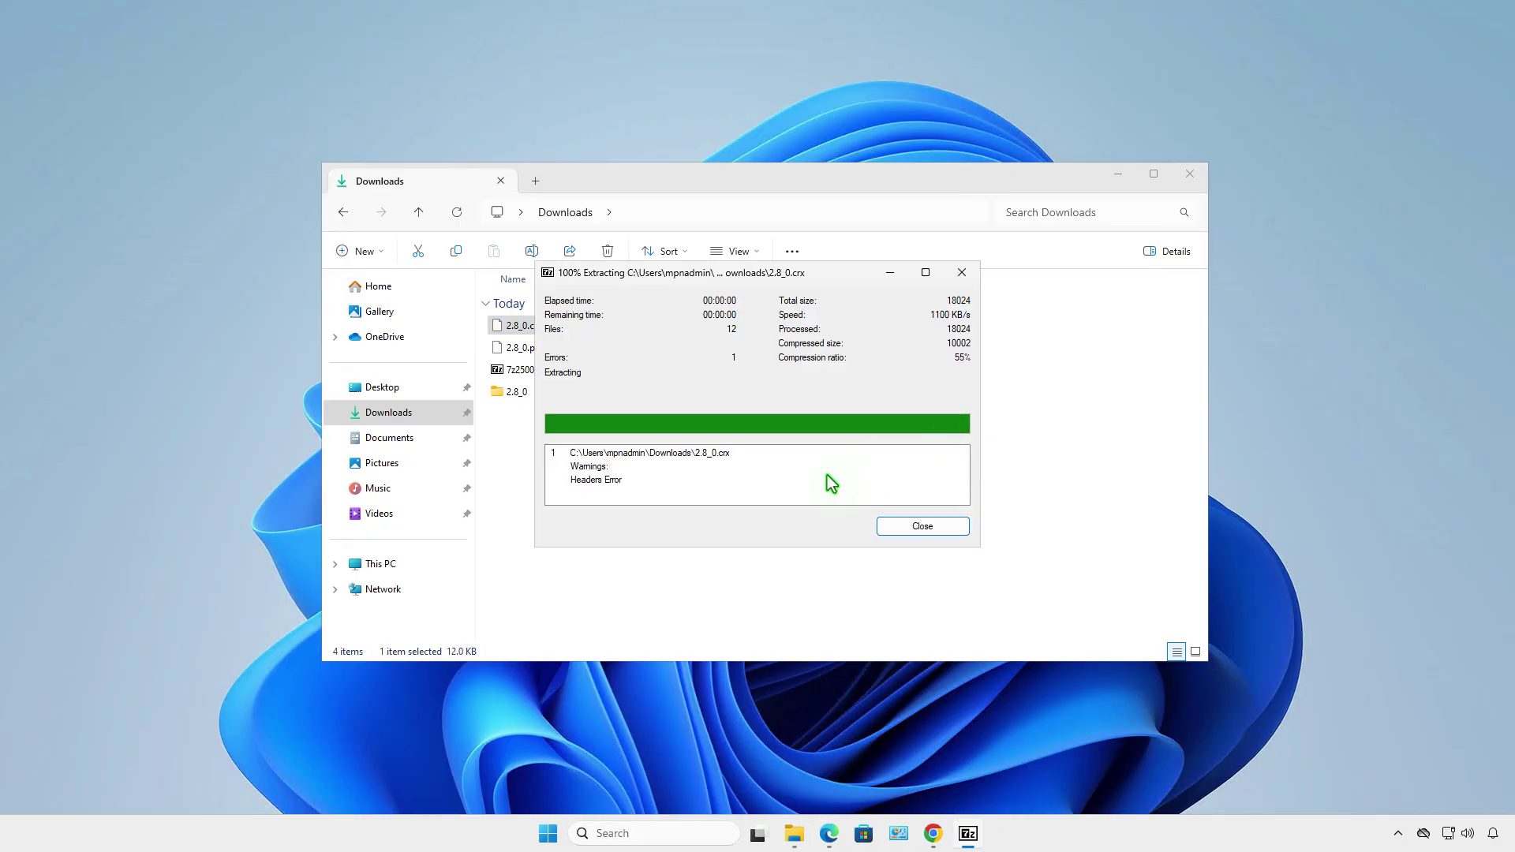
Step: Check the extracted 2.8_0 folder holds manifest.json, then minimize File Explorer
left_click(900, 526)
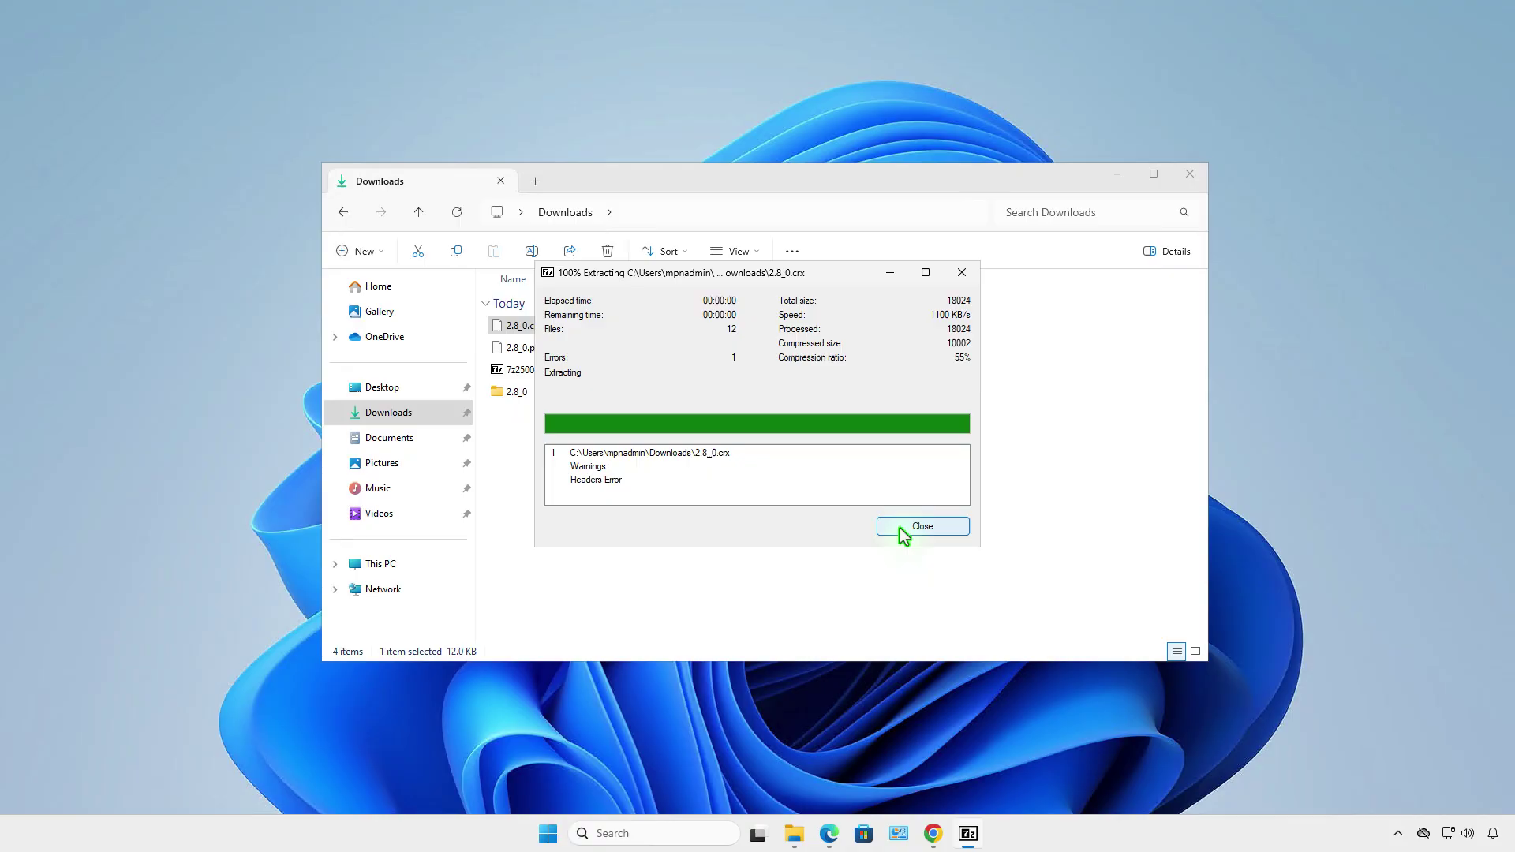
double_click(553, 392)
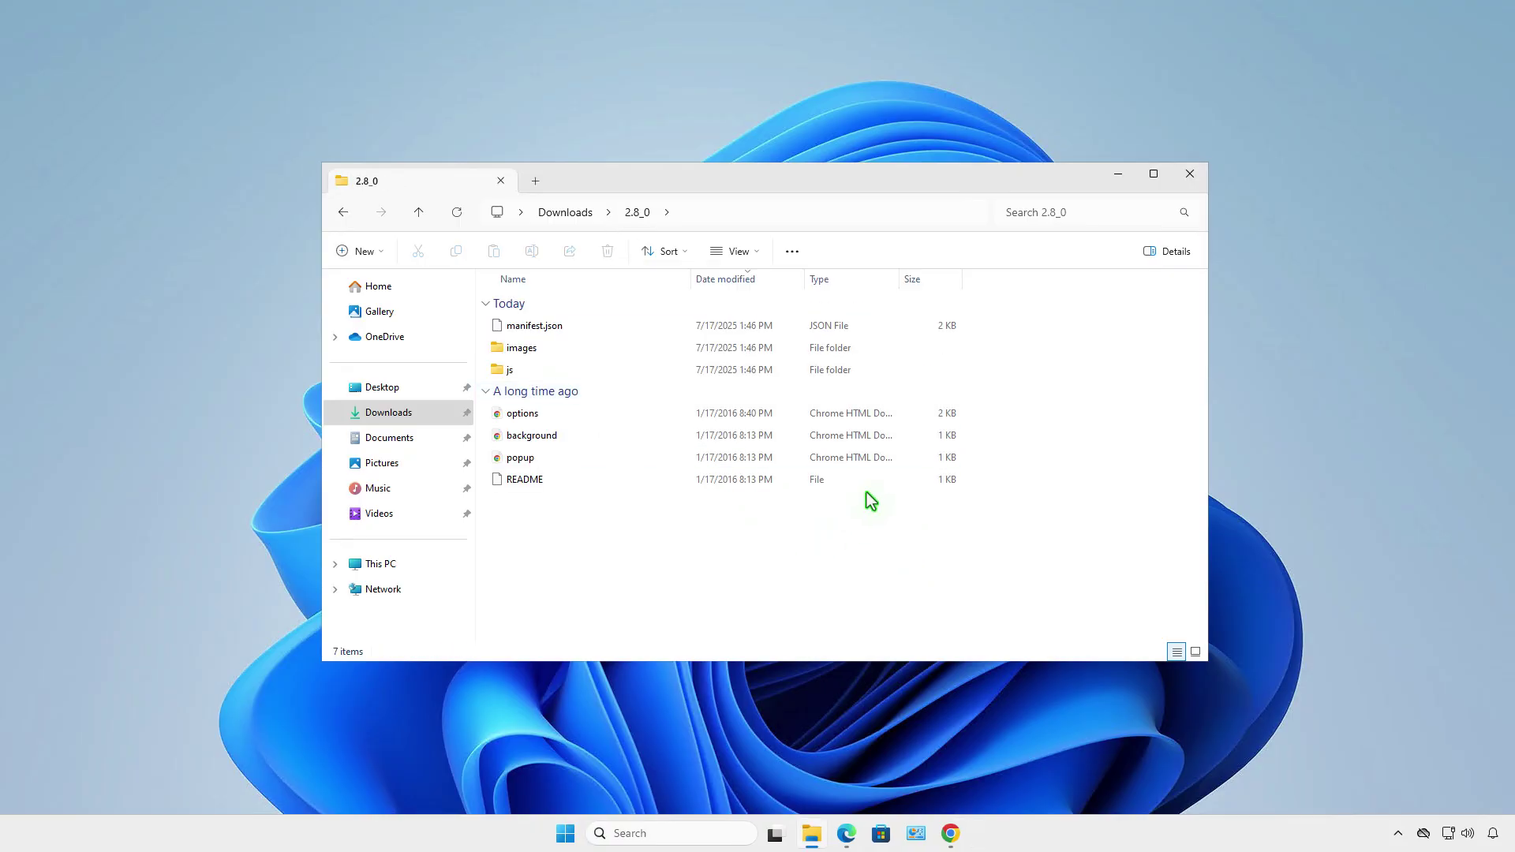
left_click(1118, 174)
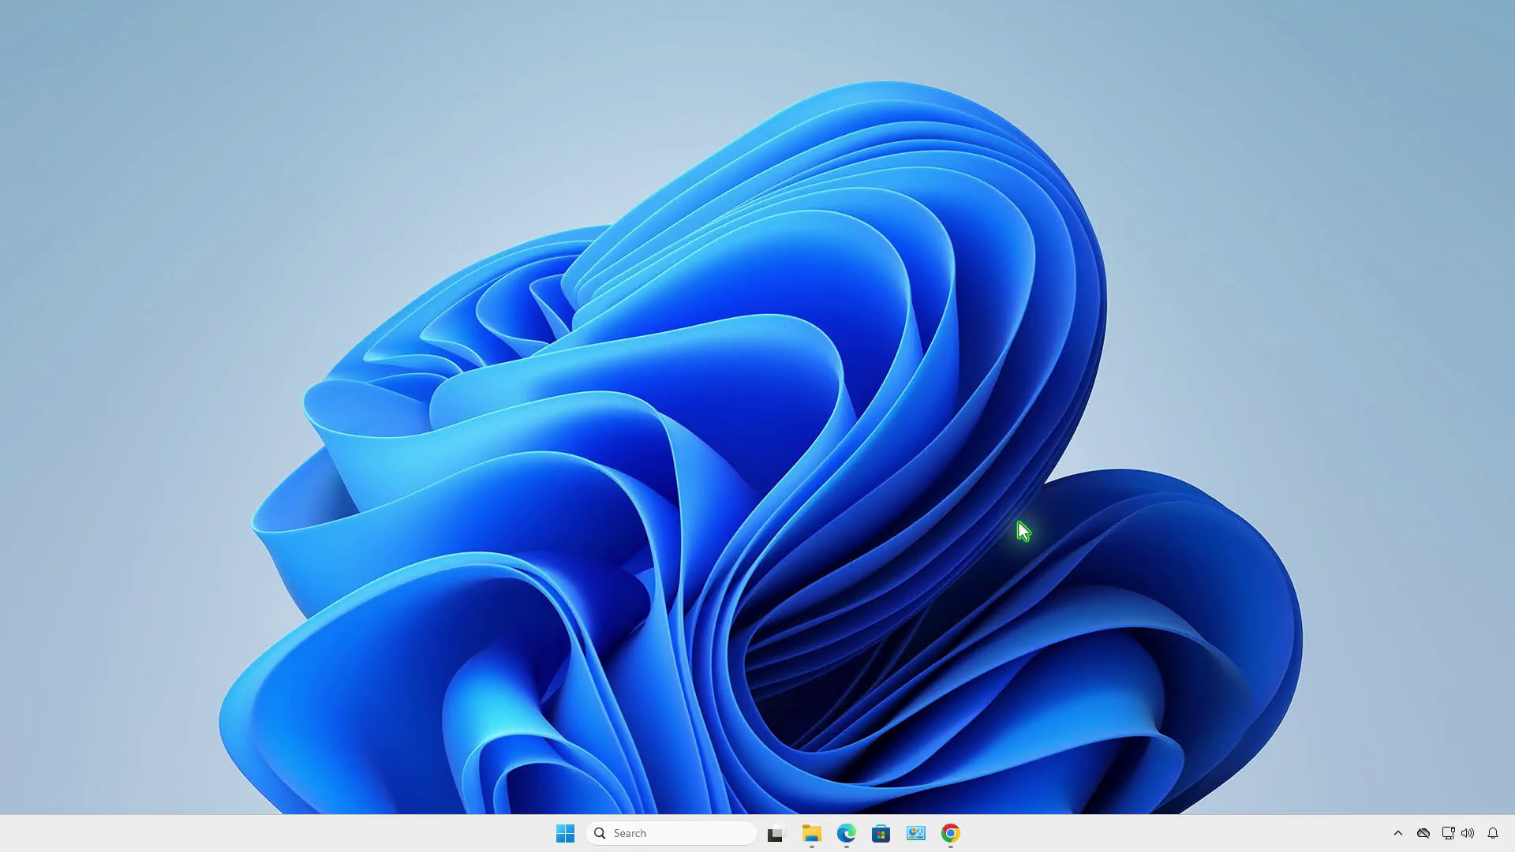
Step: Load the Downloads\2.8_0 folder as an unpacked extension from Chrome's Extensions page
left_click(952, 834)
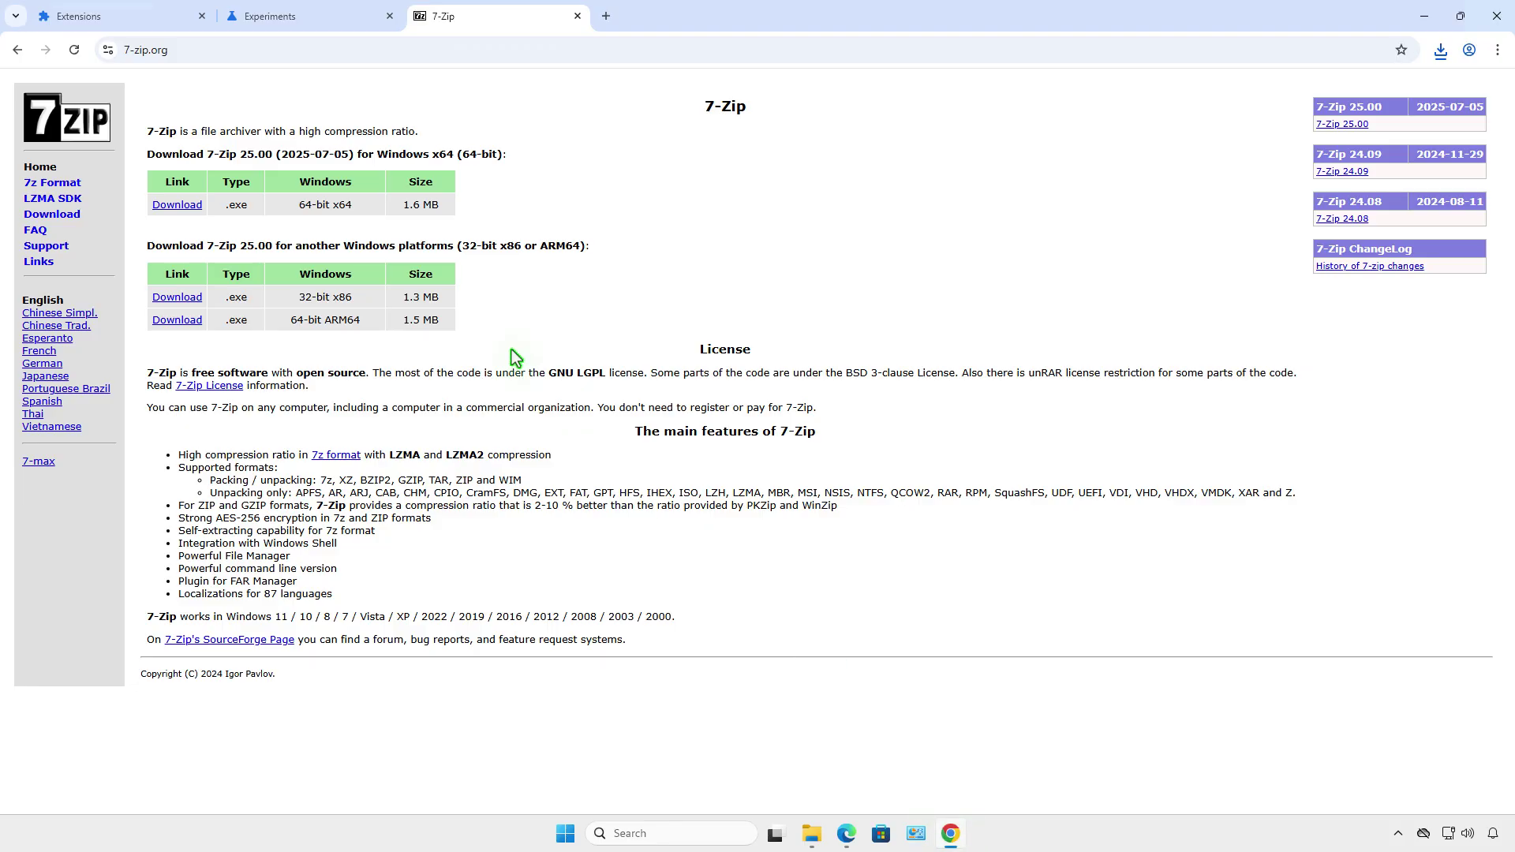
left_click(114, 26)
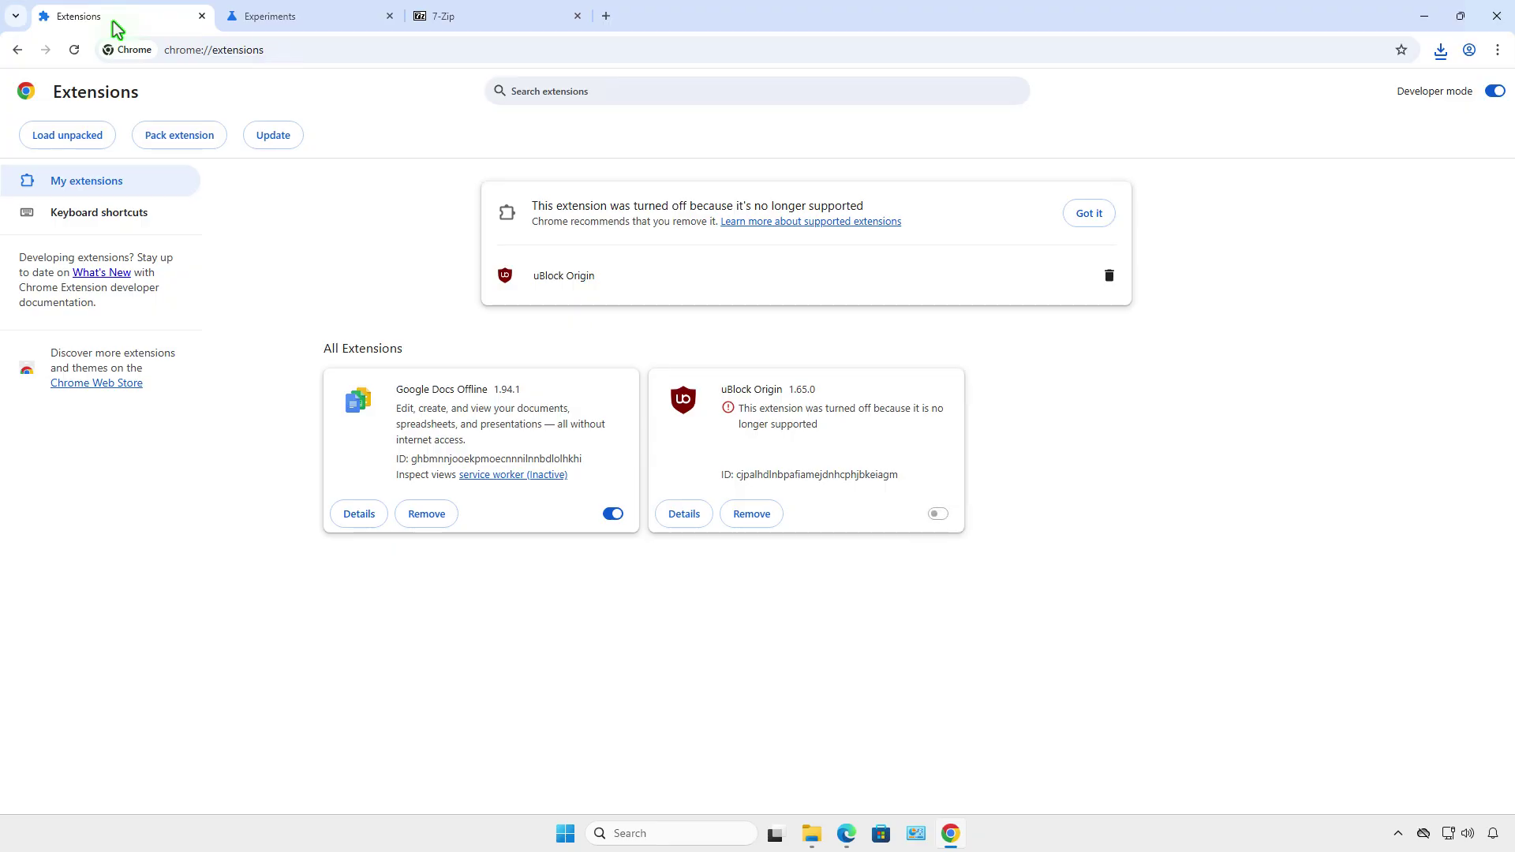
left_click(85, 139)
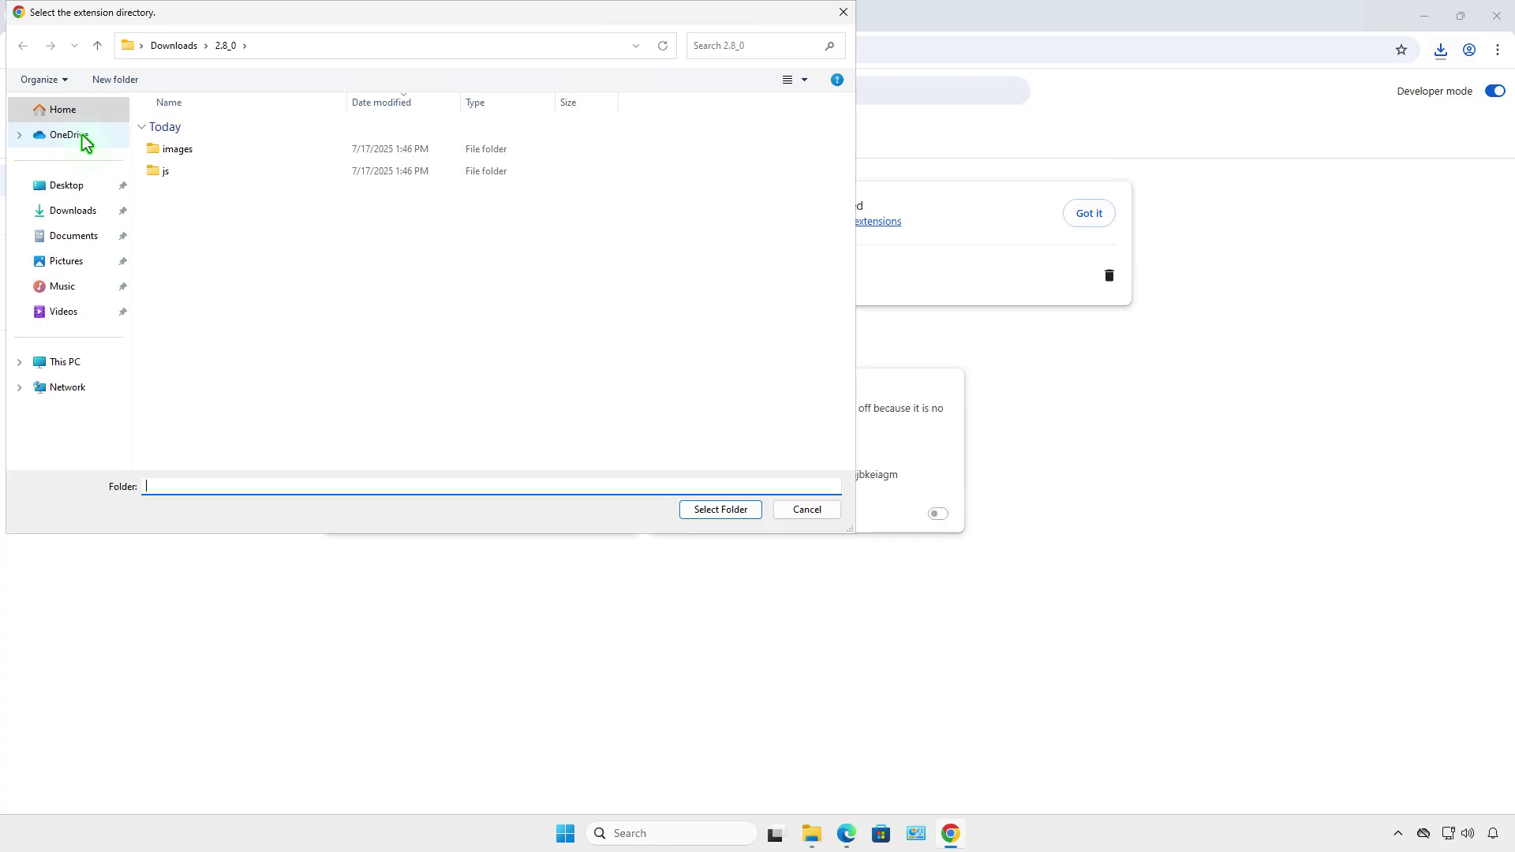
left_click(76, 211)
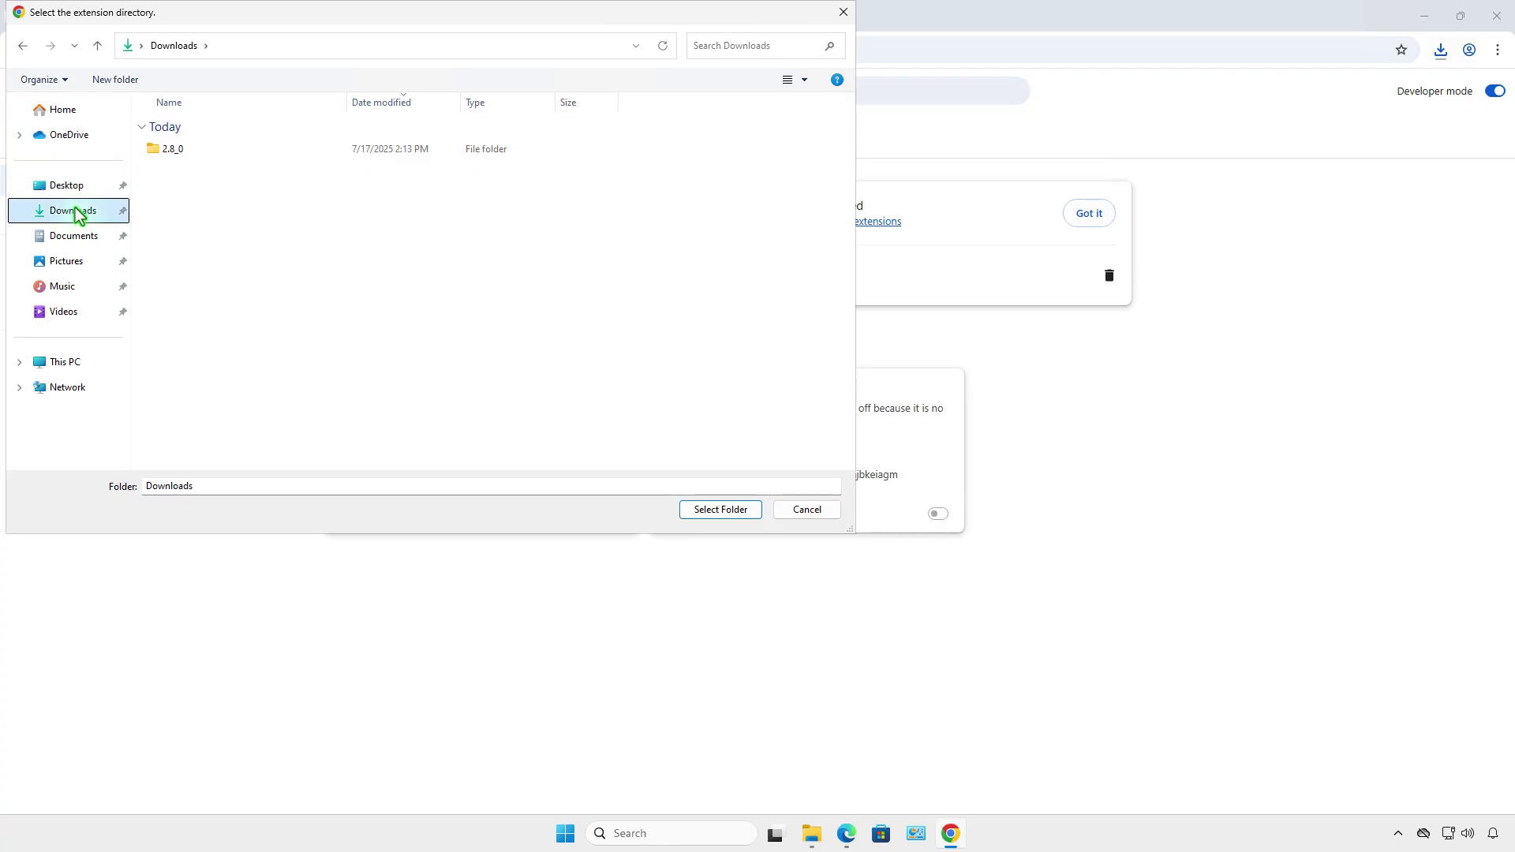
left_click(219, 154)
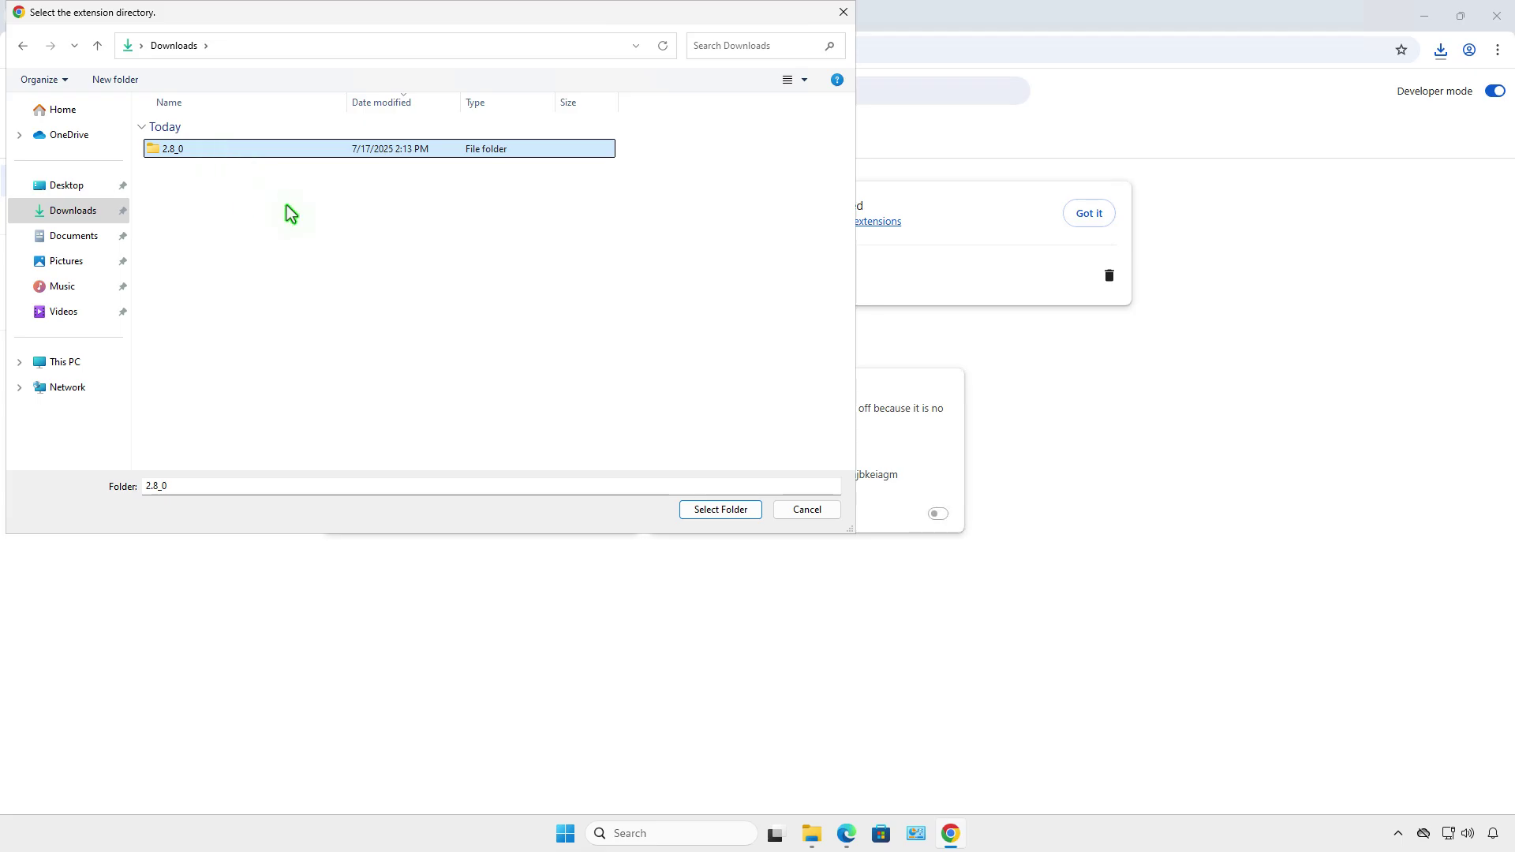
left_click(721, 515)
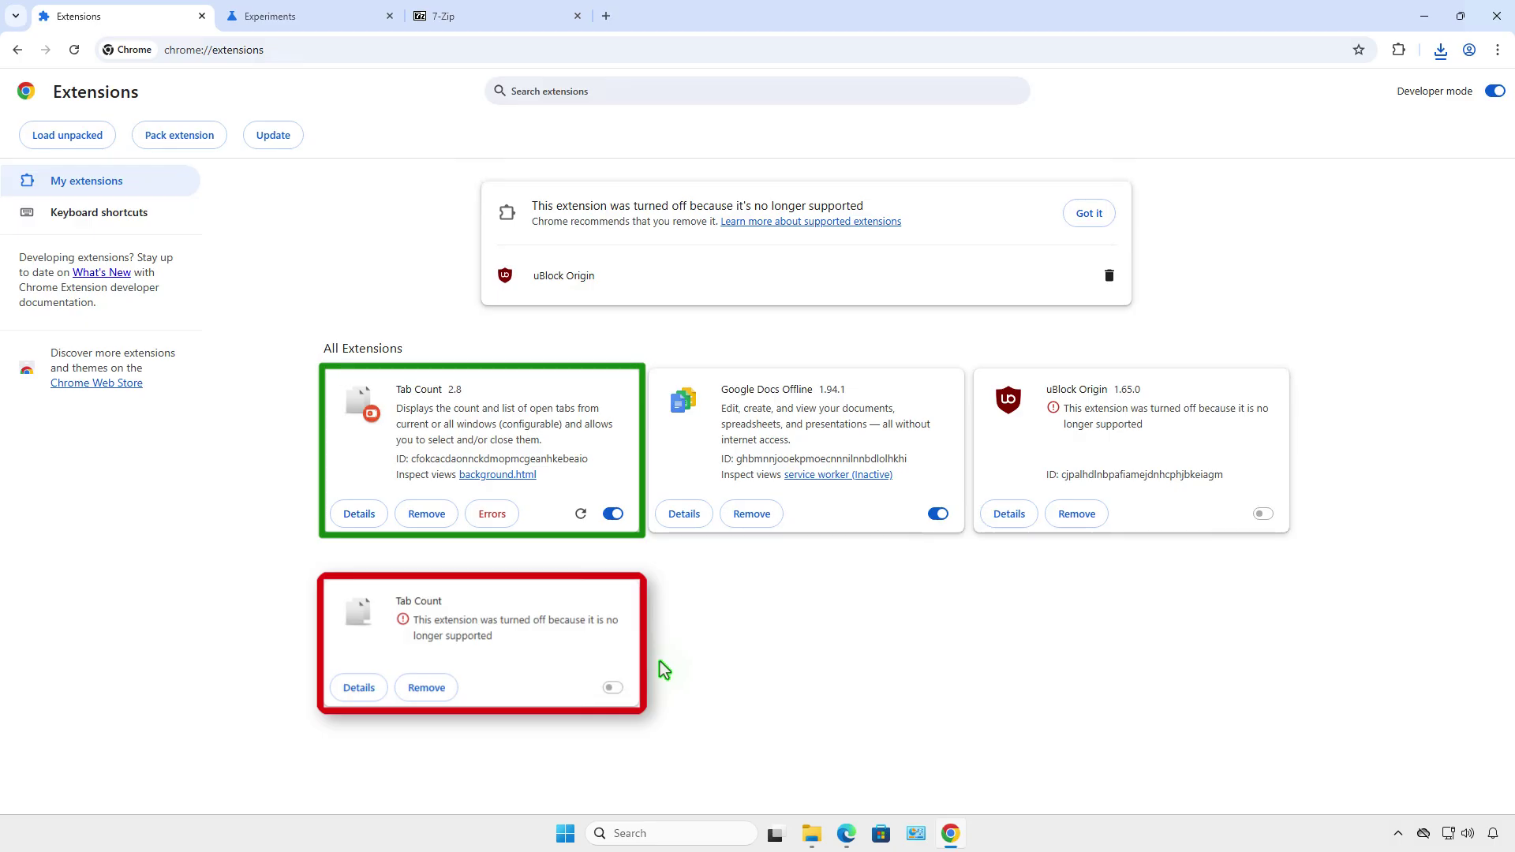
Step: Pin Tab Count to the toolbar and check its tab count with a new tab
left_click(1399, 49)
left_click(1342, 173)
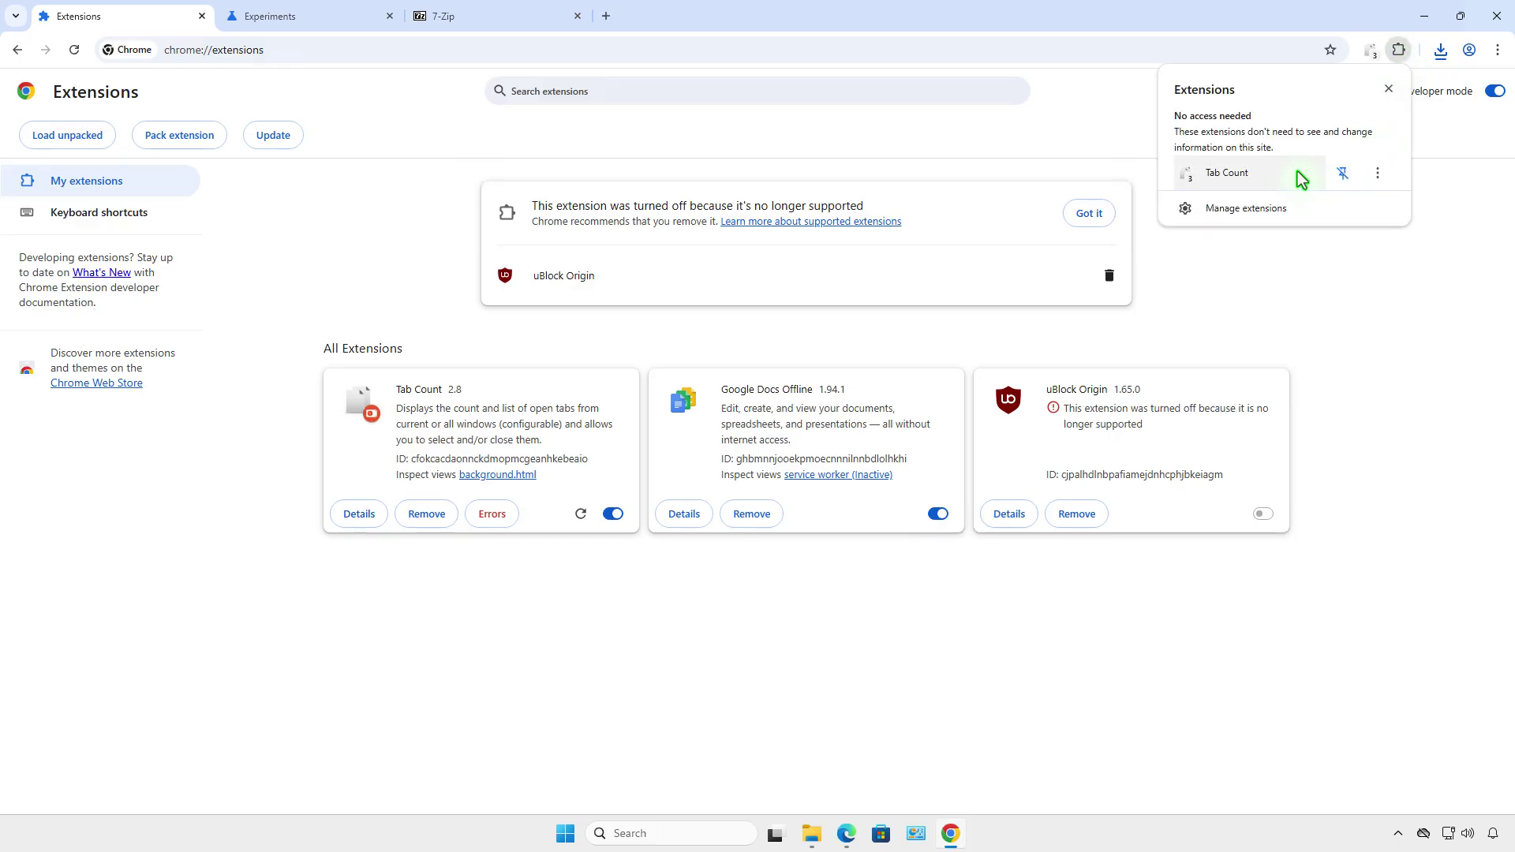
left_click(1261, 180)
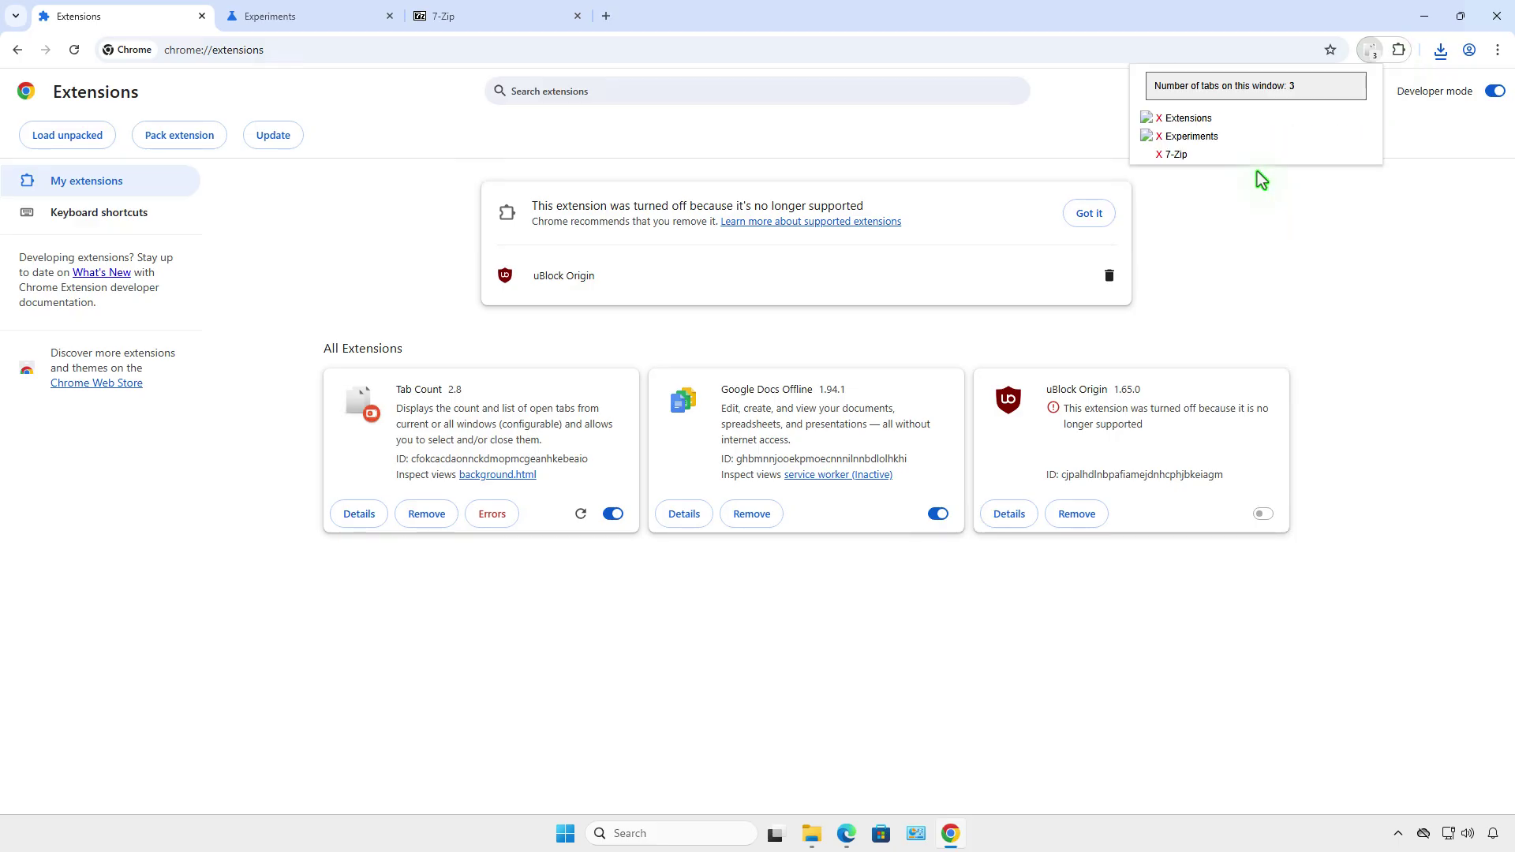
key("ctrl+t")
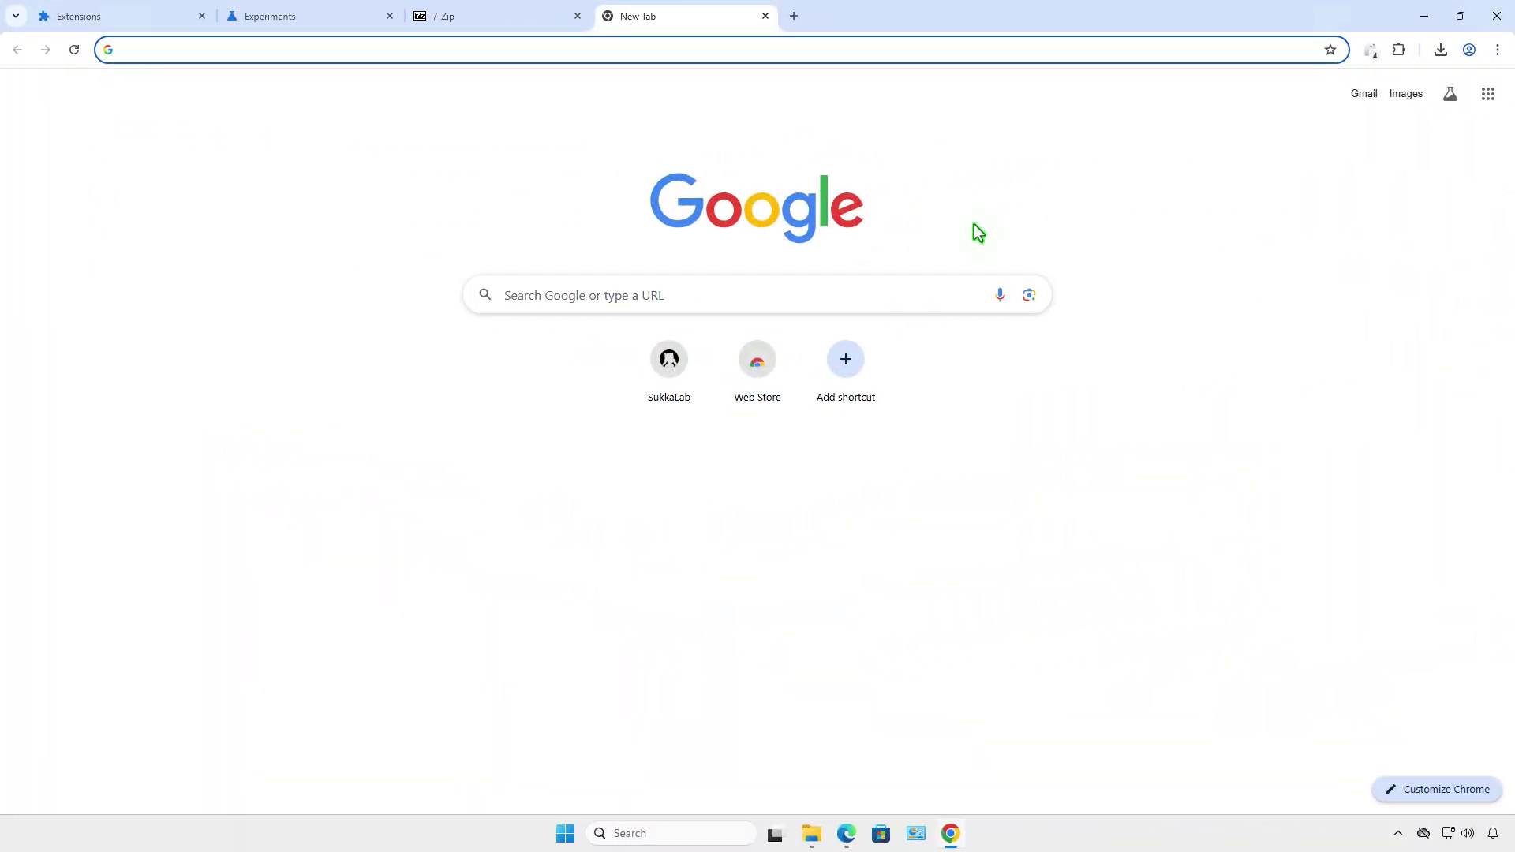
Step: Open Help > About Google Chrome to show version 138.0.7204.158
left_click(1498, 51)
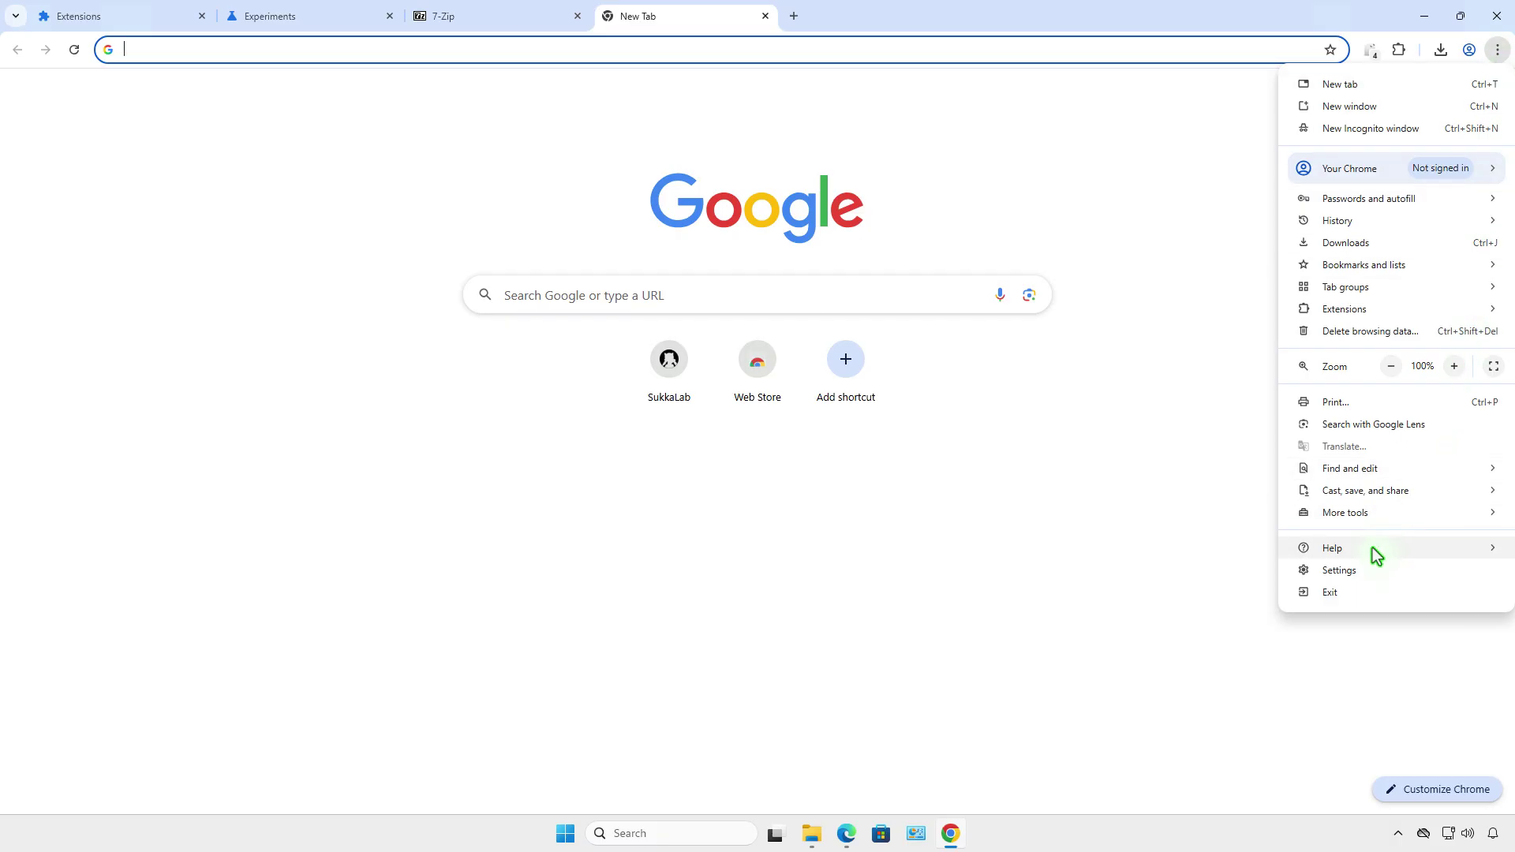
mouse_move(1372, 548)
left_click(1243, 553)
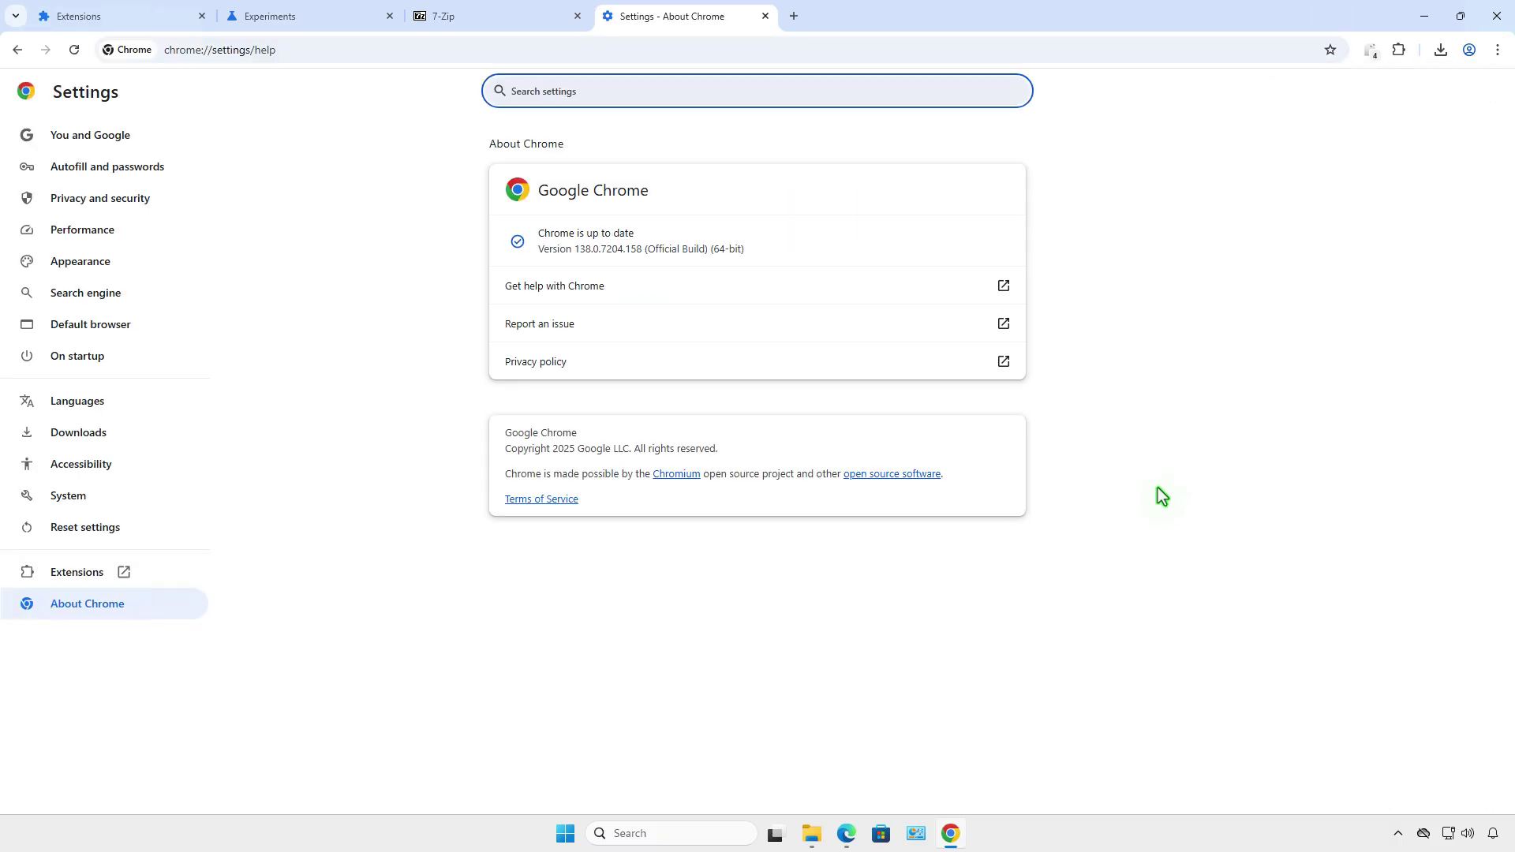